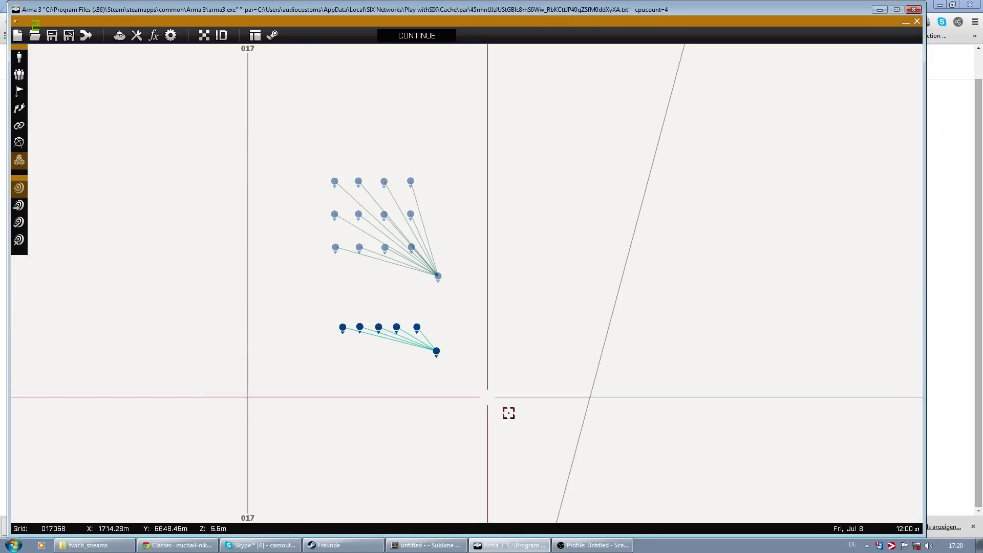
Step: Place a TFAR - Enforce Usage module on the map just below the two fireteams
left_click_drag(314, 143, 468, 281)
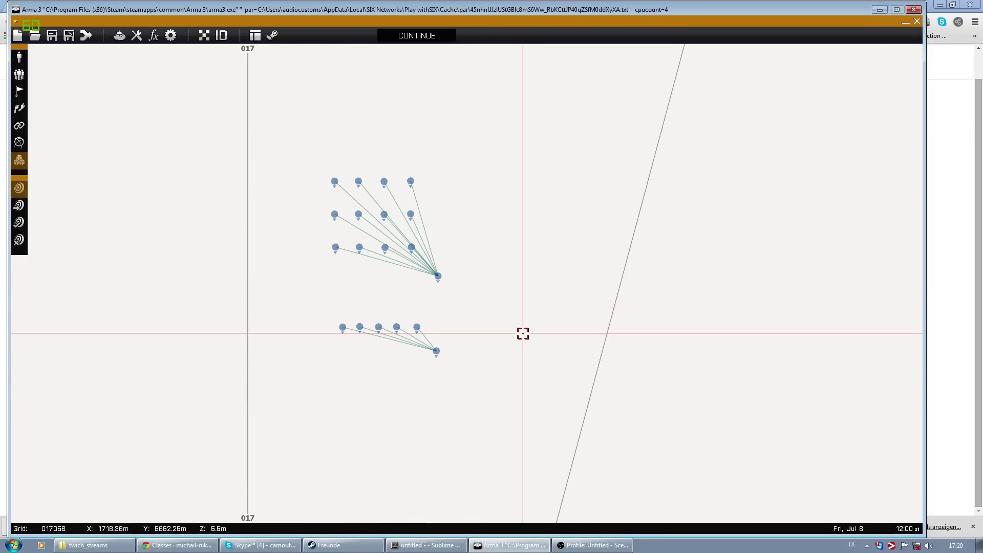
right_click_drag(492, 393, 445, 342)
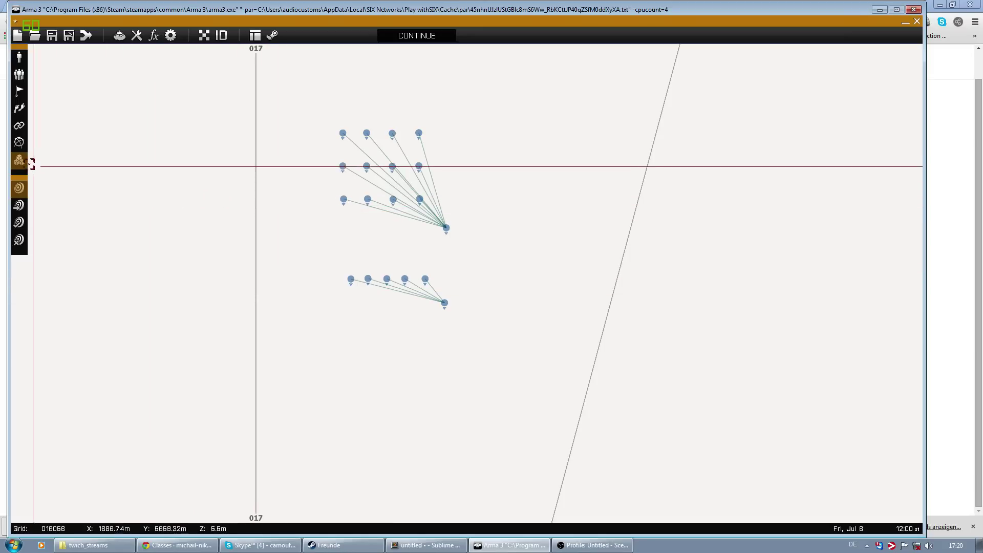
double_click(395, 361)
left_click(326, 166)
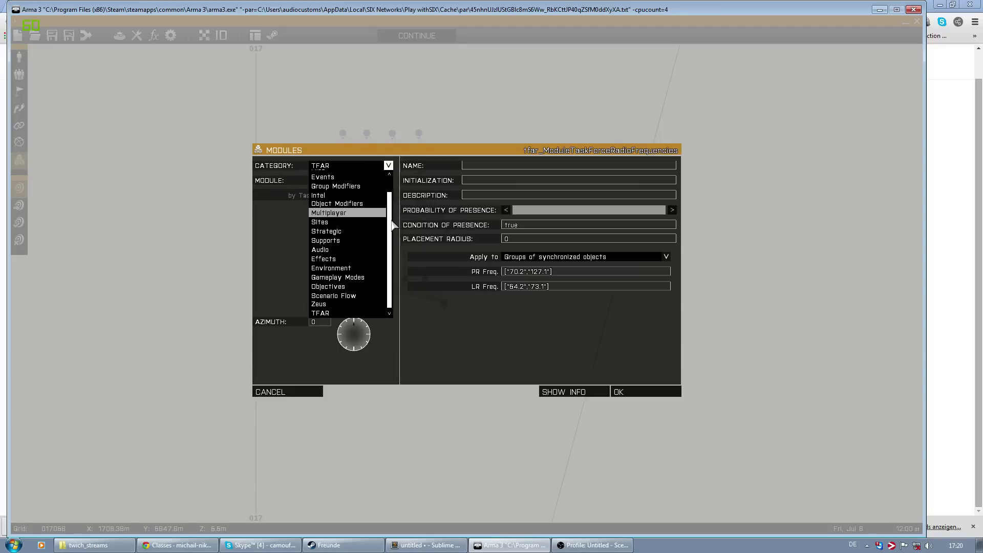
left_click(320, 314)
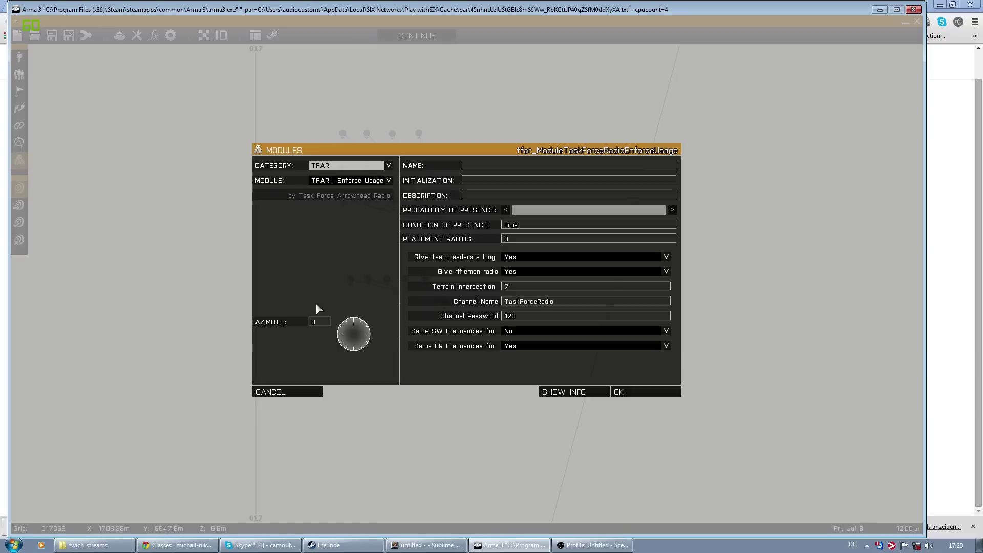
left_click(345, 184)
left_click(365, 193)
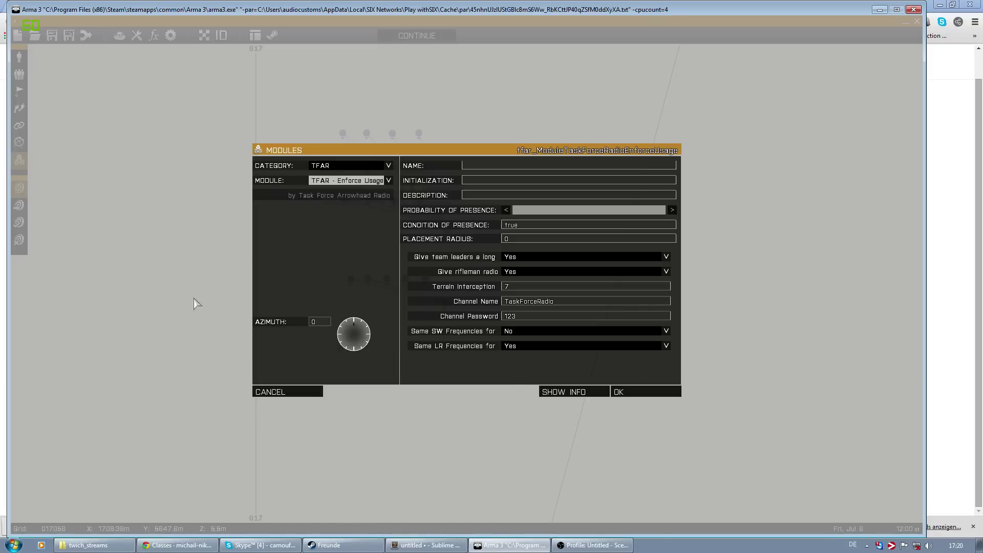
left_click(621, 392)
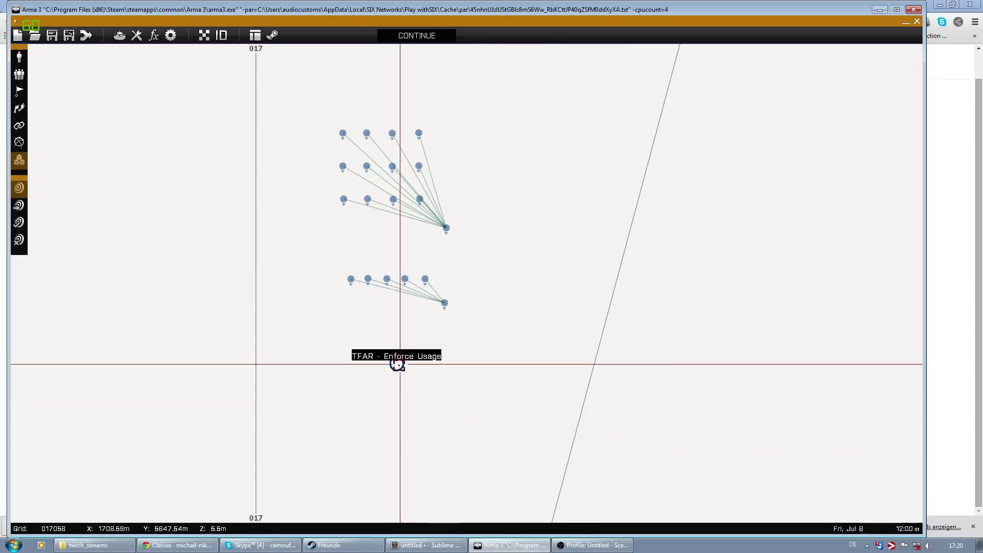
mouse_move(398, 364)
left_mouse_down()
mouse_move(439, 365)
mouse_move(413, 365)
left_mouse_up()
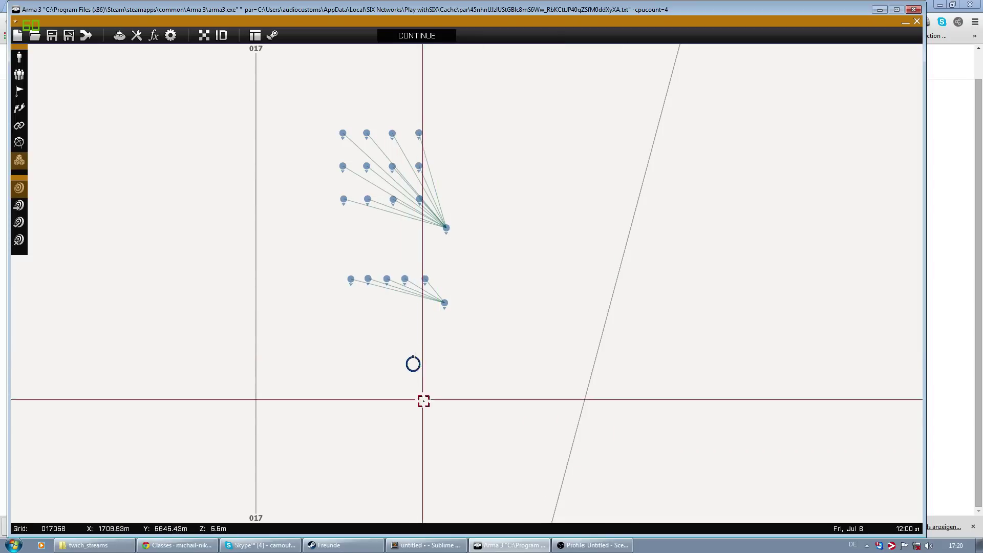
Step: In the Enforce Usage module, set both team-leader long-range radio and rifleman radio options to No
double_click(412, 364)
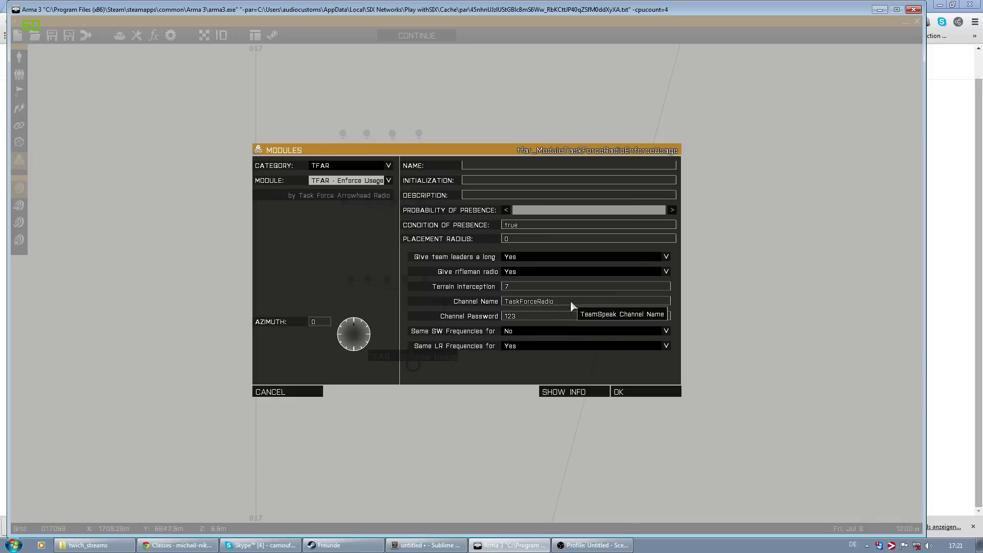
left_click(517, 301)
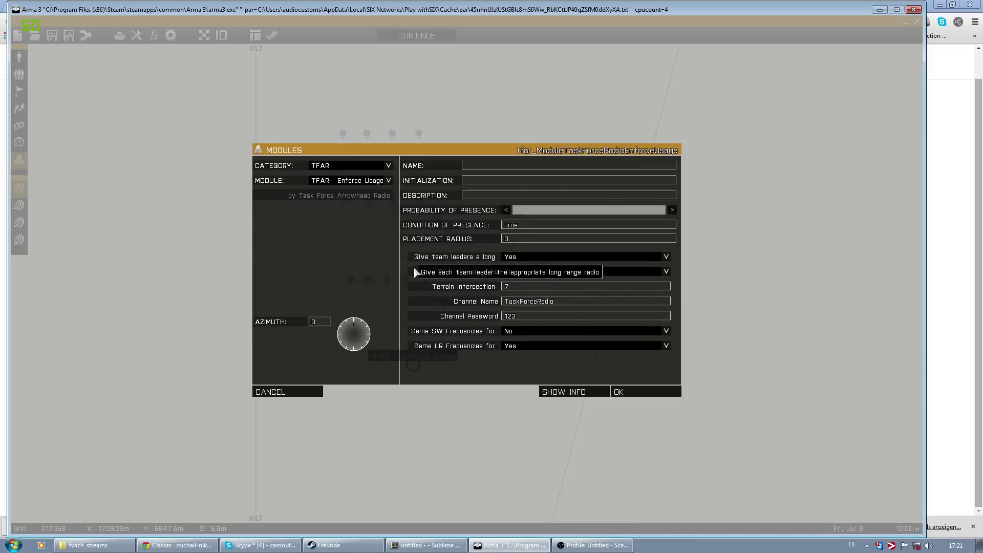
left_click(555, 263)
left_click(521, 275)
left_click(521, 271)
left_click(522, 290)
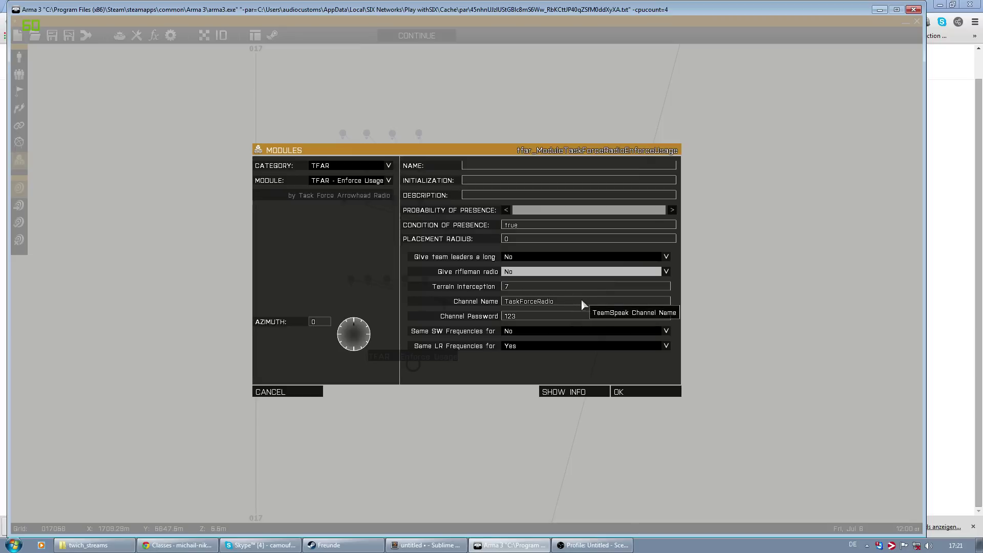
Step: Replace the Channel Name TaskForceRadio with TFAR Coms
left_click_drag(569, 301, 505, 301)
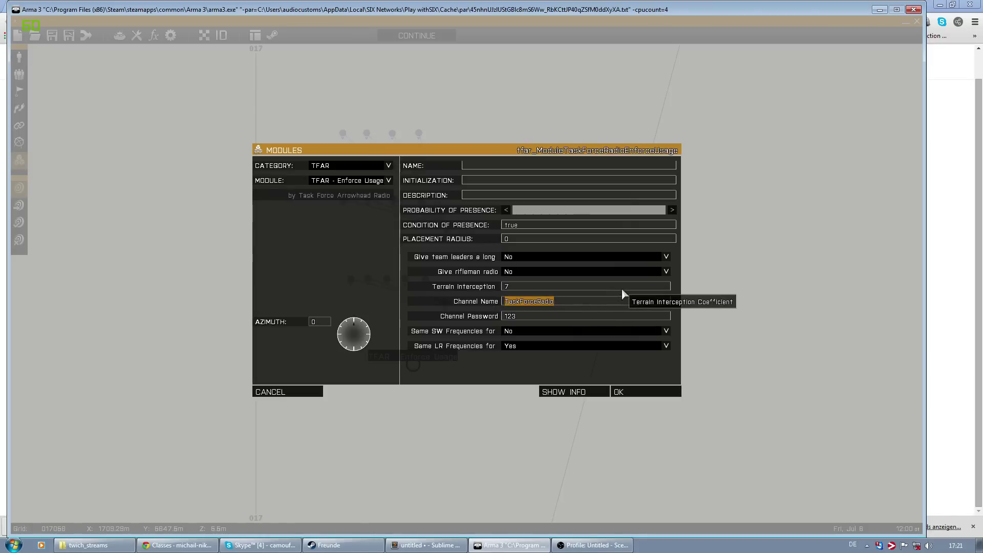
type("TFA")
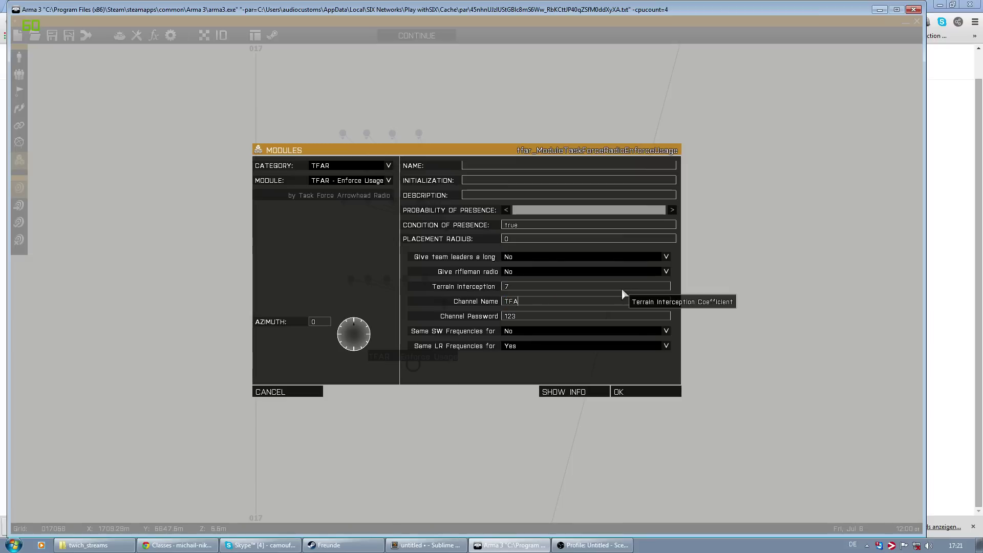
type("R Coms")
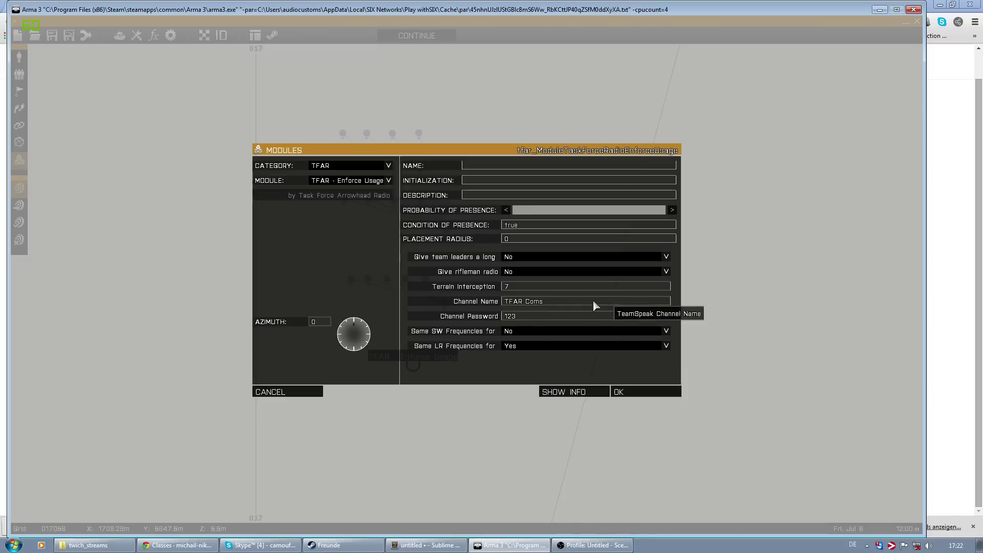
left_click_drag(549, 301, 505, 303)
left_click(551, 301)
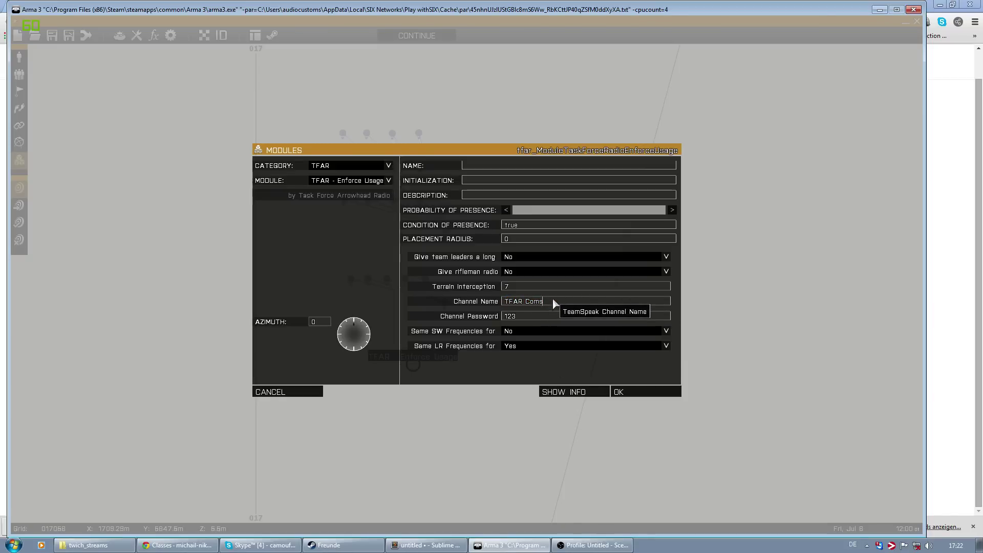
left_click_drag(553, 303, 507, 303)
left_click(507, 303)
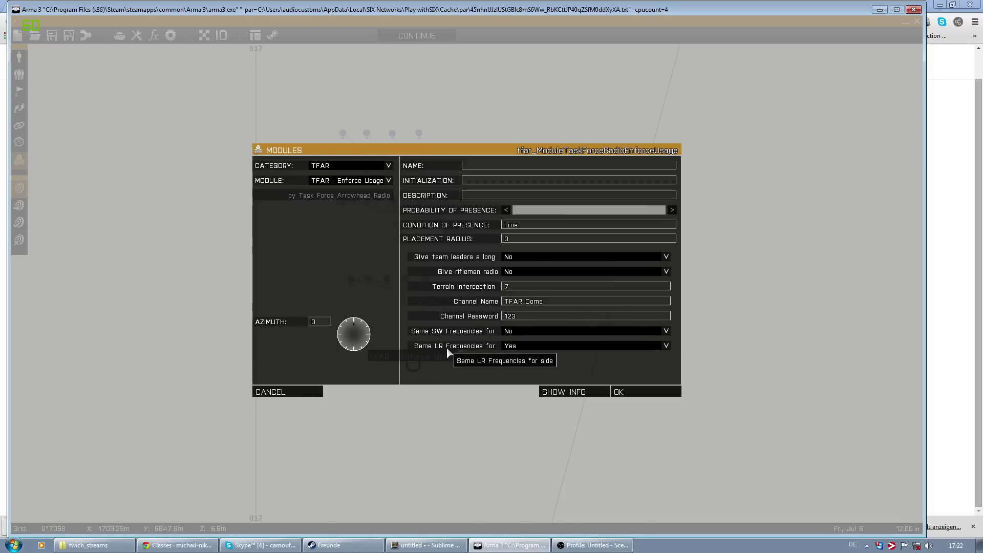
Step: Set 'Same SW Frequencies for side' to Yes and confirm the Enforce Usage settings
left_click(521, 335)
left_click(522, 340)
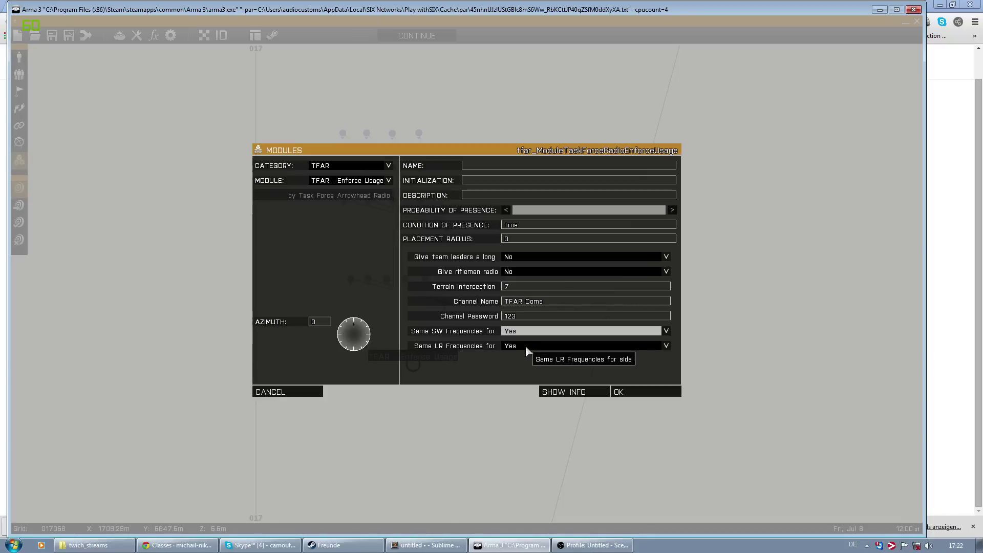
left_click(519, 332)
left_click(518, 338)
left_click(518, 334)
left_click(518, 340)
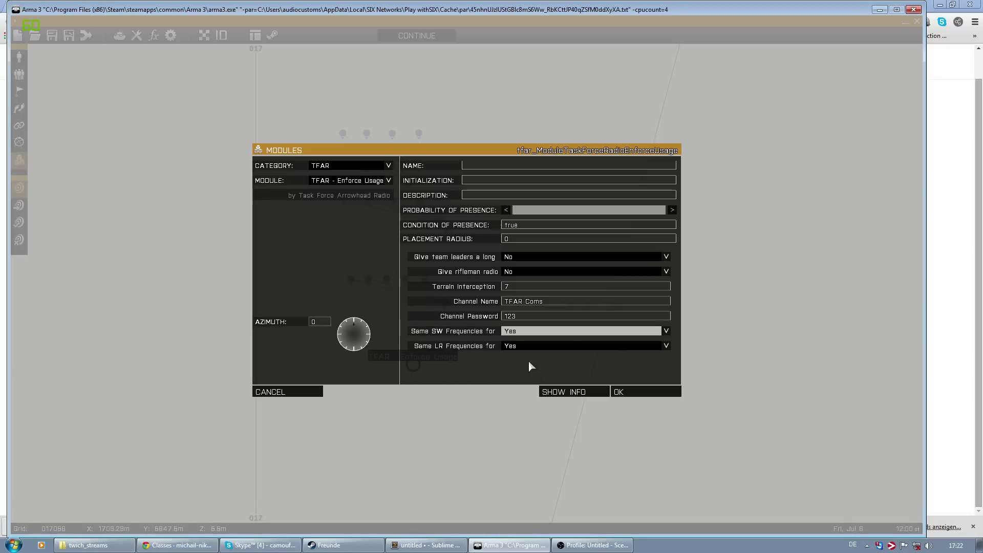
left_click(620, 392)
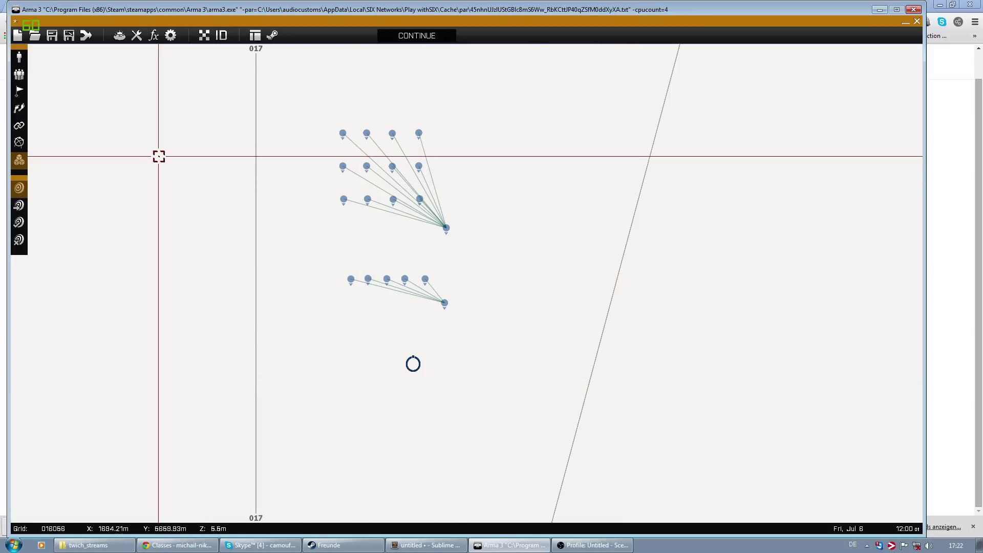
Step: Add a TFAR - Frequencies module and position it just below the lower fireteam's leader
double_click(443, 334)
left_click(341, 182)
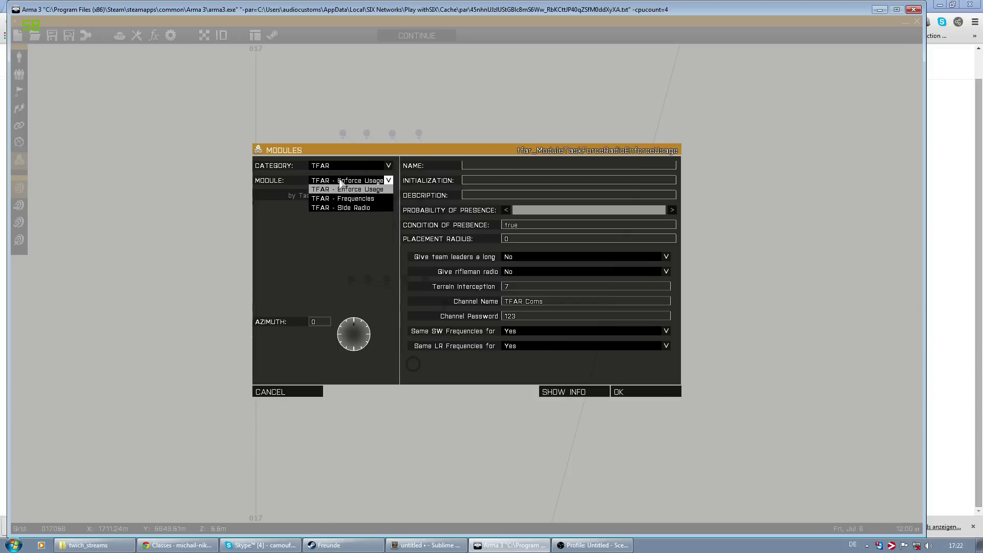
left_click(358, 199)
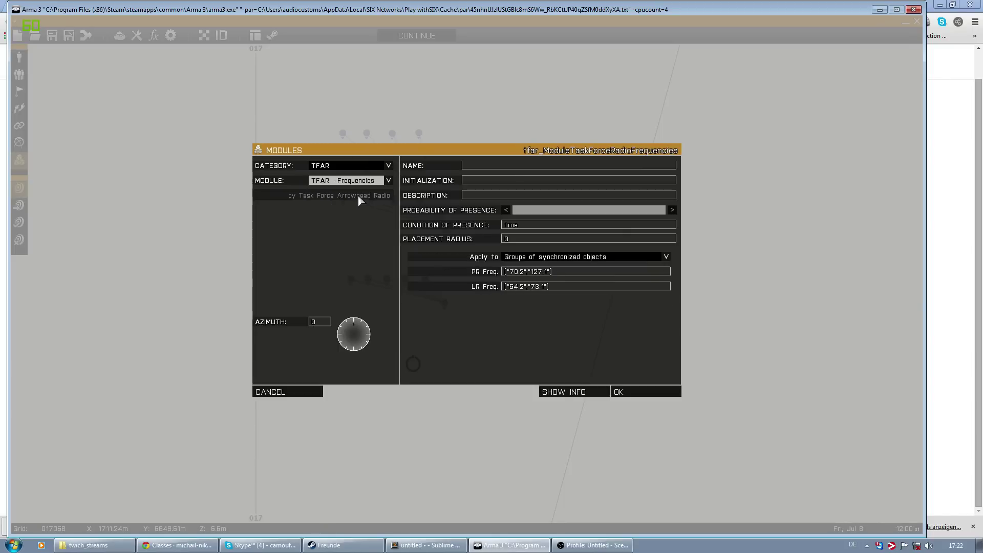
left_click(619, 391)
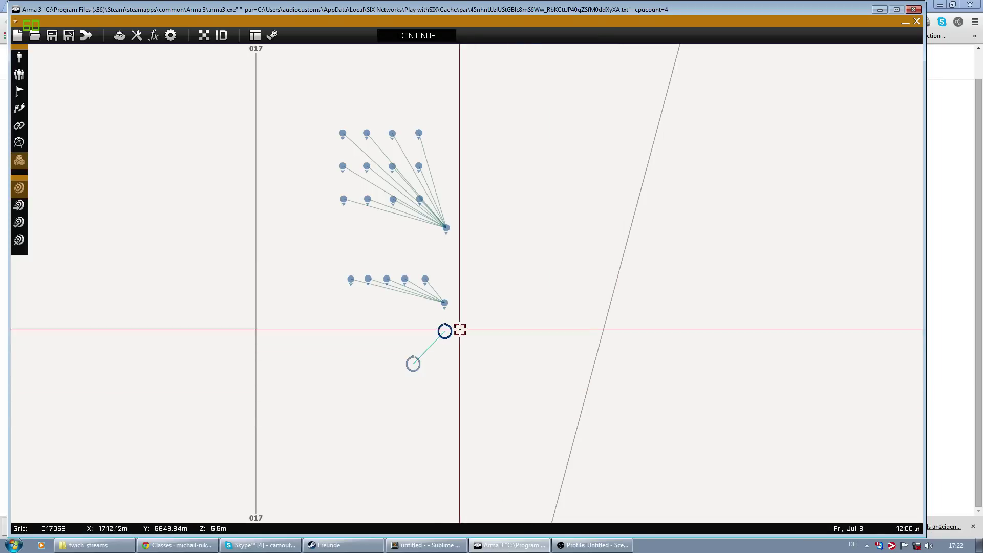
key("F2")
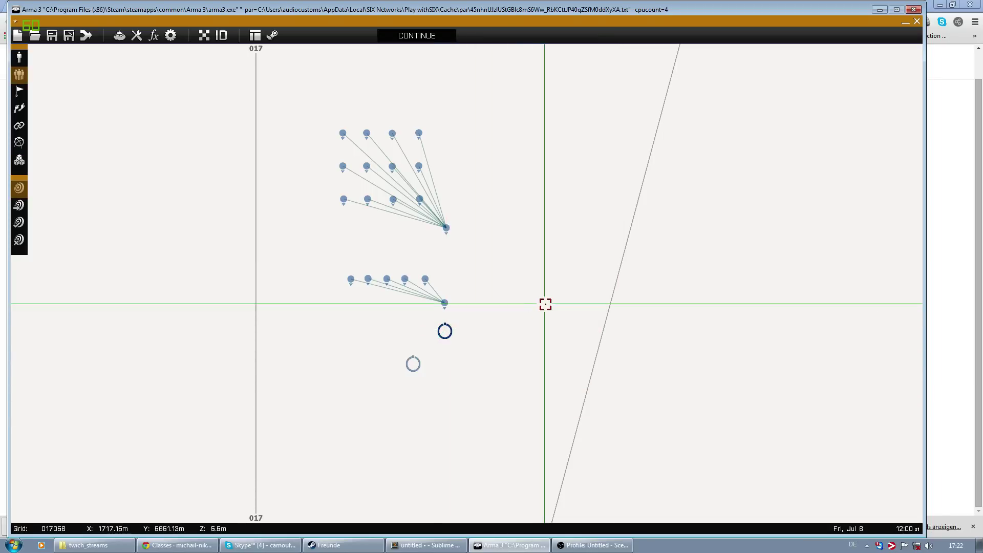
key("F1")
left_click_drag(445, 330, 444, 325)
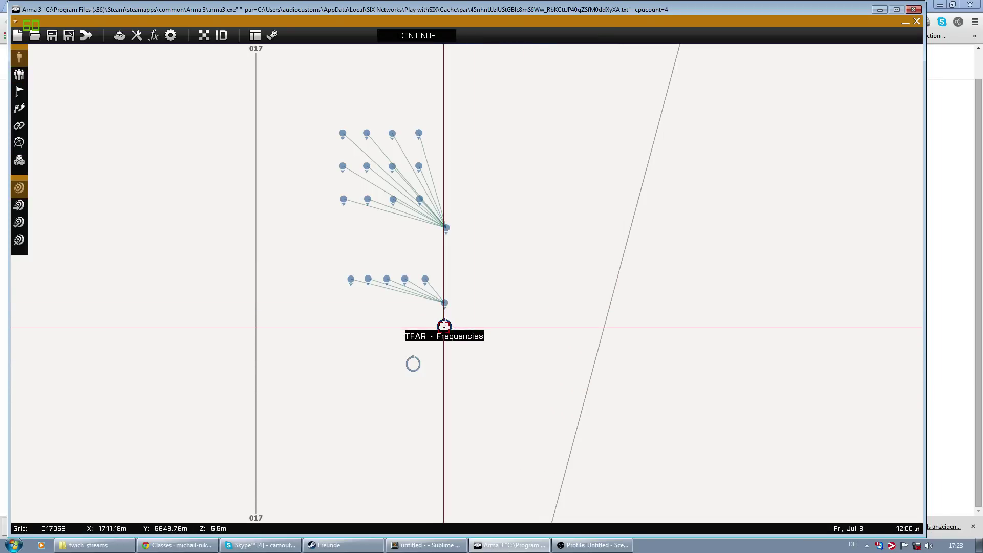
Step: Open the Frequencies module's settings, then box-select the lower fireteam
double_click(444, 326)
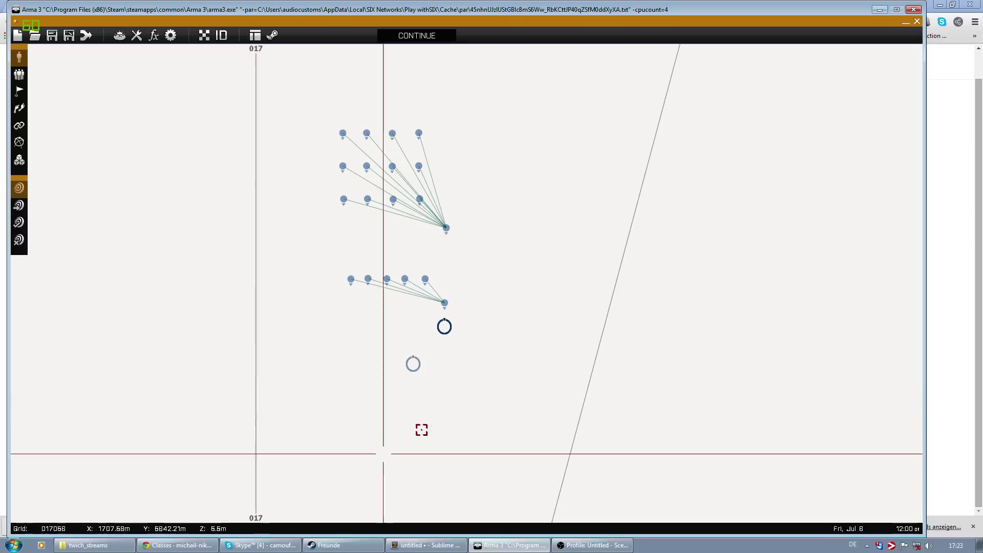
key("w")
key("a")
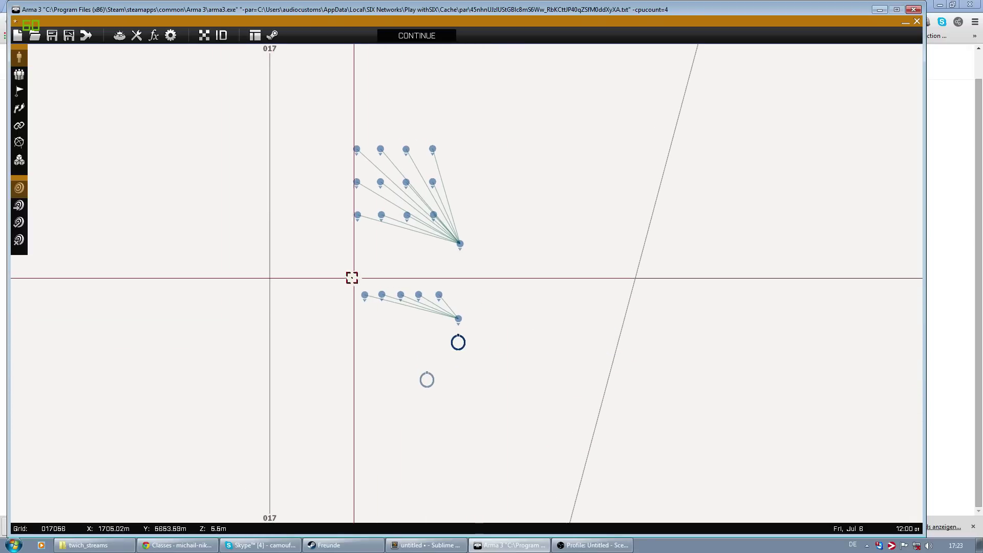
left_click_drag(343, 277, 492, 326)
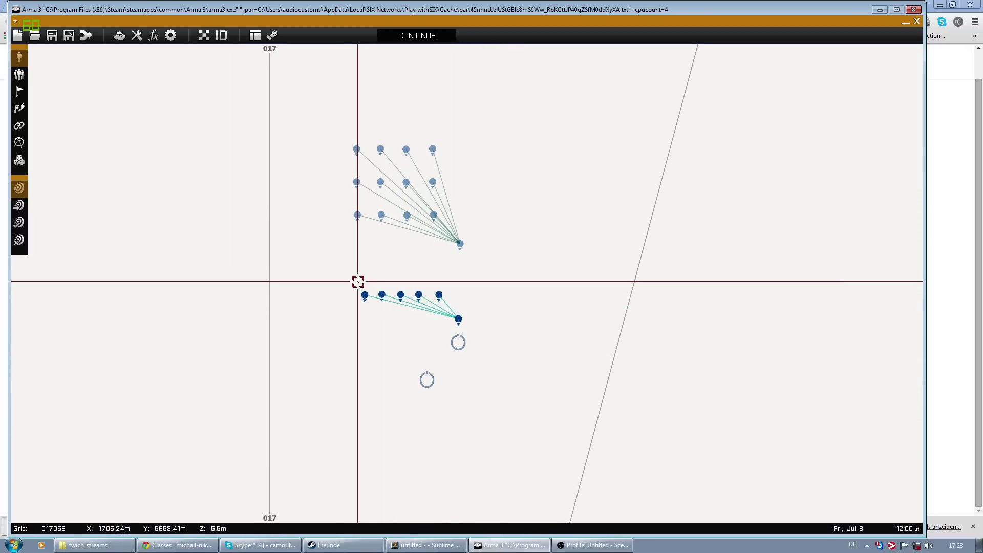
left_click_drag(346, 284, 501, 325)
left_click_drag(340, 281, 474, 326)
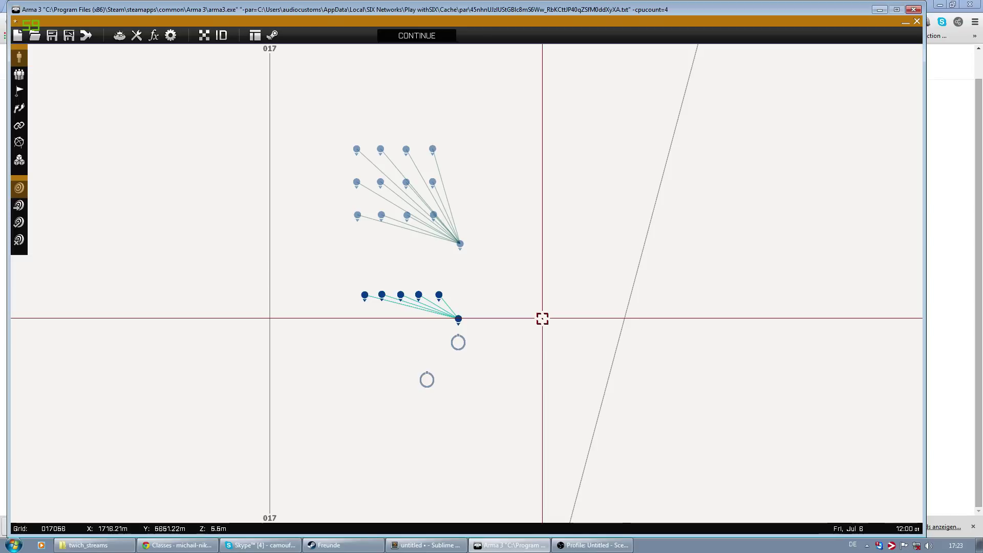
Step: Select the team leader, recheck the Frequencies settings unchanged, and reselect the lower fireteam
left_click(510, 301)
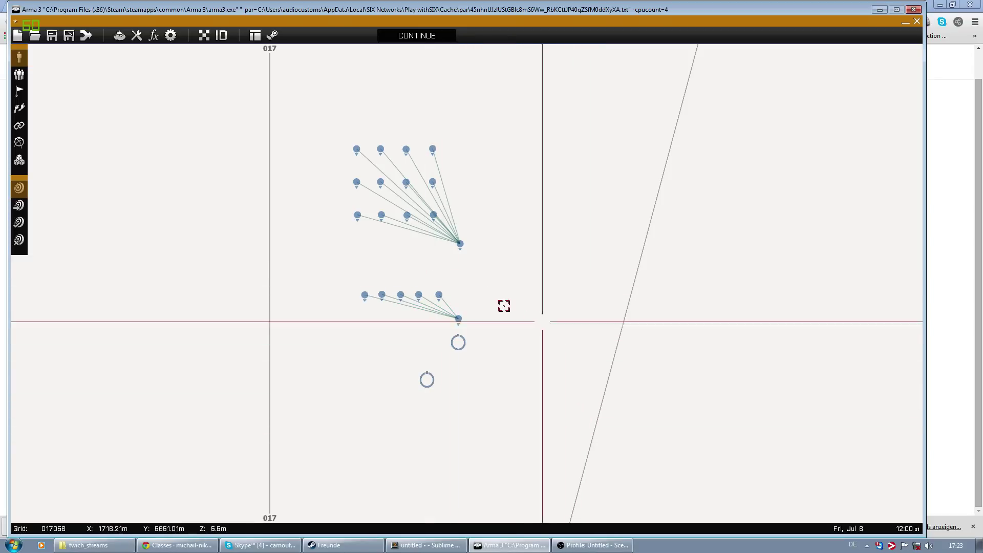
left_click(459, 318)
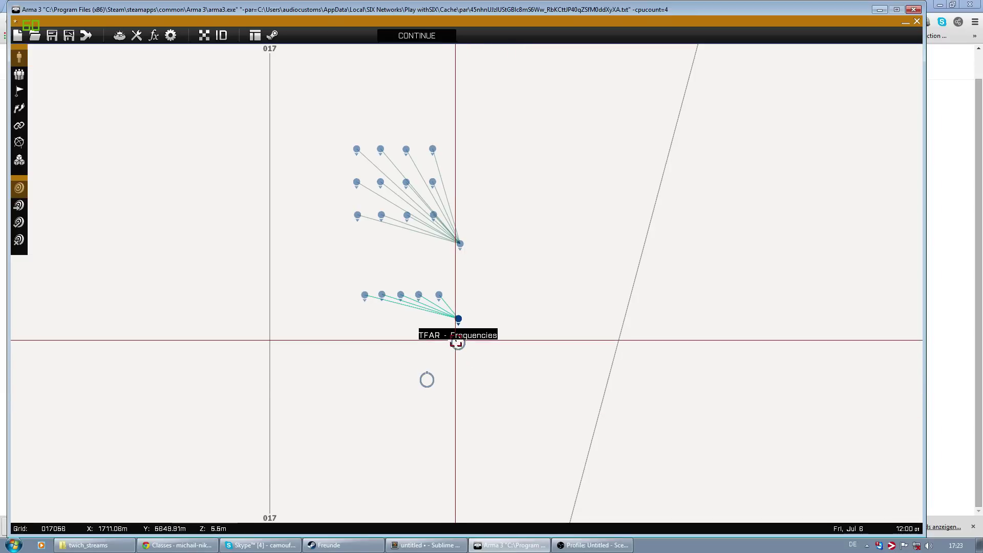
double_click(454, 345)
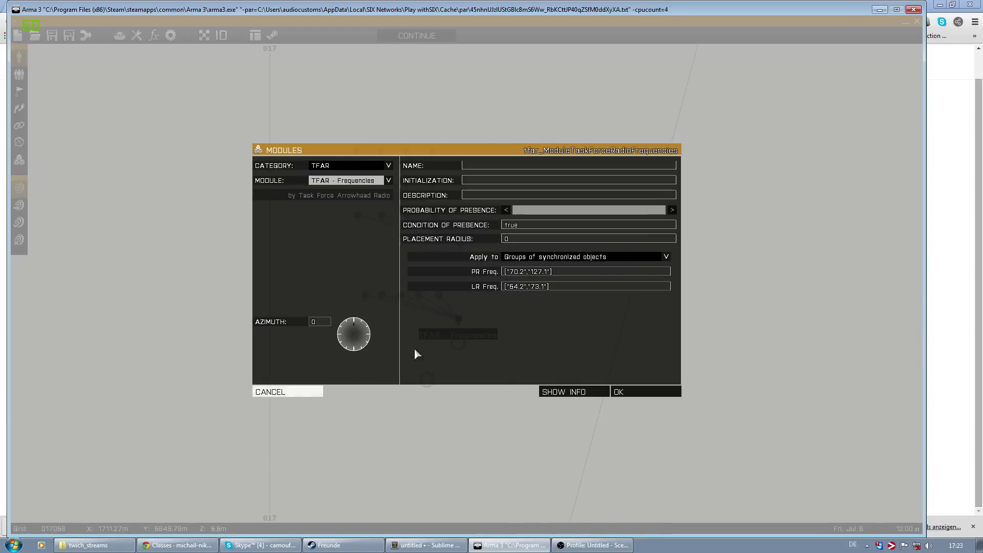
left_click(320, 391)
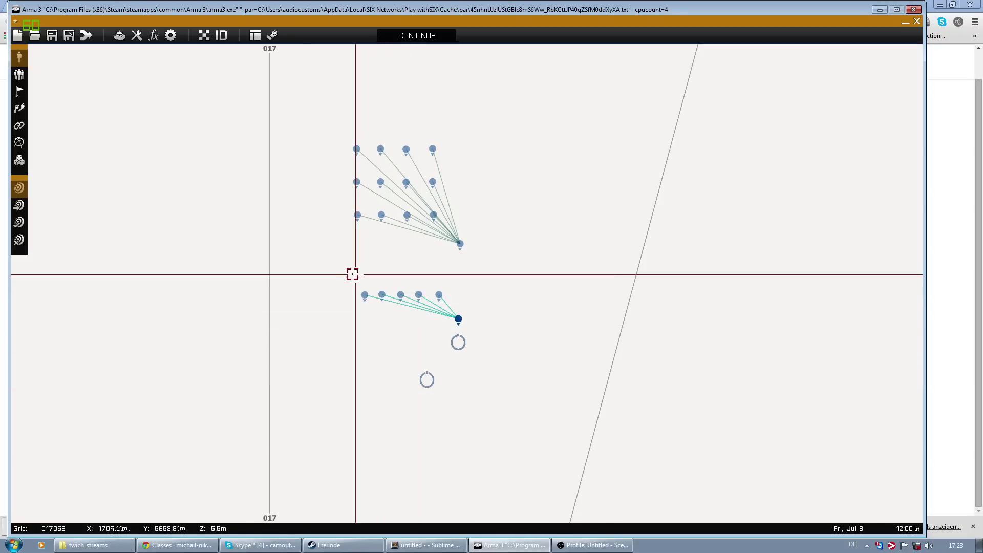
left_click_drag(338, 277, 485, 332)
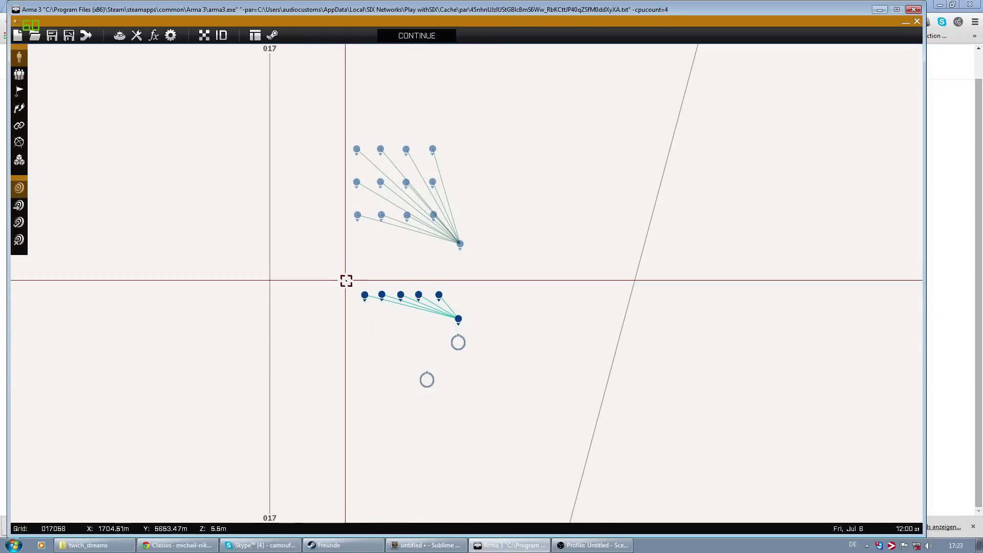
Step: Set PR Freq to 66 and LR Freq to 50, applied to groups of synchronized objects
double_click(457, 343)
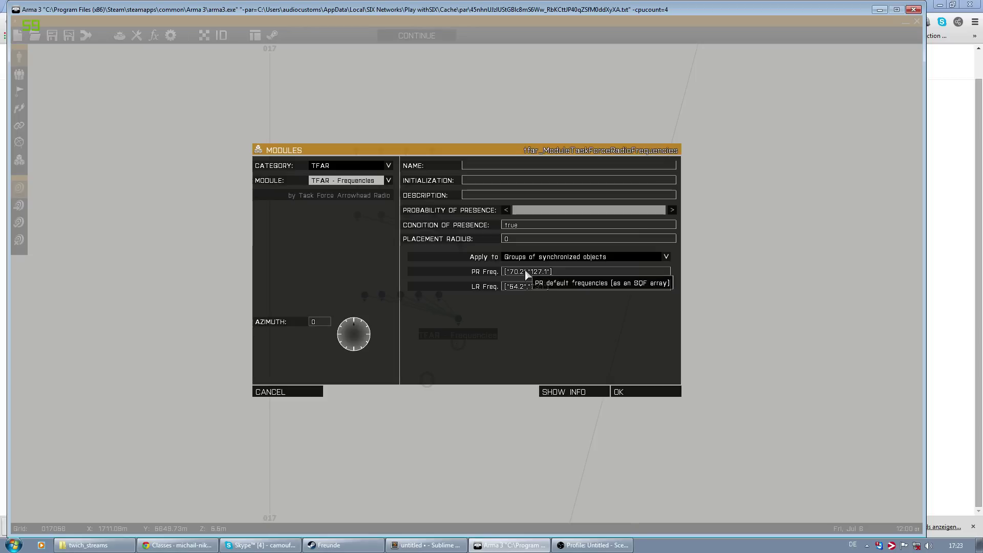
left_click_drag(510, 271, 549, 280)
type("100")
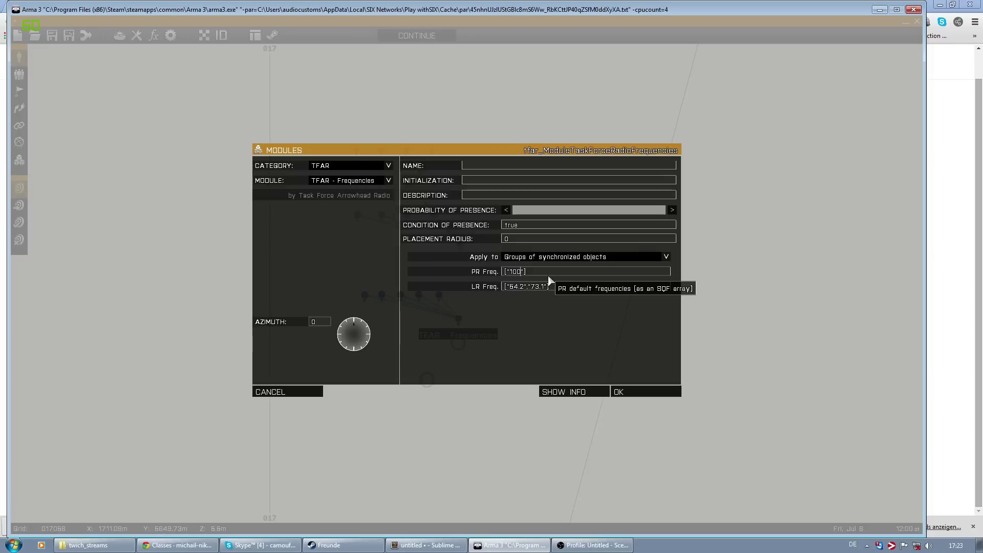
key("BackSpace")
key("BackSpace")
key("BackSpace")
type("66")
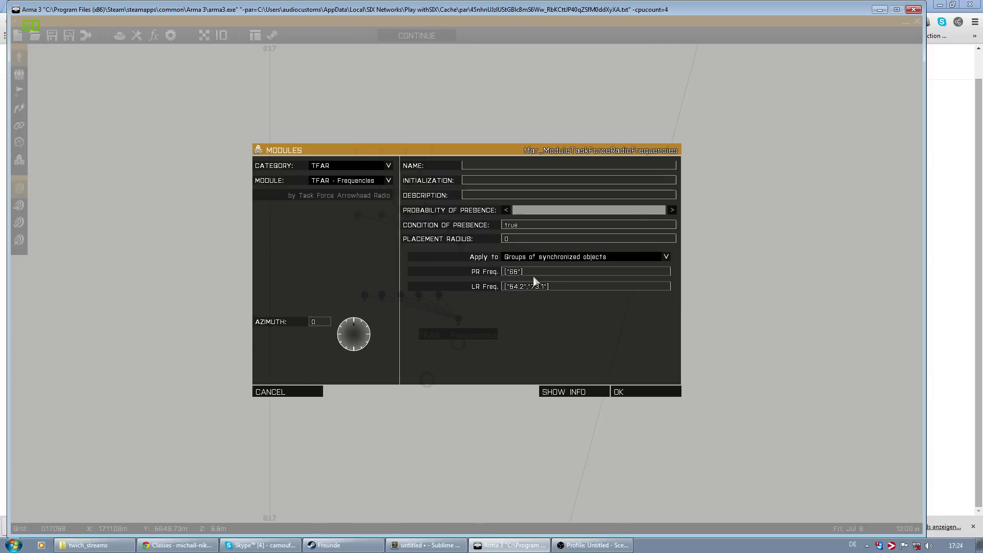
left_click_drag(510, 287, 544, 287)
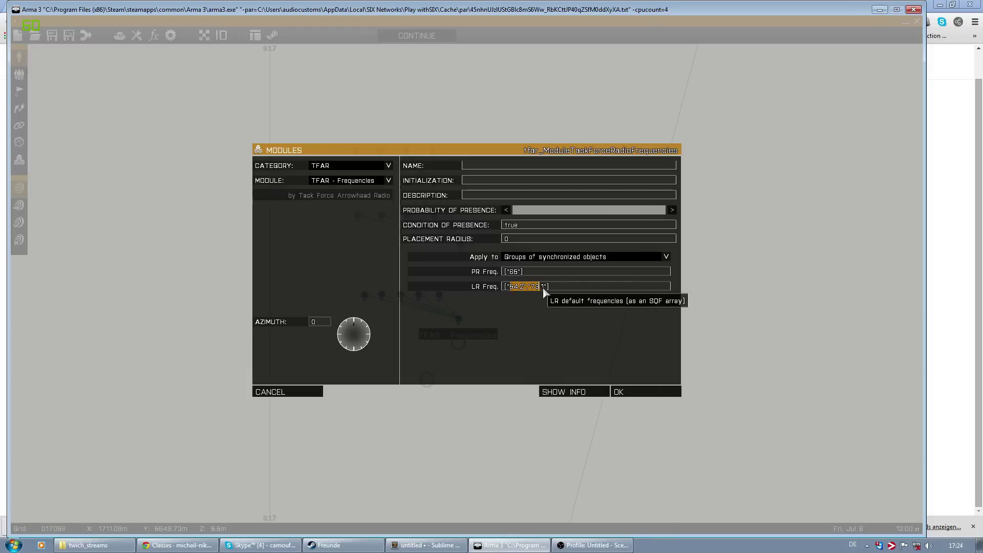
type("50")
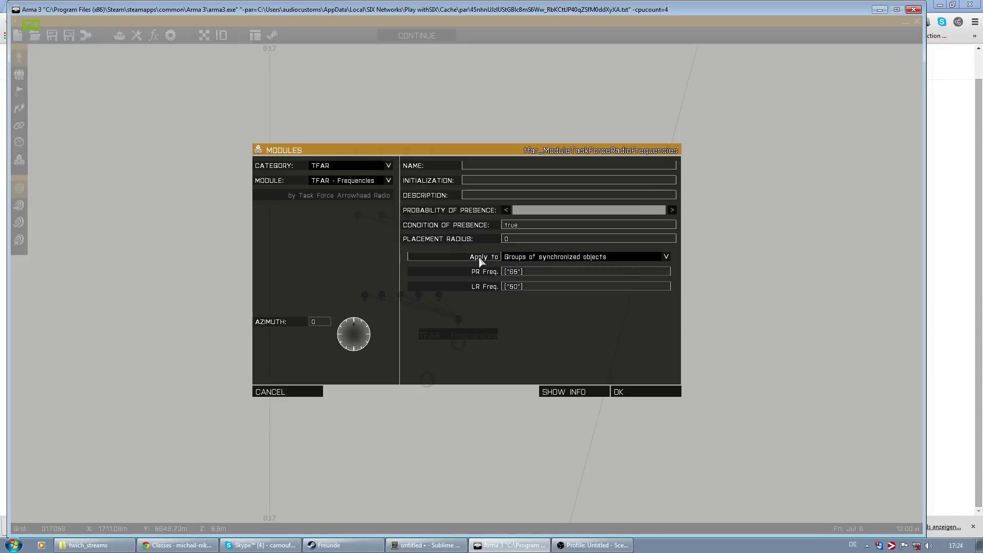
left_click(520, 259)
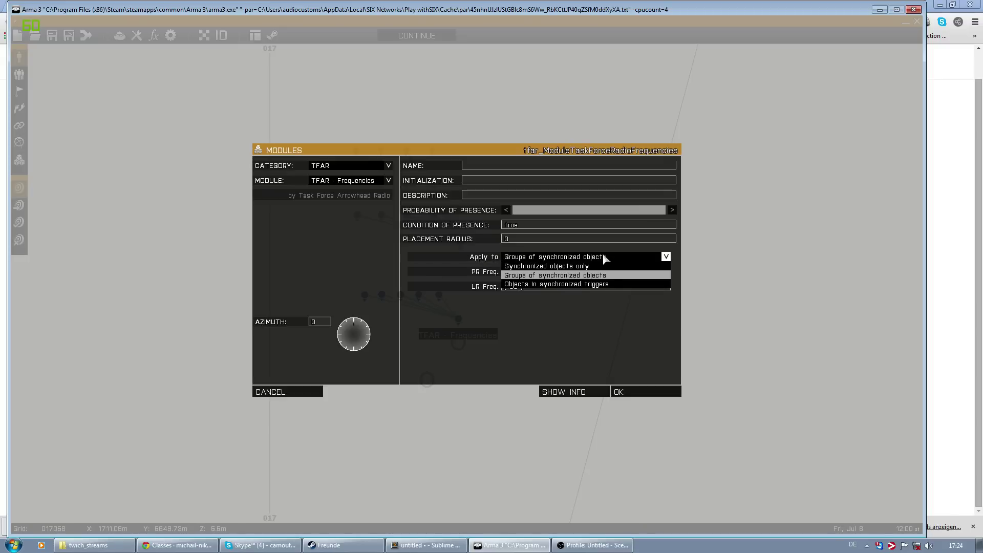
left_click(570, 277)
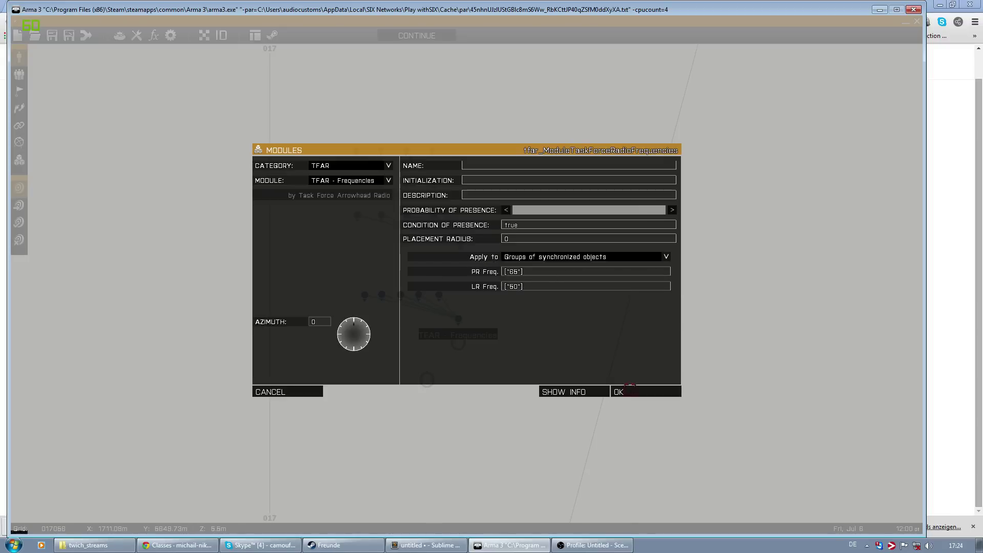
left_click(619, 392)
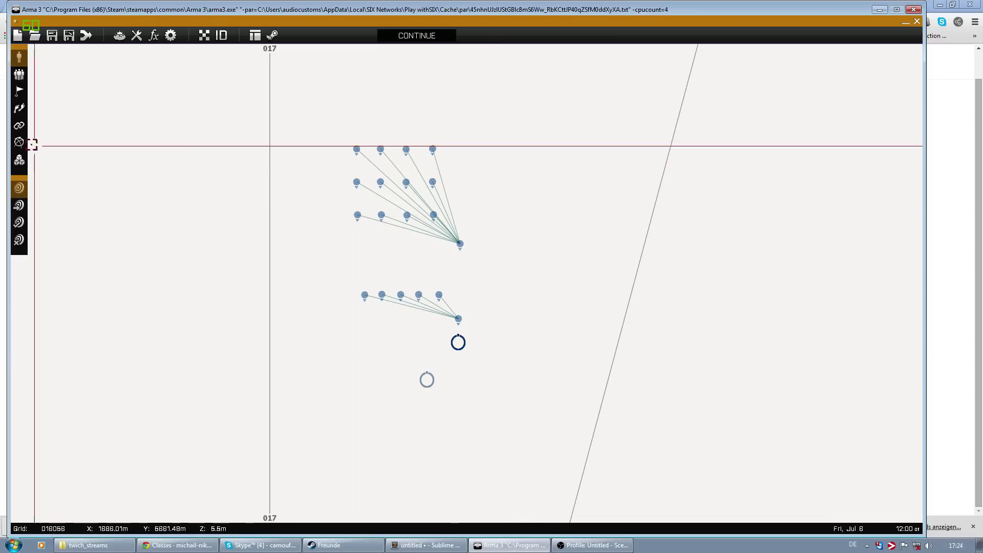
Step: Sync the lower team leader to the Frequencies module and set s1's Control to Player
left_click(19, 126)
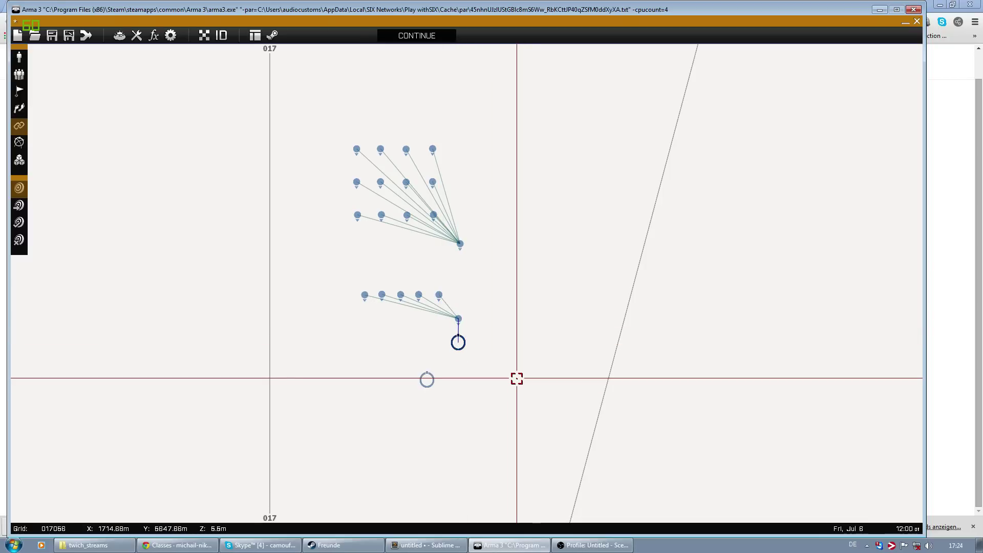
double_click(458, 318)
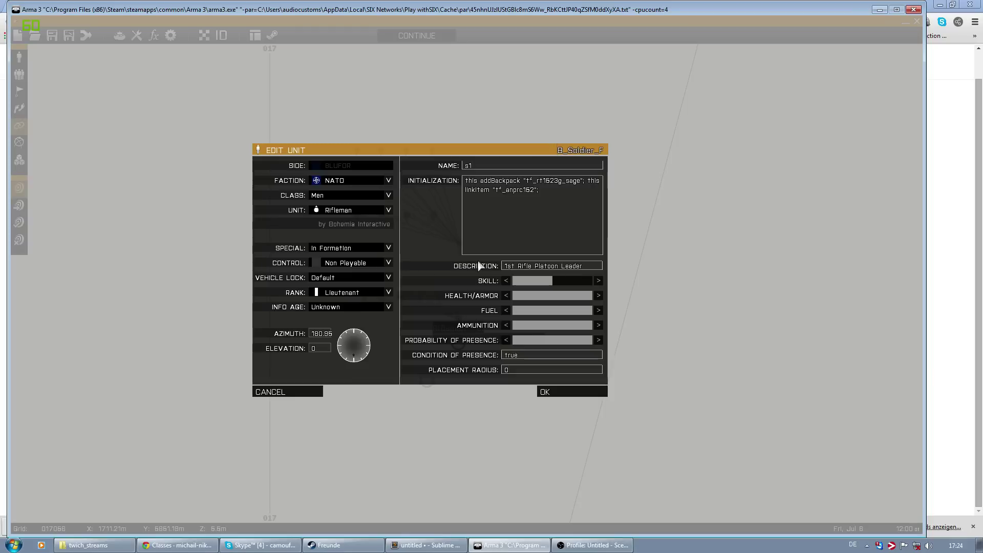
left_click(349, 263)
left_click(338, 272)
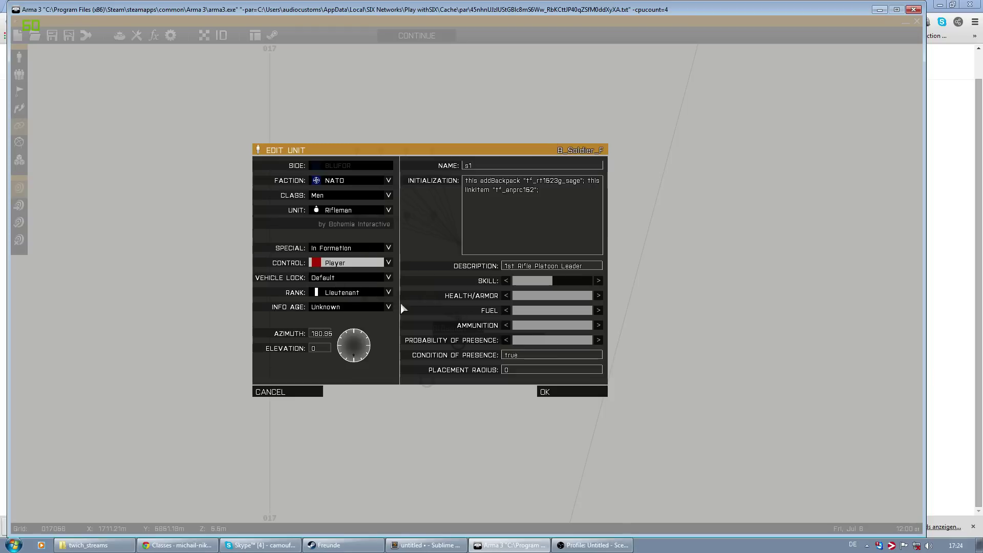
left_click(571, 395)
double_click(427, 307)
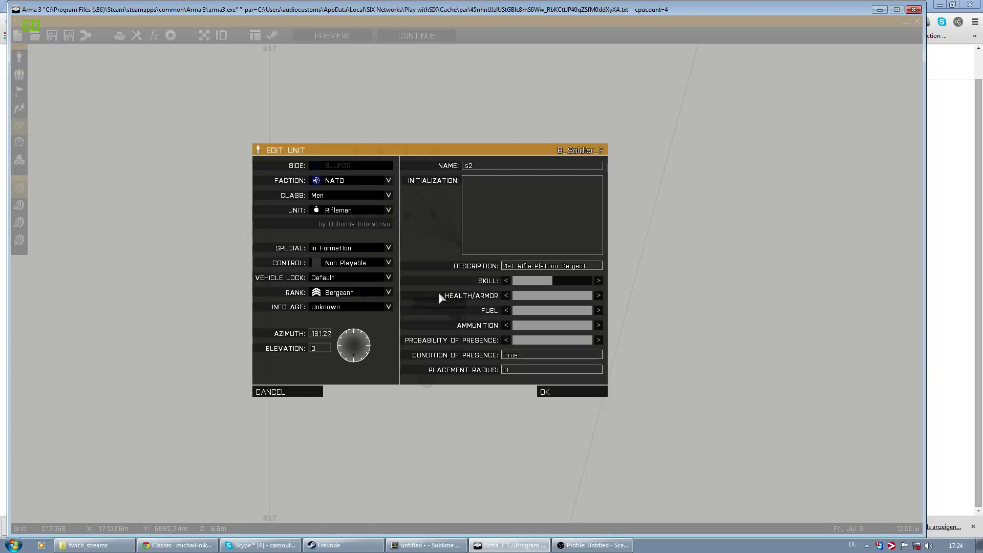
left_click(308, 392)
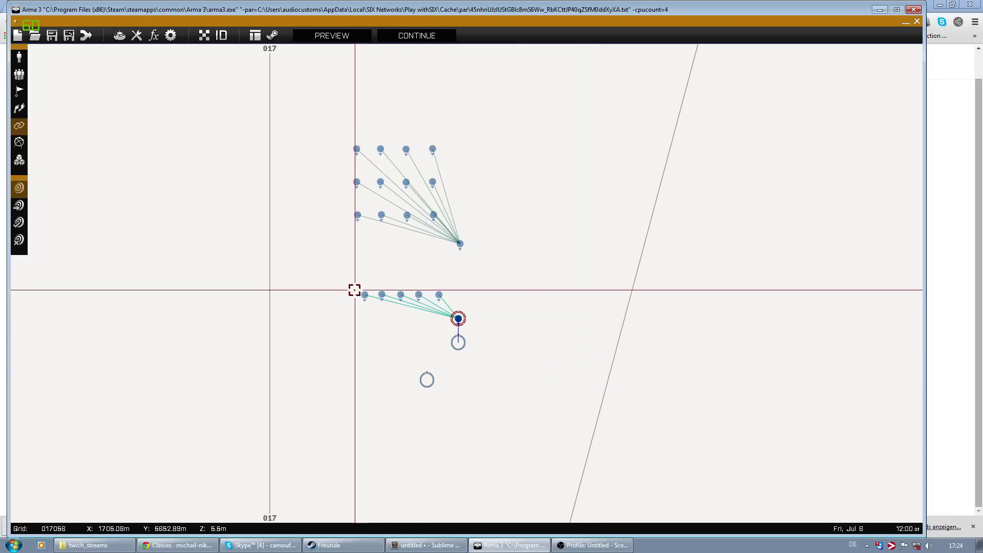
double_click(427, 380)
mouse_move(521, 256)
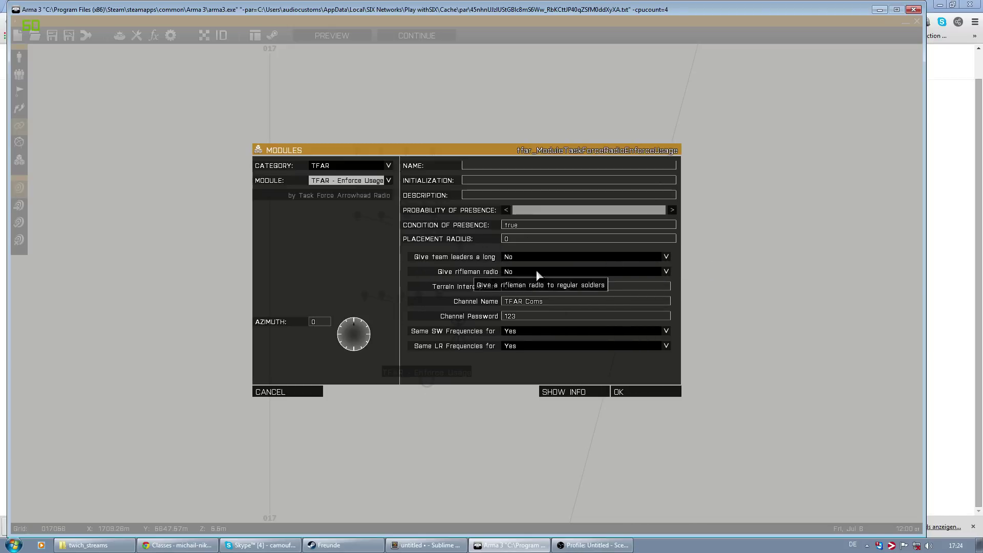
left_click(275, 394)
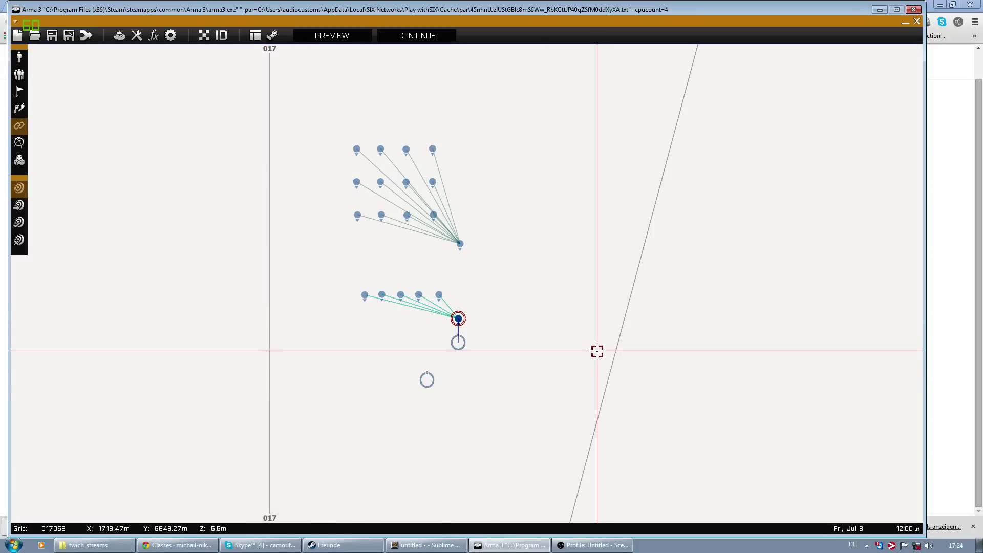
left_click_drag(344, 279, 490, 292)
left_click(384, 281)
left_click_drag(340, 285, 507, 331)
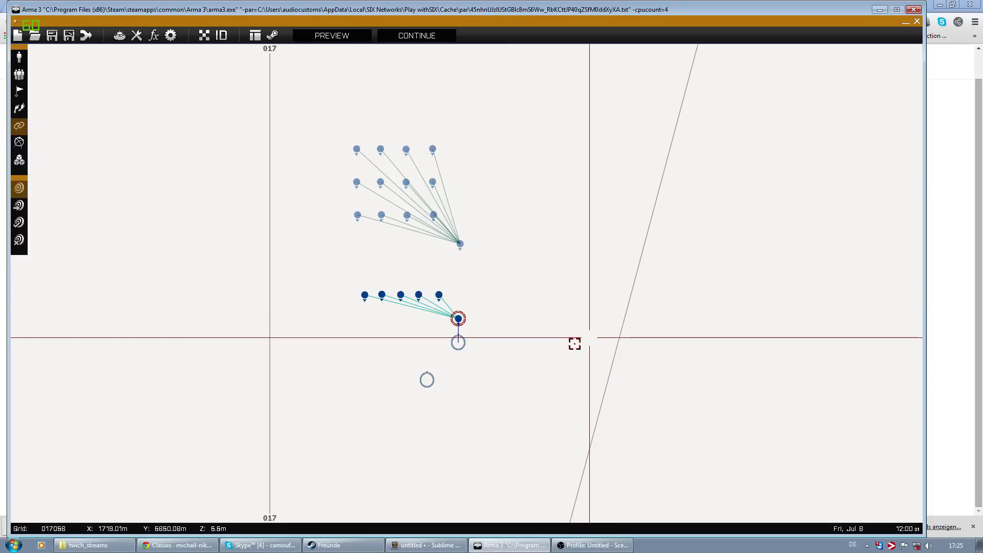
double_click(458, 342)
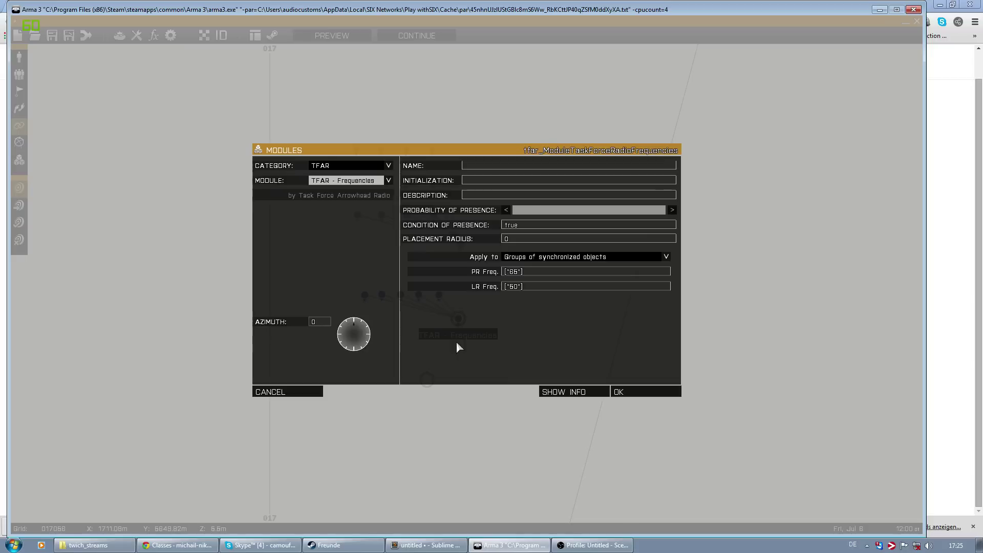
left_click(290, 393)
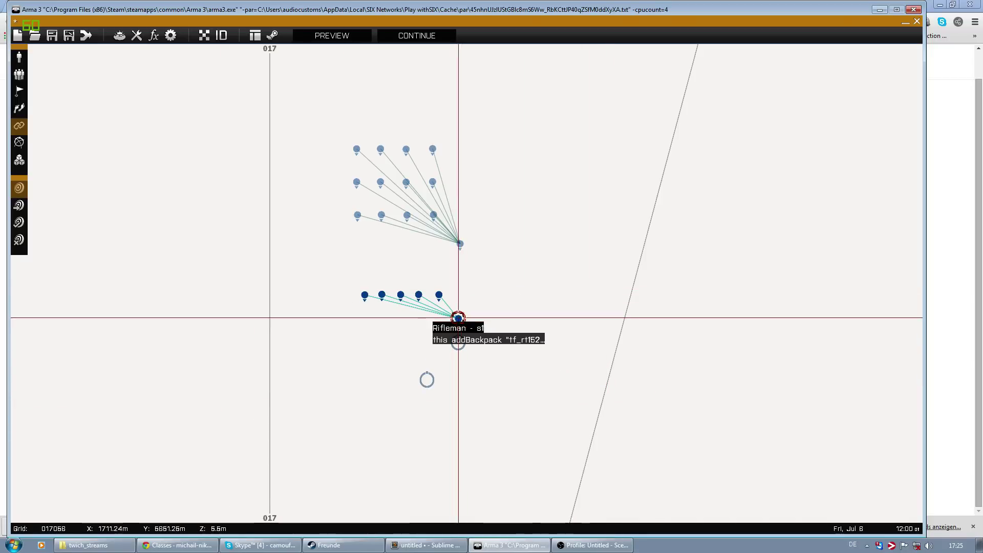
left_click(474, 312)
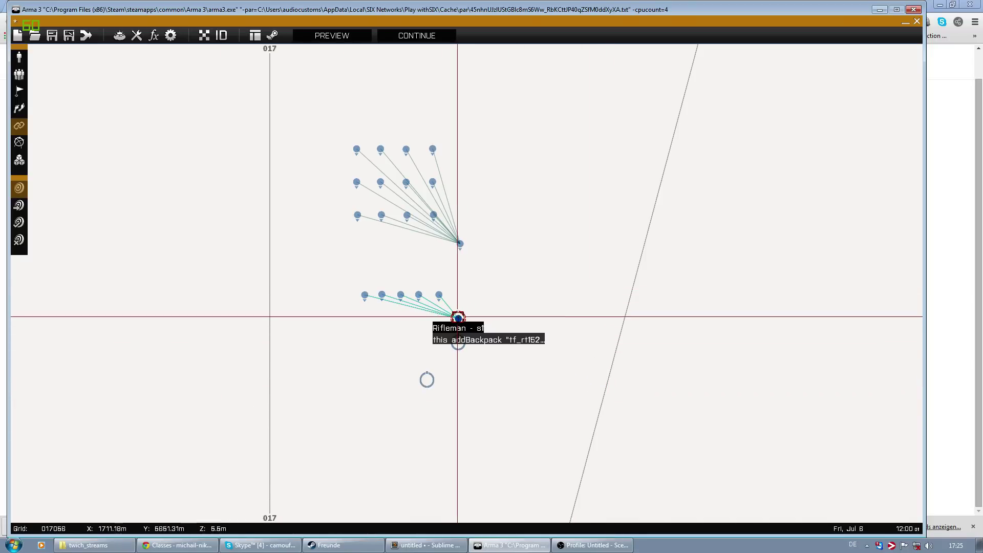
Step: Replace s1's initialization with this addBackpack ""; and bring up the TFAR radio classes wiki
double_click(458, 318)
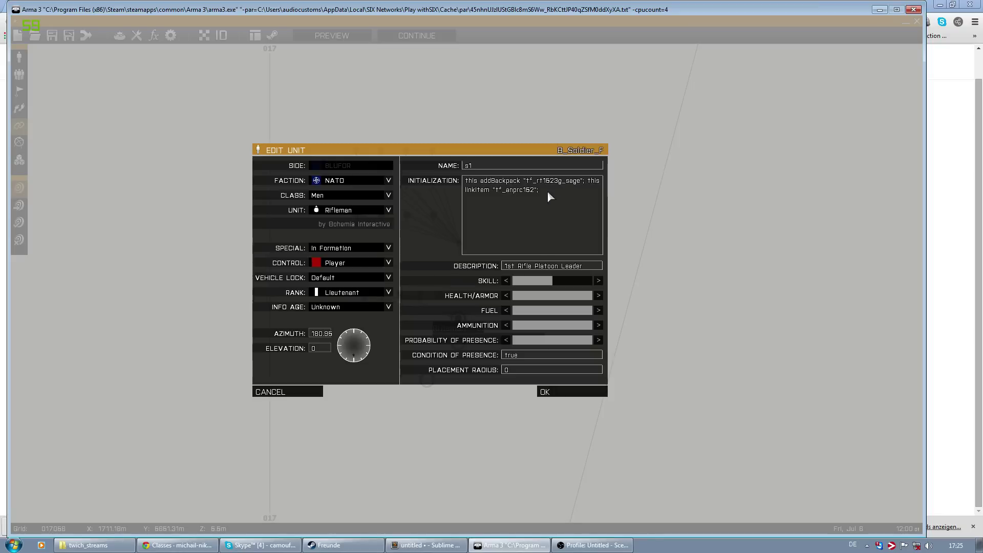
left_click_drag(548, 197, 436, 179)
key("ctrl+x")
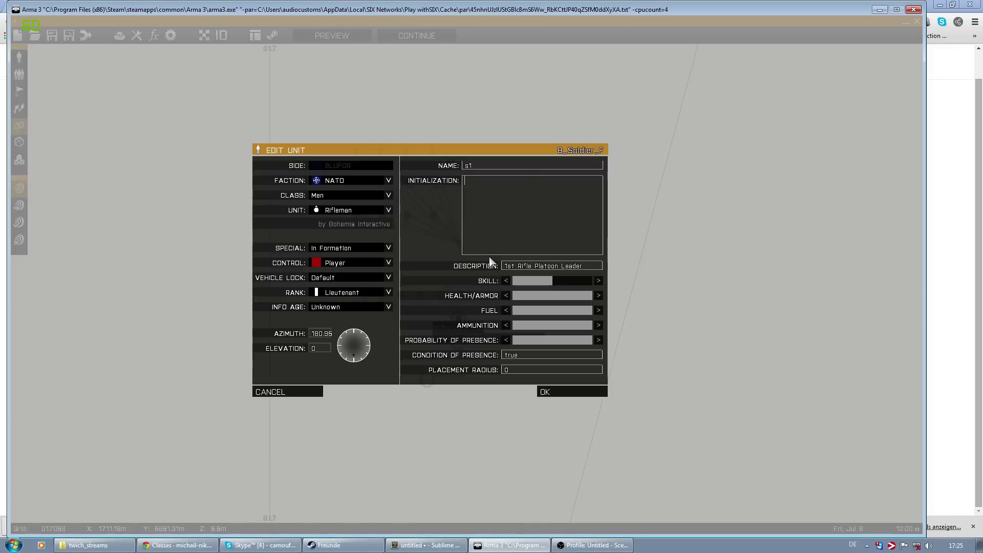
type("this addBackpack \"\";")
mouse_move(494, 187)
left_mouse_down()
mouse_move(518, 180)
mouse_move(509, 182)
left_mouse_up()
left_click(500, 209)
left_click(546, 193)
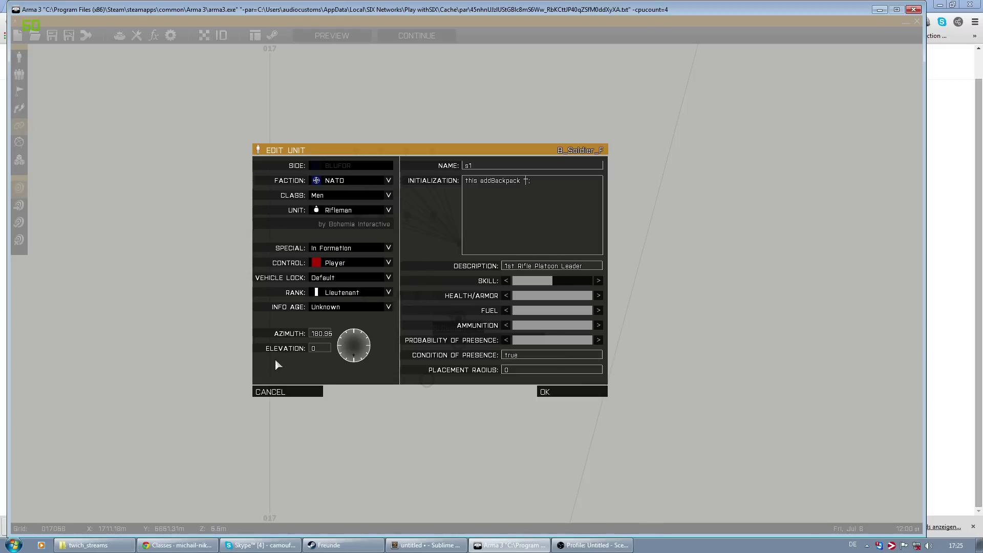
left_click(178, 545)
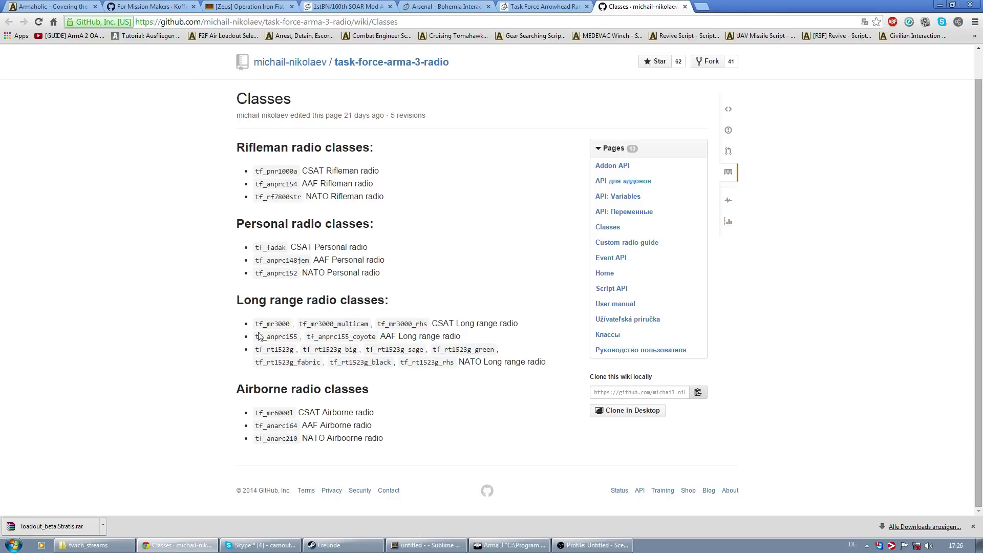
Step: Copy the long-range radio class tf_rt1523g_sage from the wiki and return to Arma 3
left_click_drag(240, 299, 403, 307)
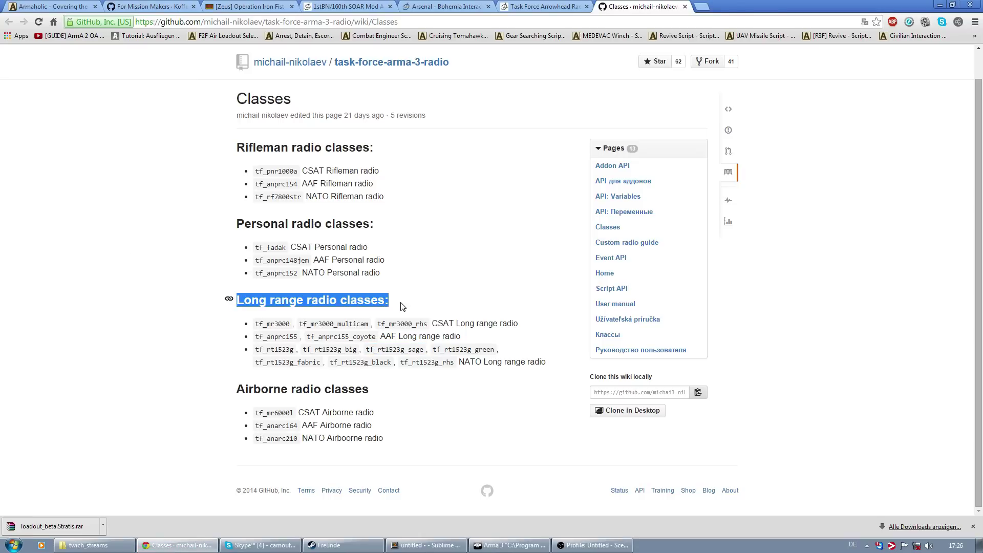
left_click(418, 338)
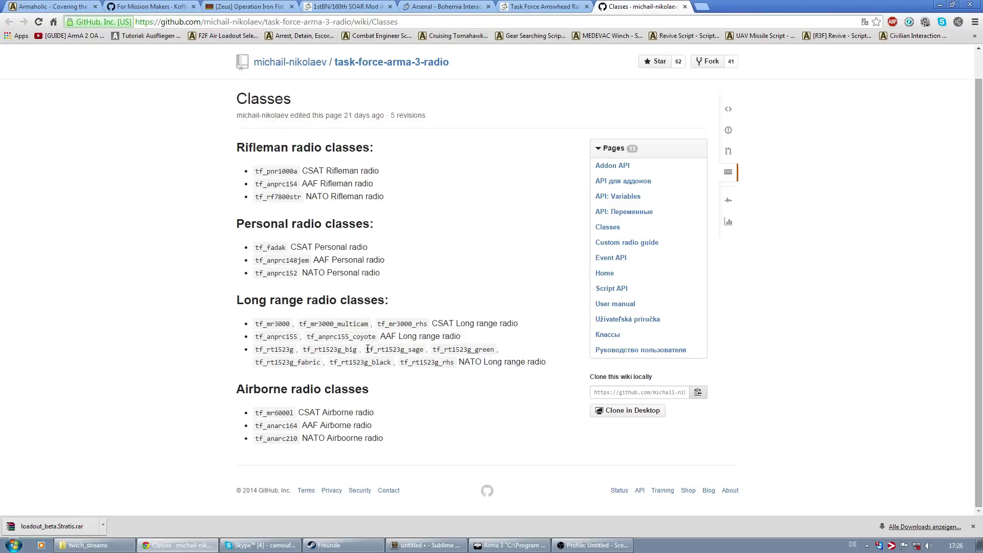
left_click_drag(370, 349, 425, 349)
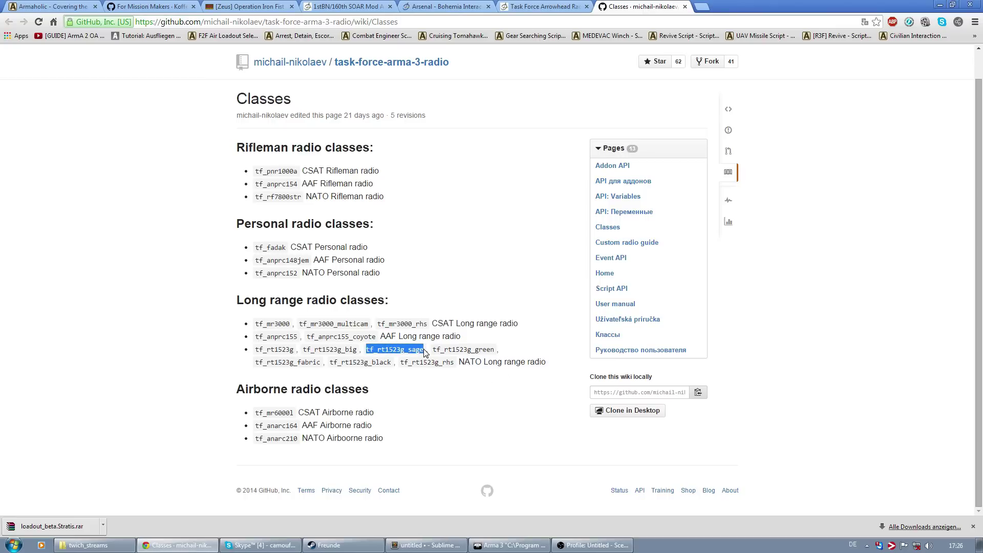
left_click(514, 546)
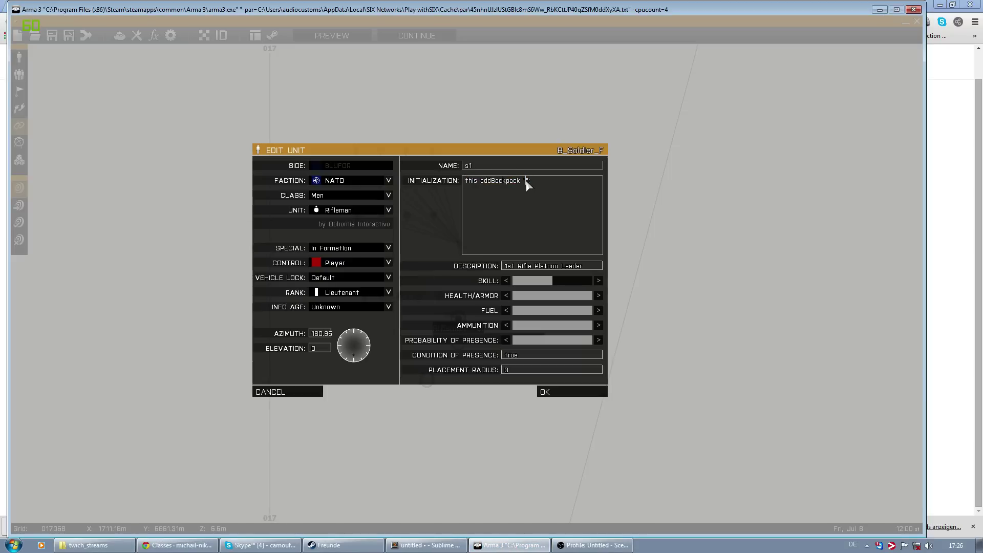
Step: Paste tf_rt1523g_sage into s1's addBackpack call, confirm, and recheck the properties
key("ctrl+v")
left_click(566, 391)
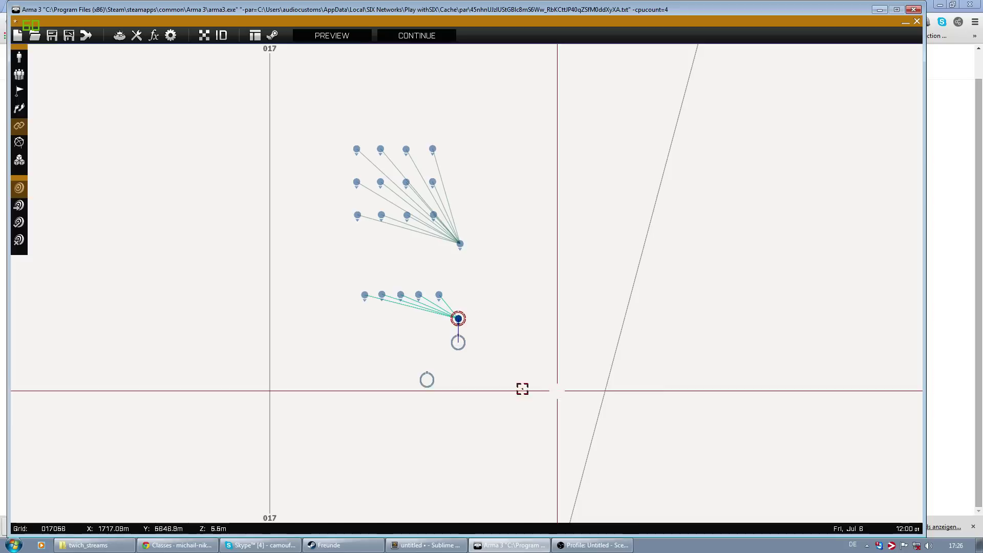
double_click(458, 319)
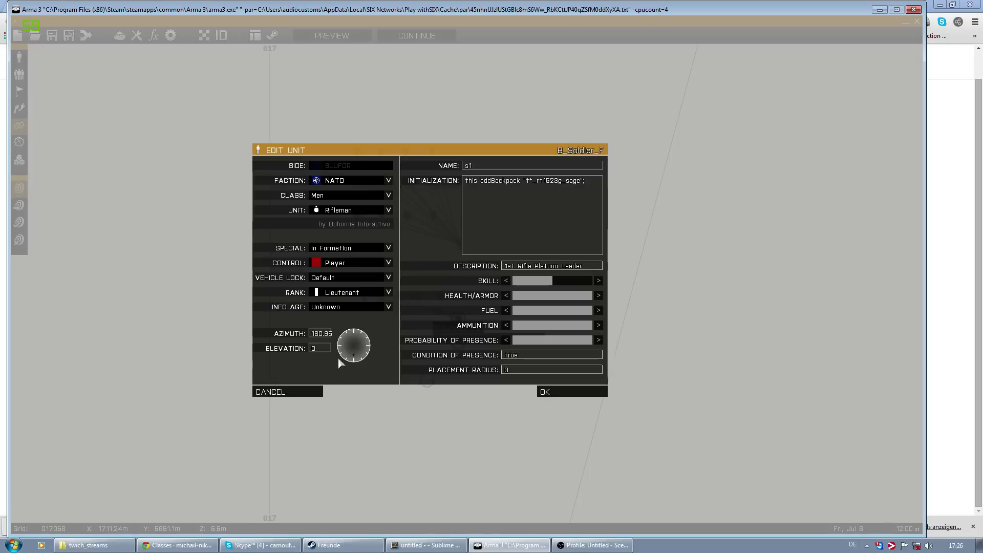
left_click(287, 393)
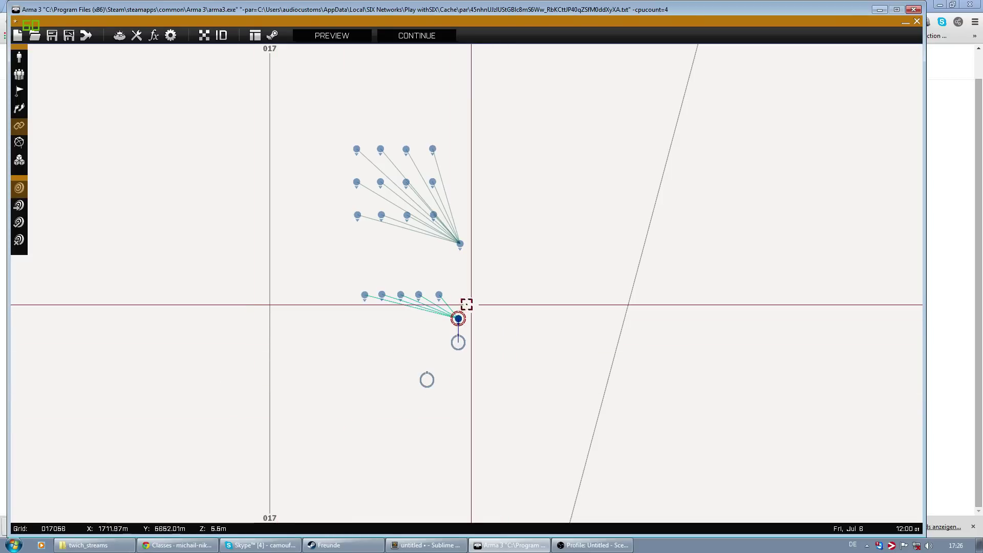
Step: Start a this linkItem statement in s1's initialization field
double_click(458, 319)
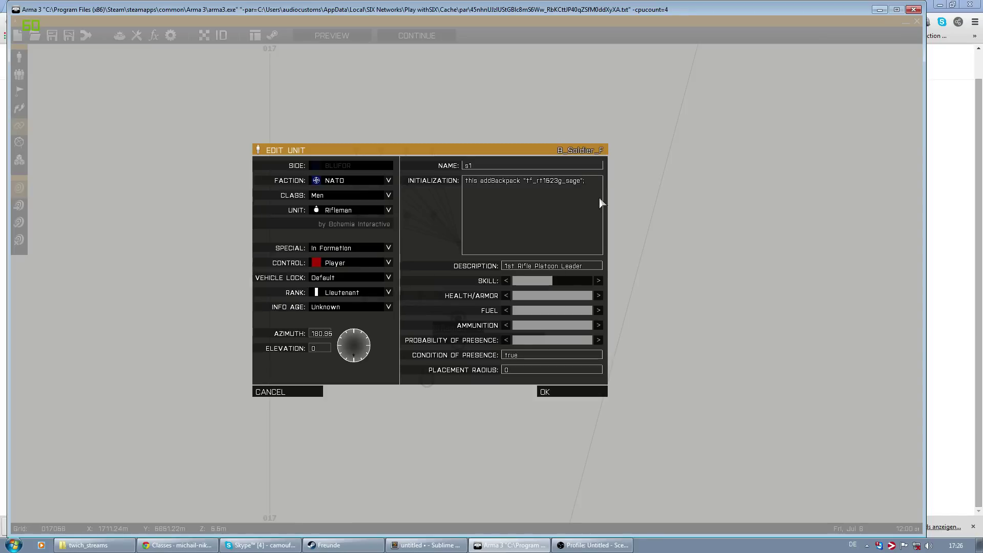
type("this ")
type("a")
type("(")
type("ink")
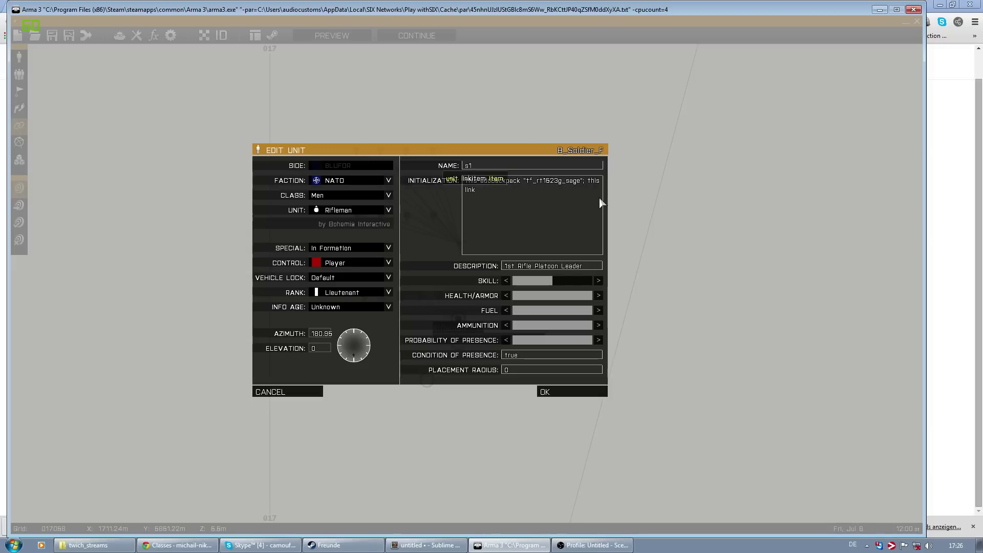
type("Item \"\";")
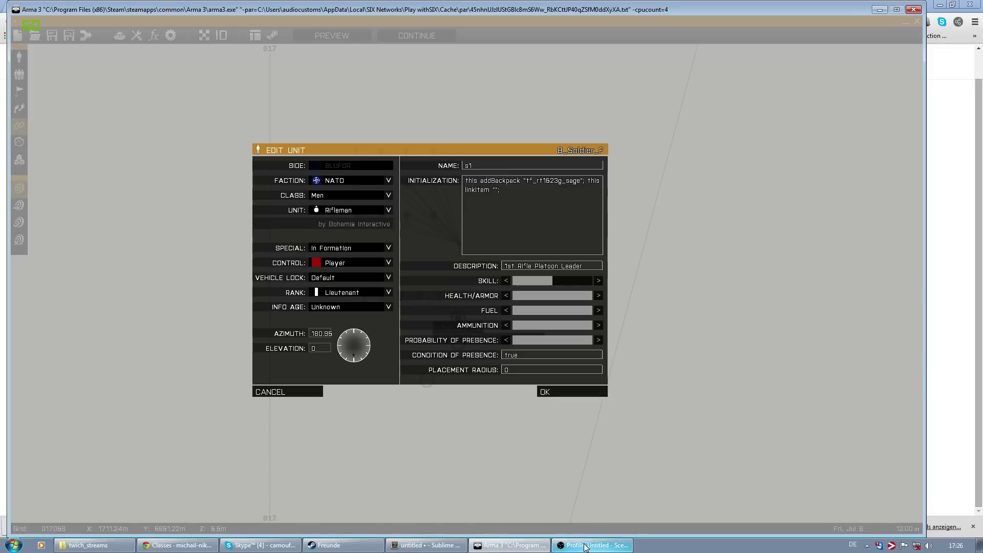
Step: Copy the tf_anprc152 radio class from the TFAR wiki classes page into s1's linkItem quotes
left_click(174, 546)
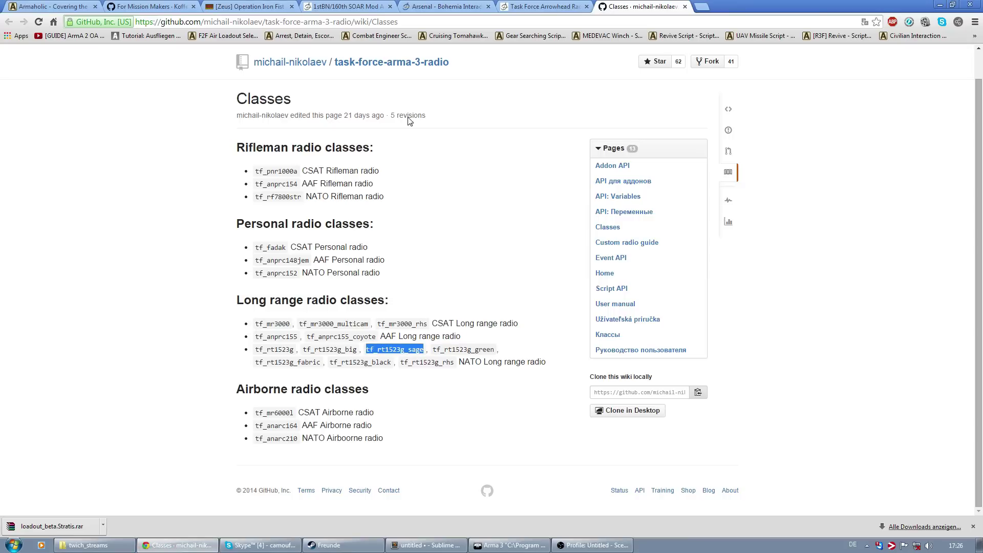
left_click(403, 243)
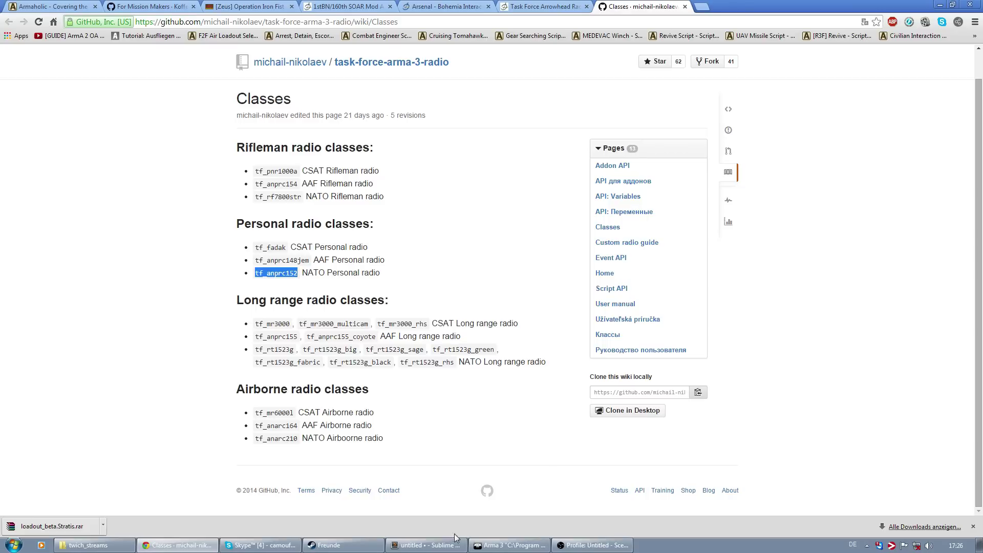
left_click(523, 547)
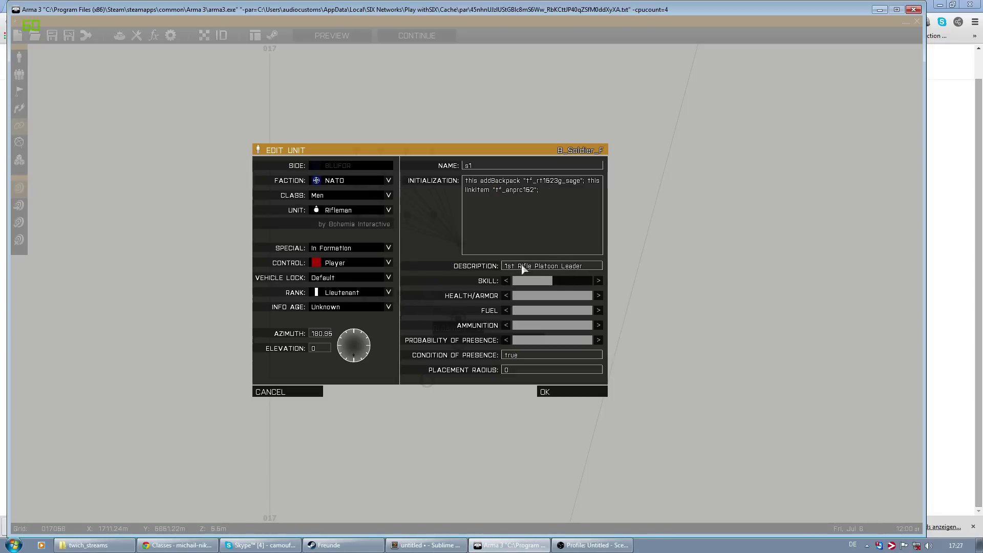
Step: Check the tf_anprc152 linkItem in s1's init, confirm it, then box-select the lower fireteam
key("ctrl+a")
left_click(552, 189)
left_click(466, 190)
left_click_drag(492, 189, 540, 195)
left_click(545, 392)
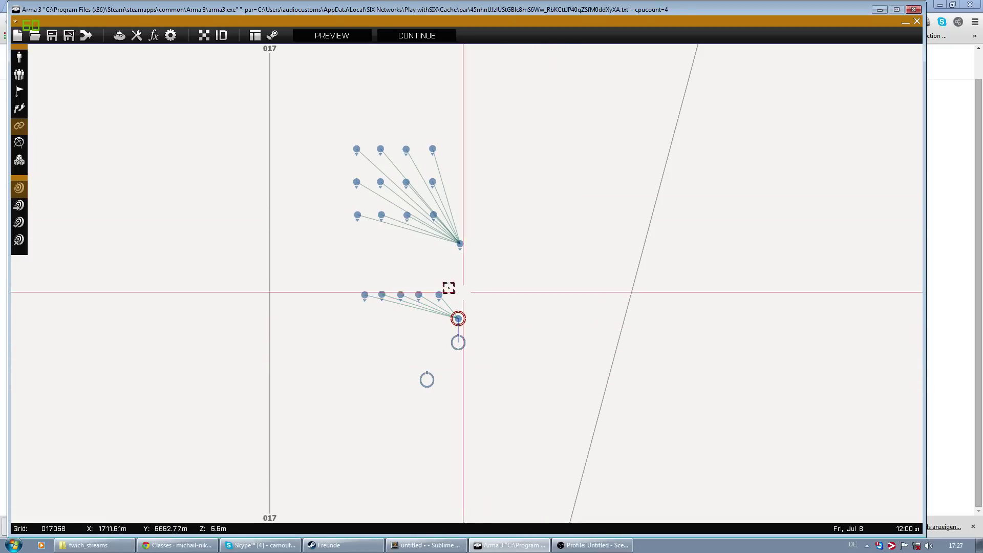
left_click(458, 318)
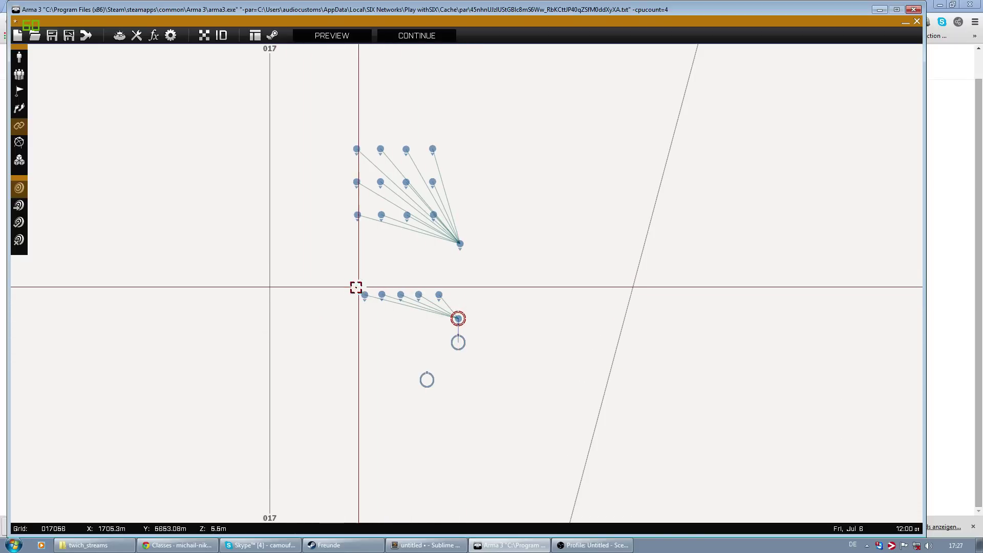
left_click_drag(351, 287, 457, 301)
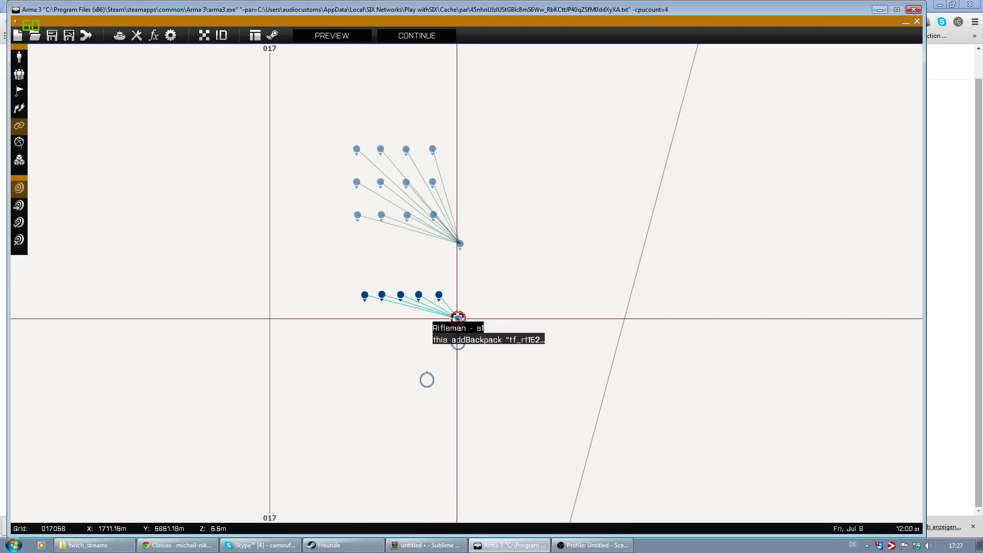
Step: Copy the linkItem "tf_anprc152"; line from platoon leader s1's initialization
double_click(458, 318)
left_click_drag(596, 188, 607, 199)
key("ctrl+c")
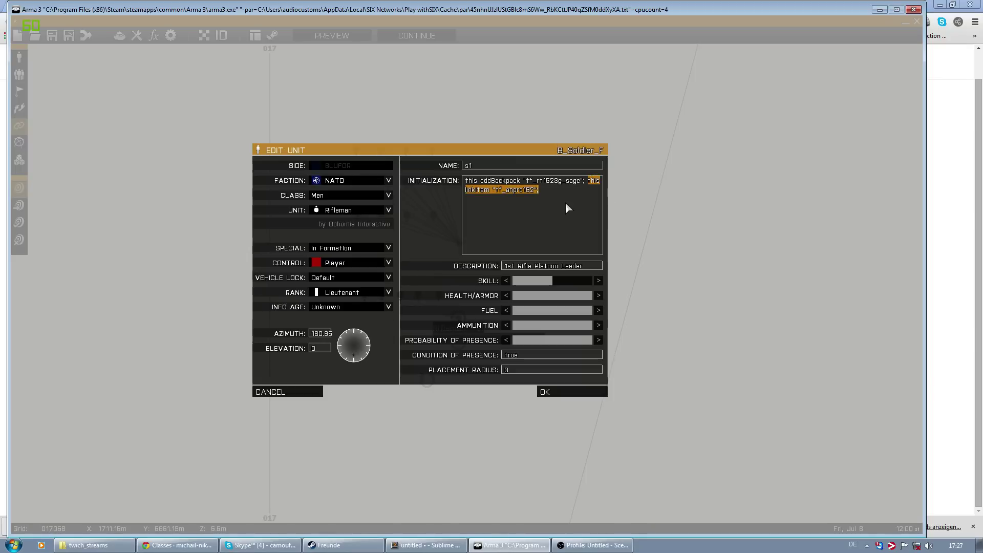
left_click(545, 391)
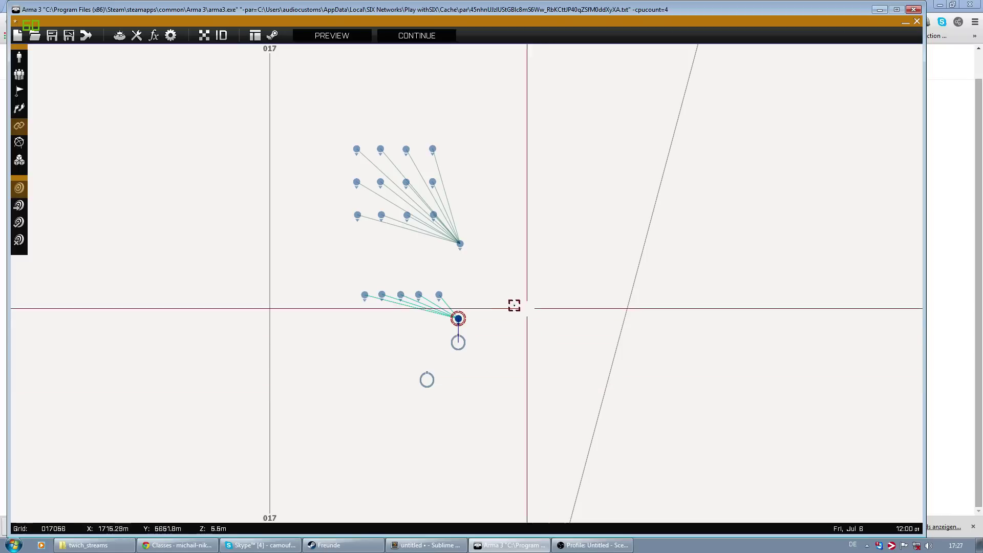
Step: Paste the tf_anprc152 linkItem line into riflemen s2 through s6's initializations
double_click(440, 294)
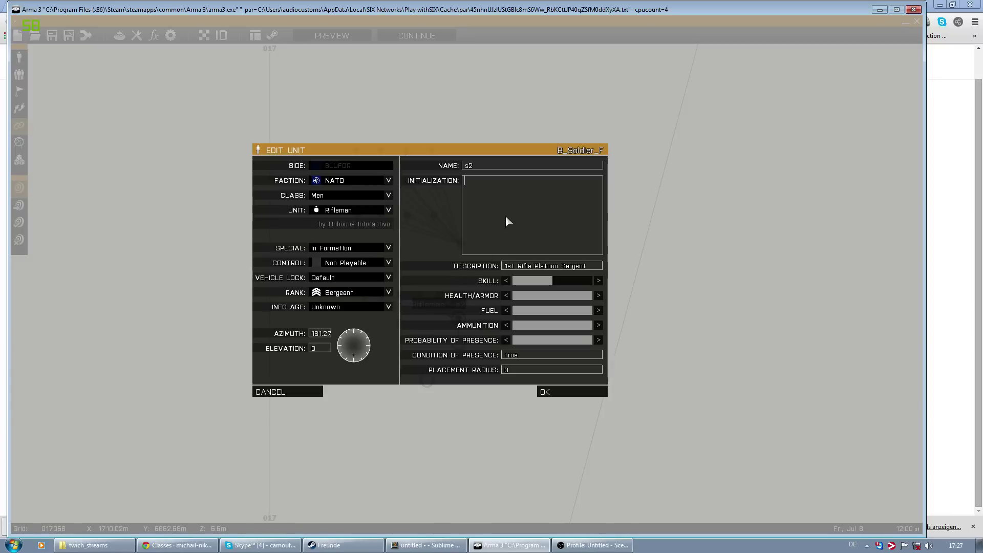
key("ctrl+v")
key("Return")
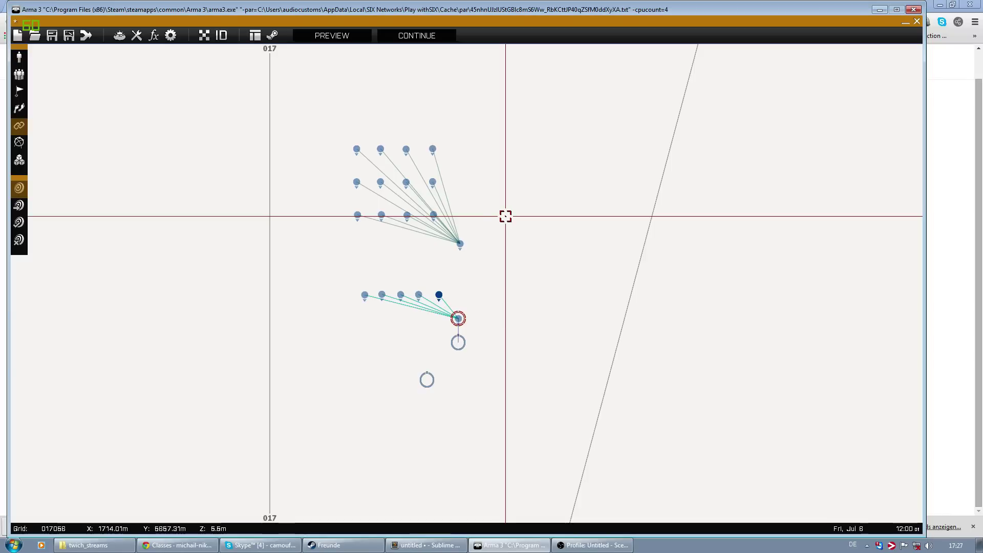
double_click(418, 295)
key("Return")
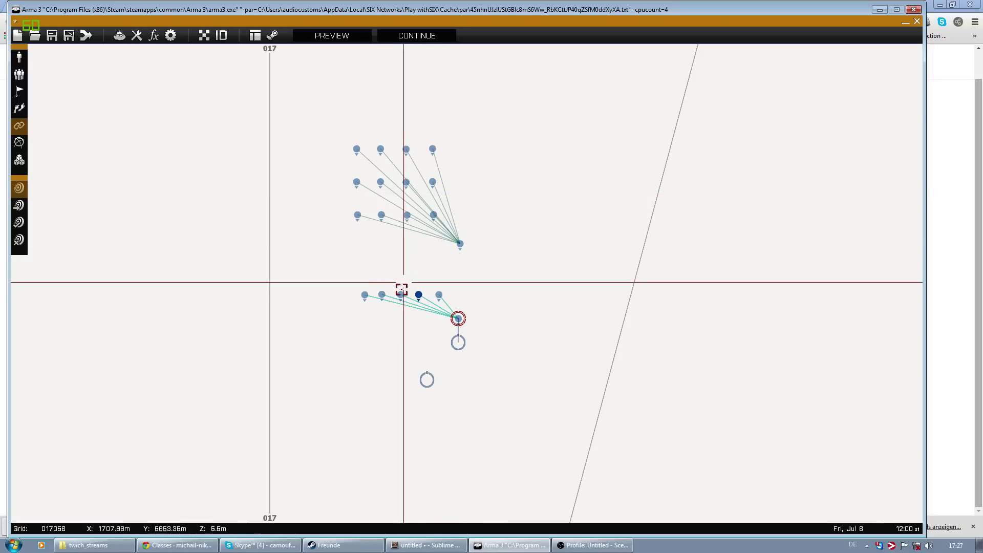
double_click(397, 294)
key("Return")
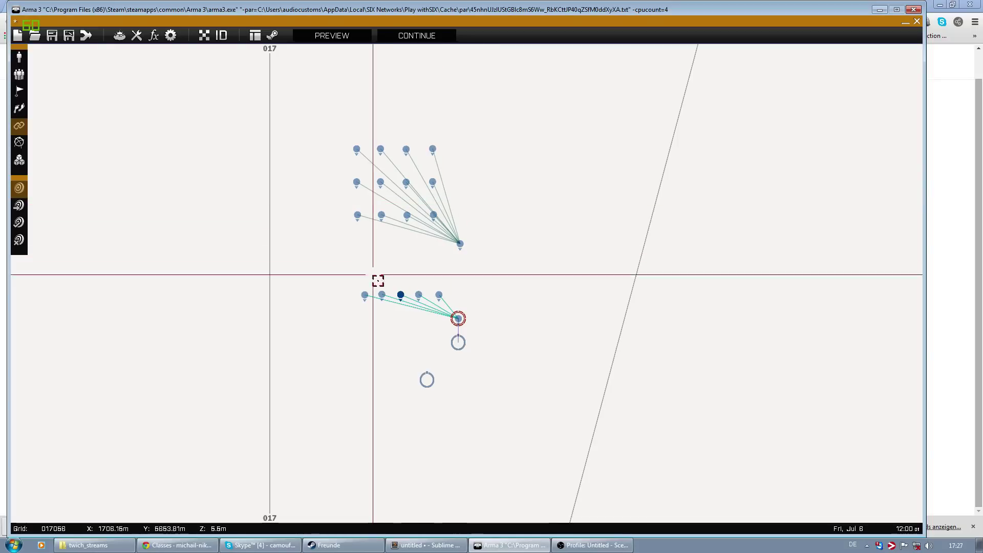
double_click(381, 293)
left_click(499, 204)
key("ctrl+v")
key("Return")
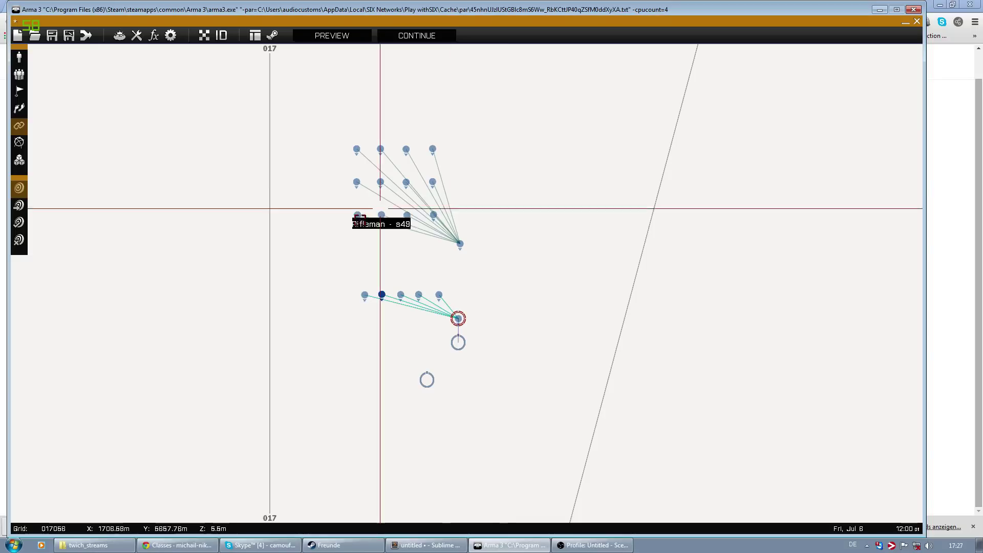
double_click(363, 295)
key("Return")
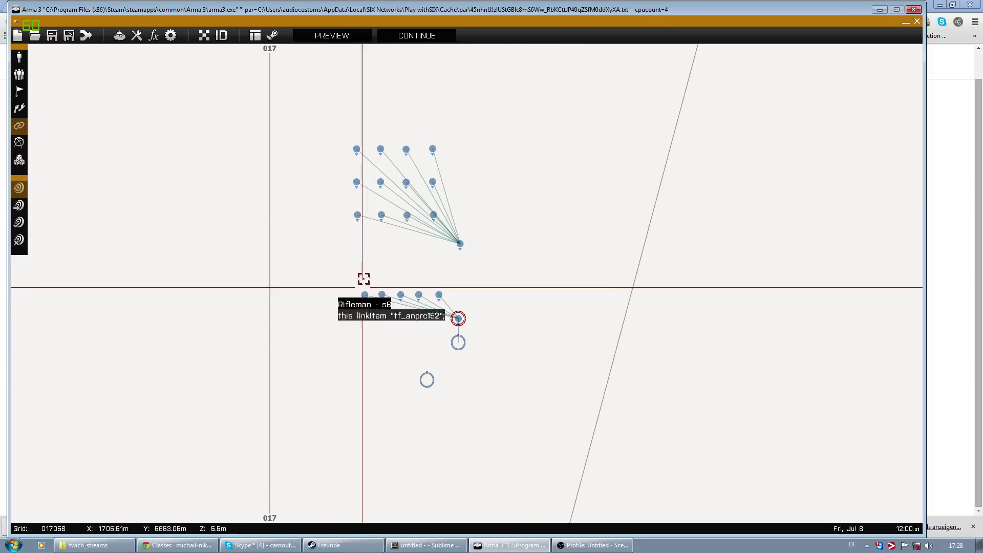
left_click_drag(341, 273, 454, 305)
left_click_drag(346, 278, 454, 307)
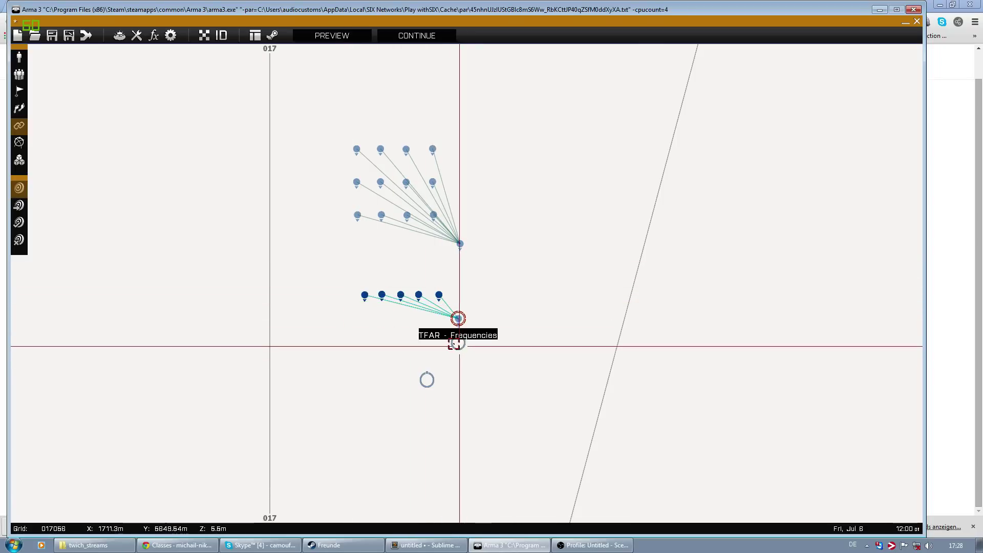
double_click(458, 318)
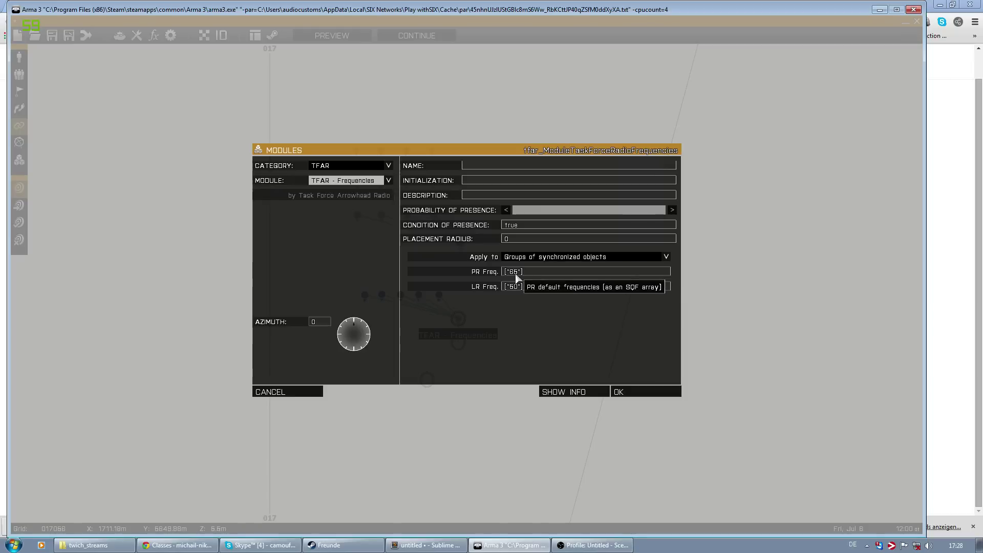
left_click(481, 275)
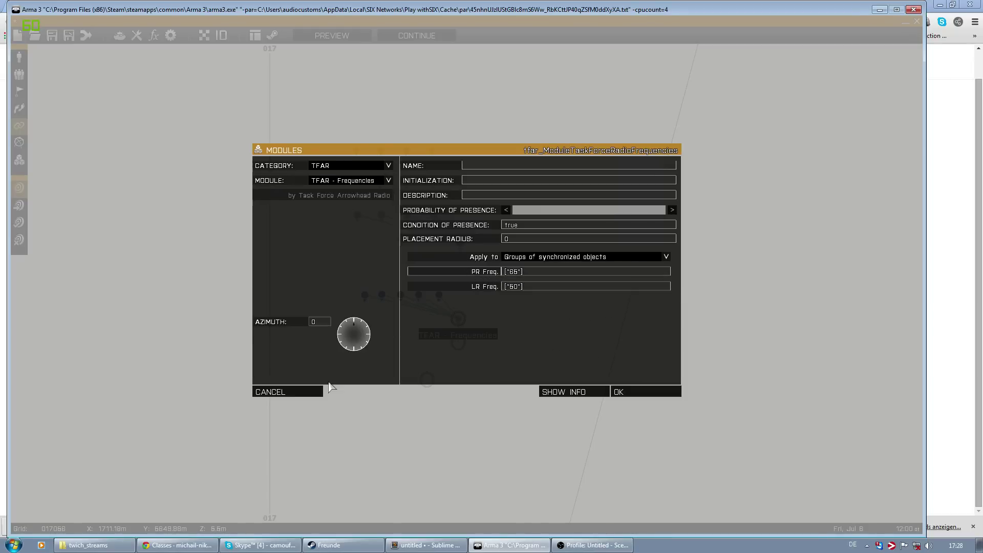
left_click(301, 392)
left_click(456, 319)
double_click(458, 320)
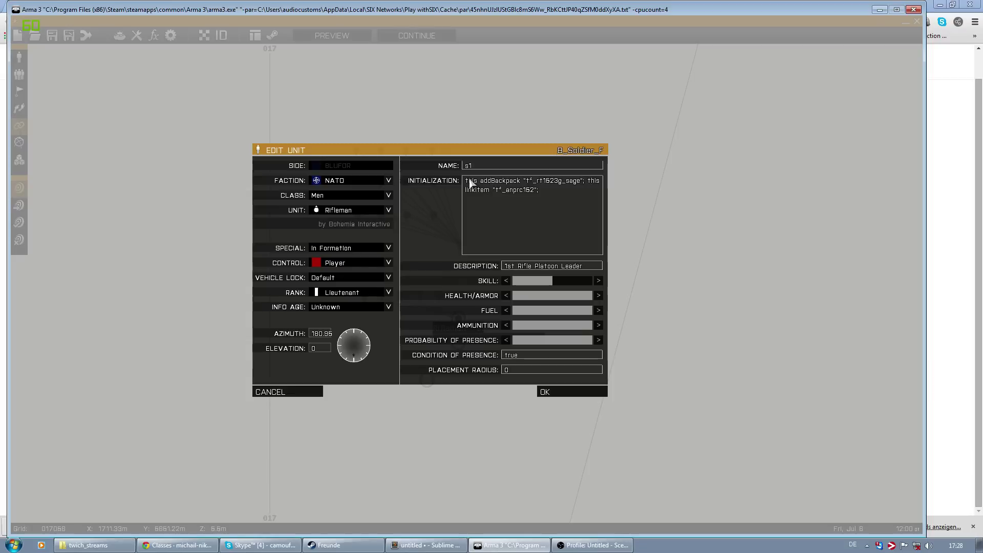
left_click_drag(476, 185, 570, 185)
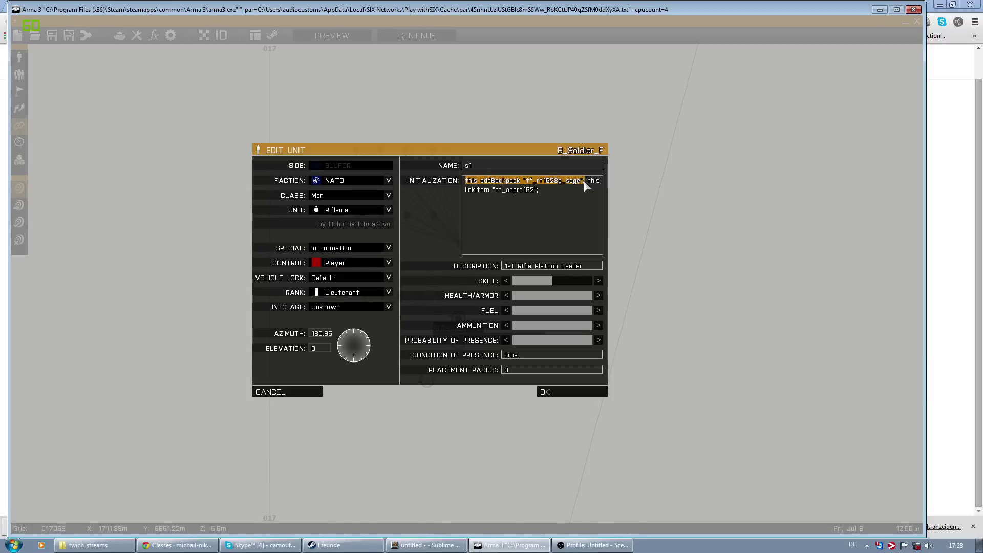
left_click(270, 391)
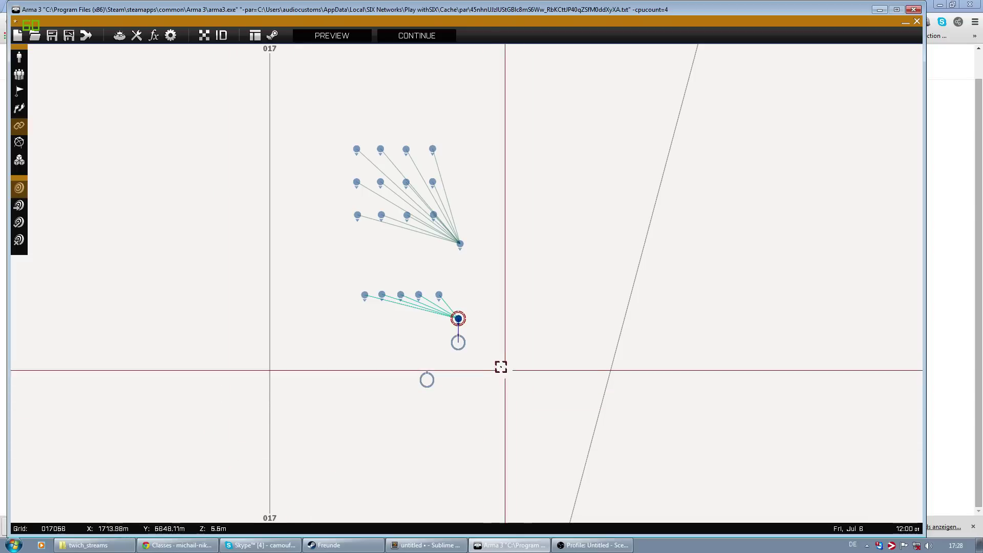
double_click(459, 343)
left_click(530, 285)
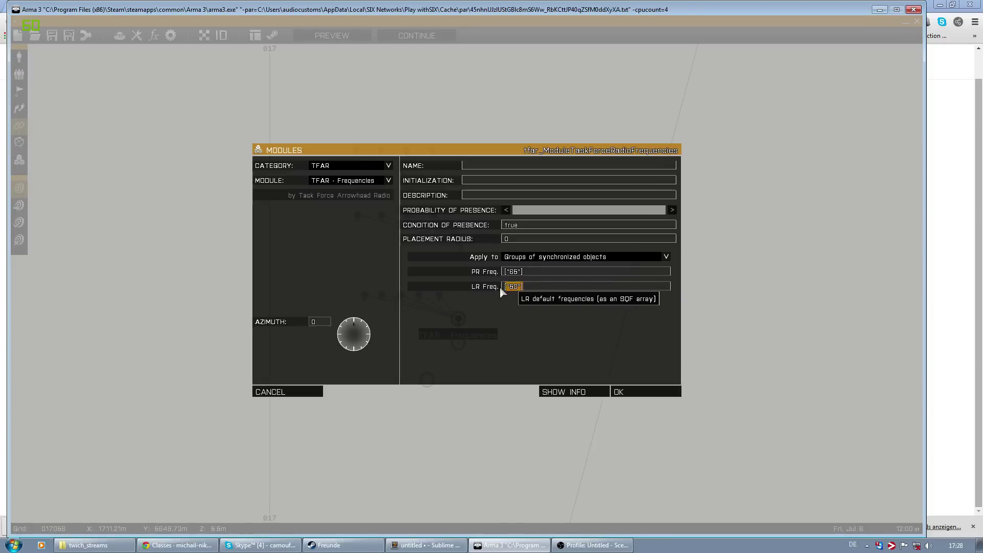
left_click(262, 392)
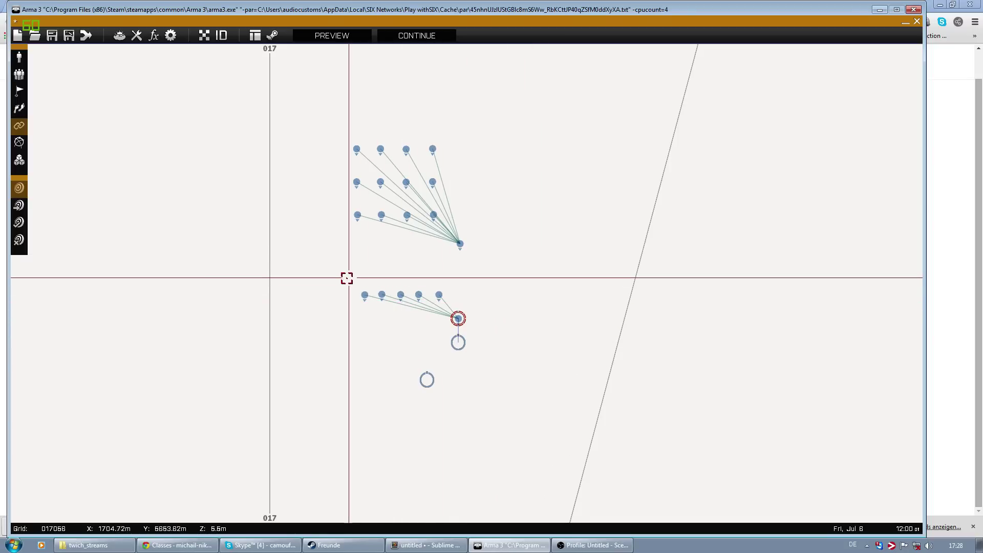
left_click_drag(347, 279, 485, 333)
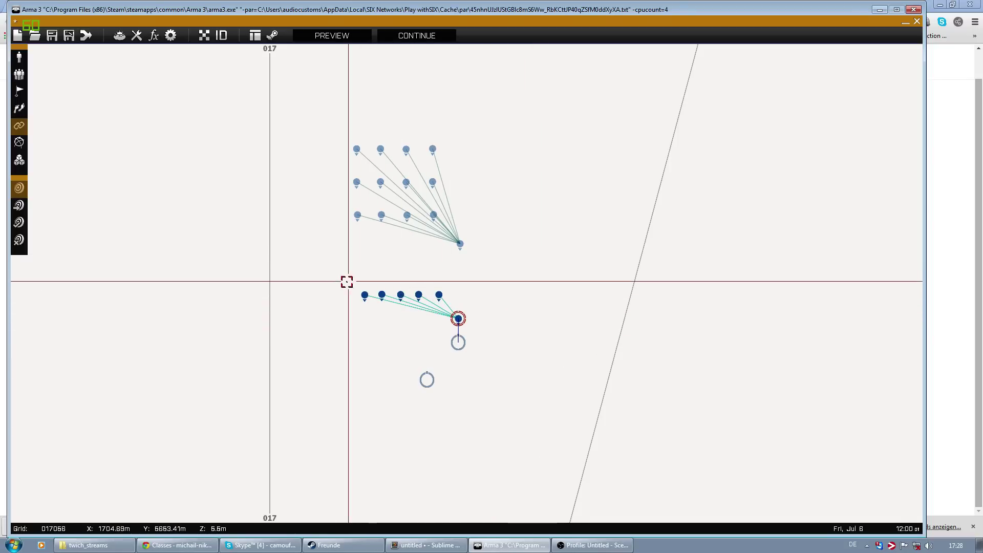
left_click_drag(332, 277, 483, 329)
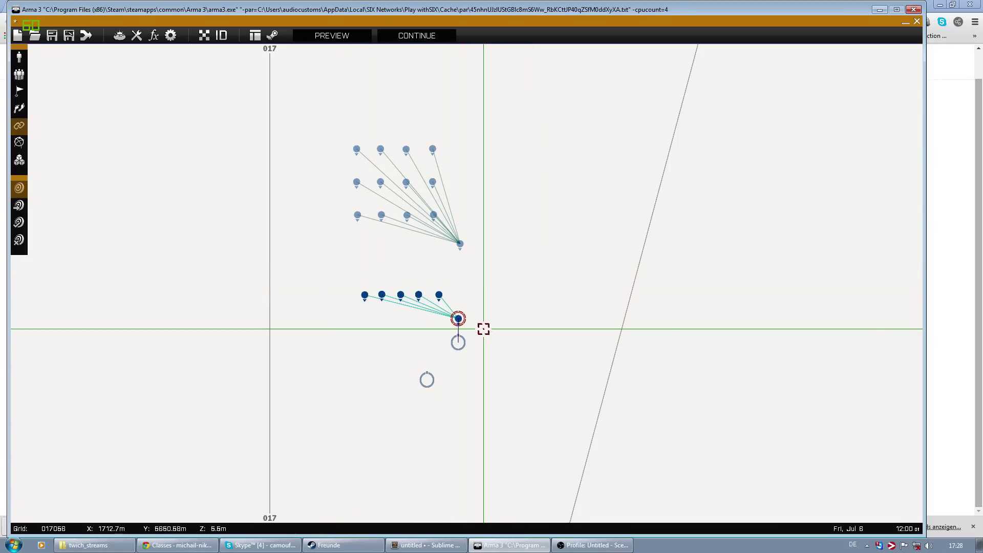
left_click(458, 317)
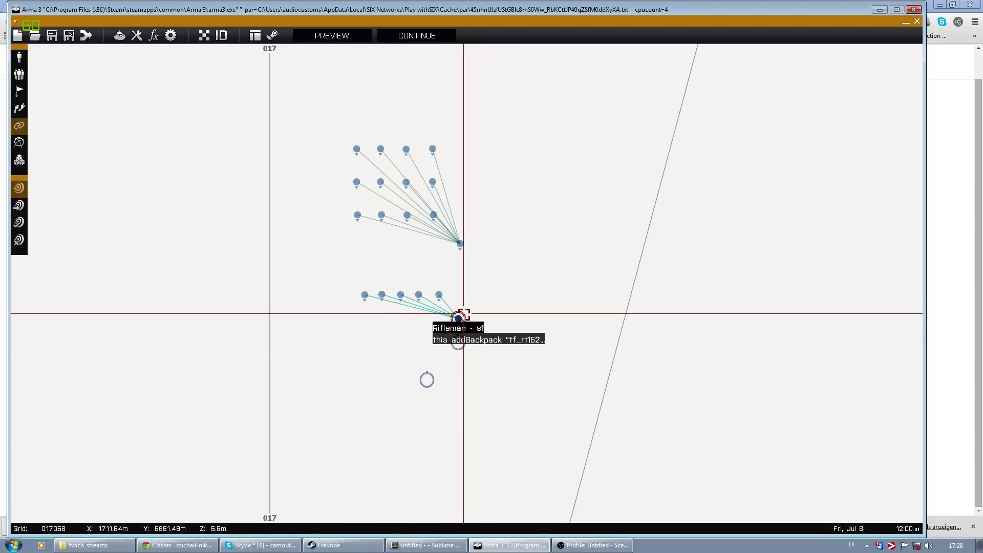
Step: Copy the full TFAR backpack-and-radio init line from platoon leader s1
left_click(459, 242)
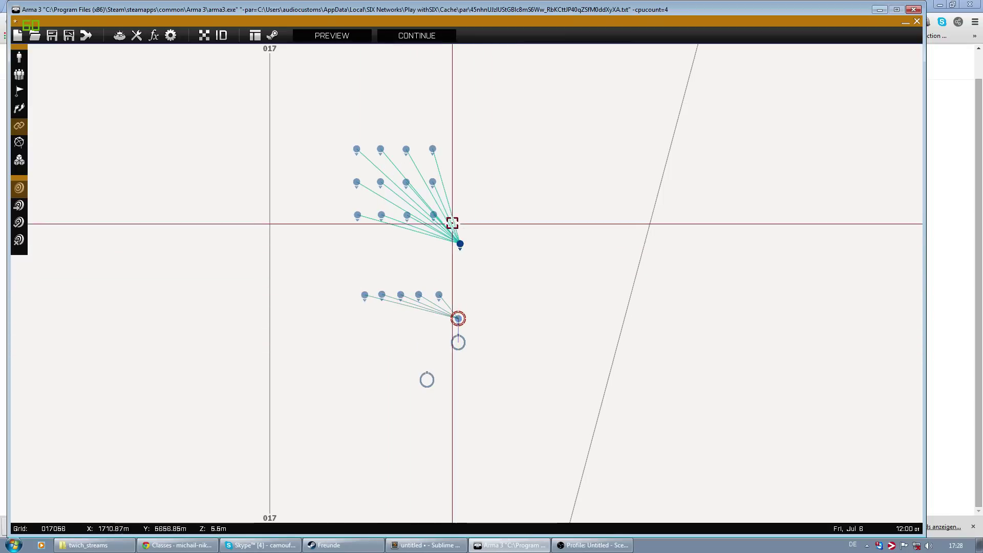
double_click(458, 318)
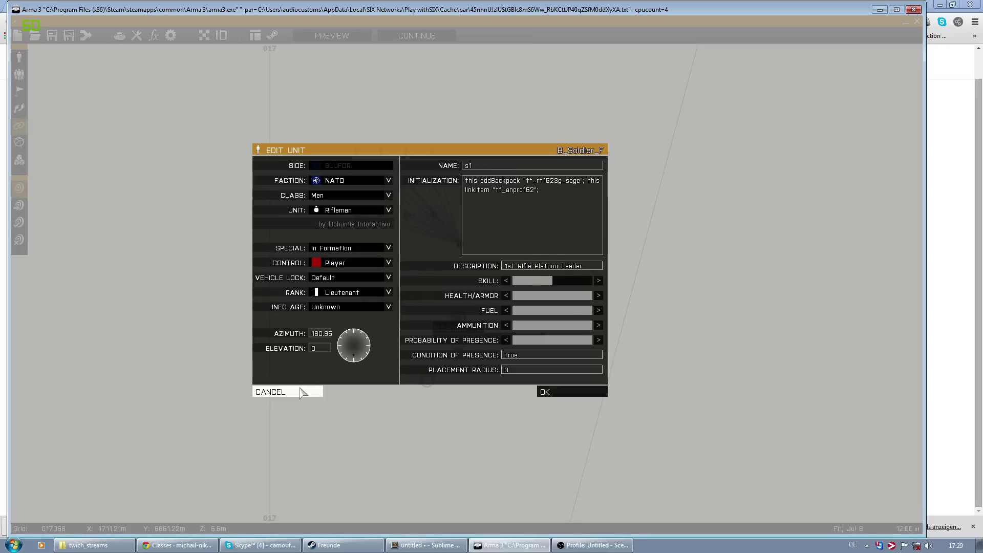
left_click_drag(540, 192, 443, 177)
key("ctrl+c")
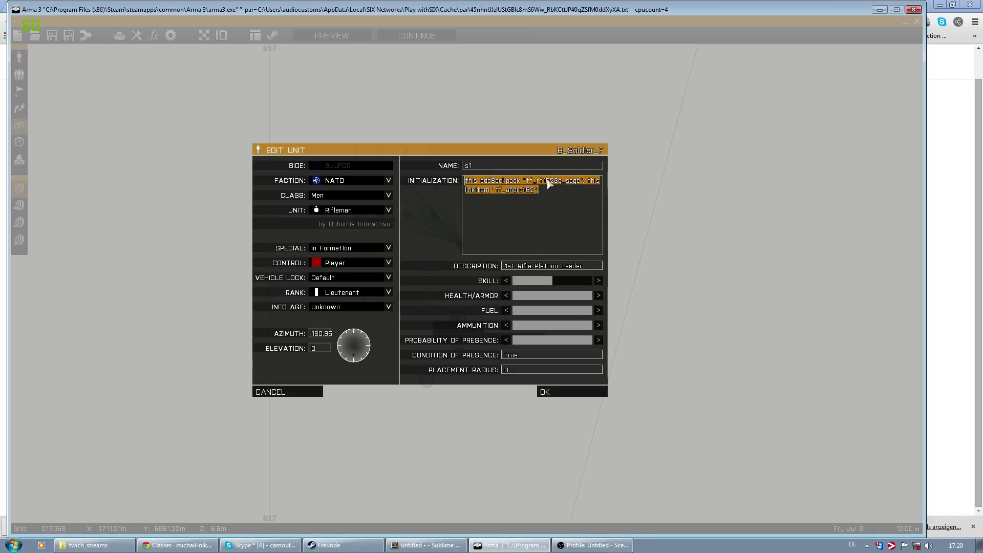
left_click(575, 393)
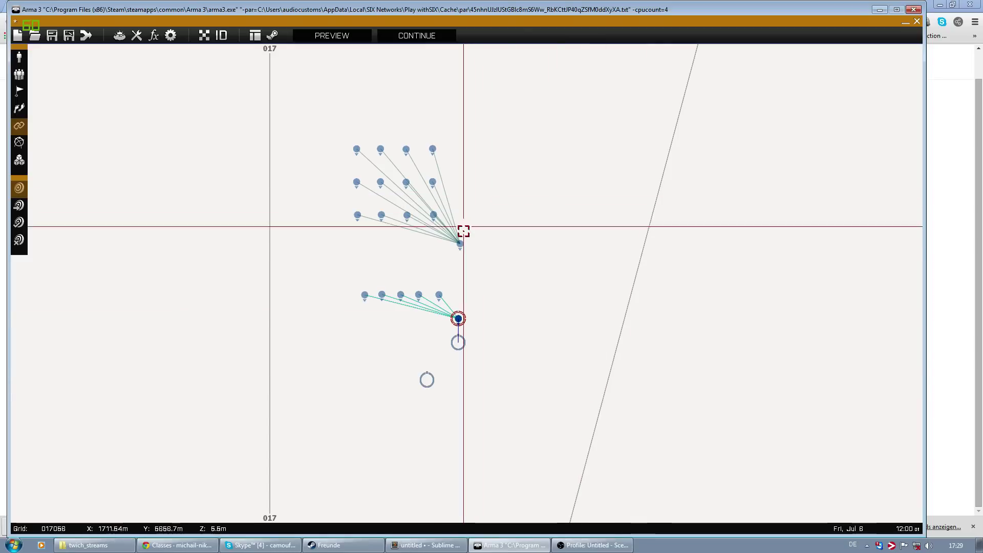
Step: Paste the tf_rt1523g_sage / tf_anprc152 script into s46's initialization and confirm
double_click(461, 242)
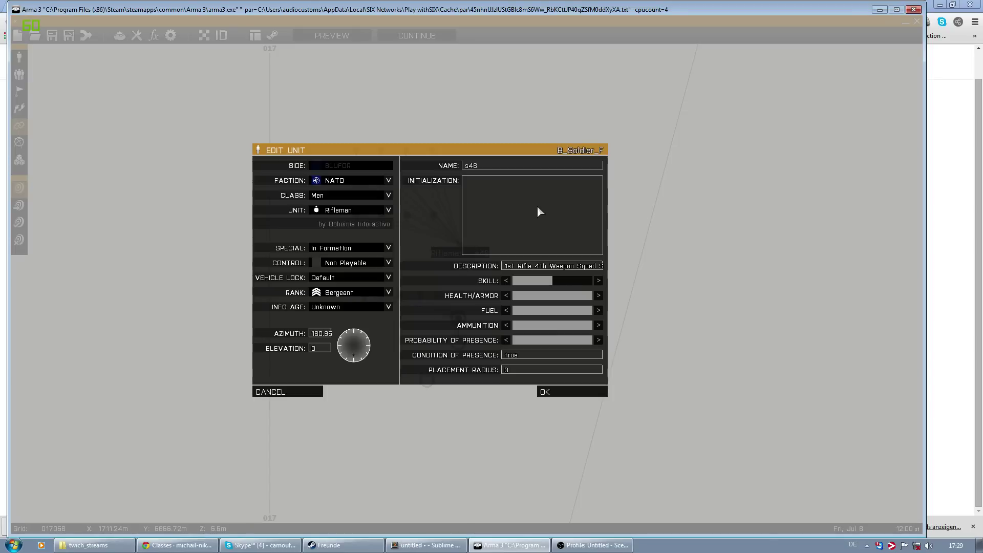
left_click(540, 205)
key("ctrl+v")
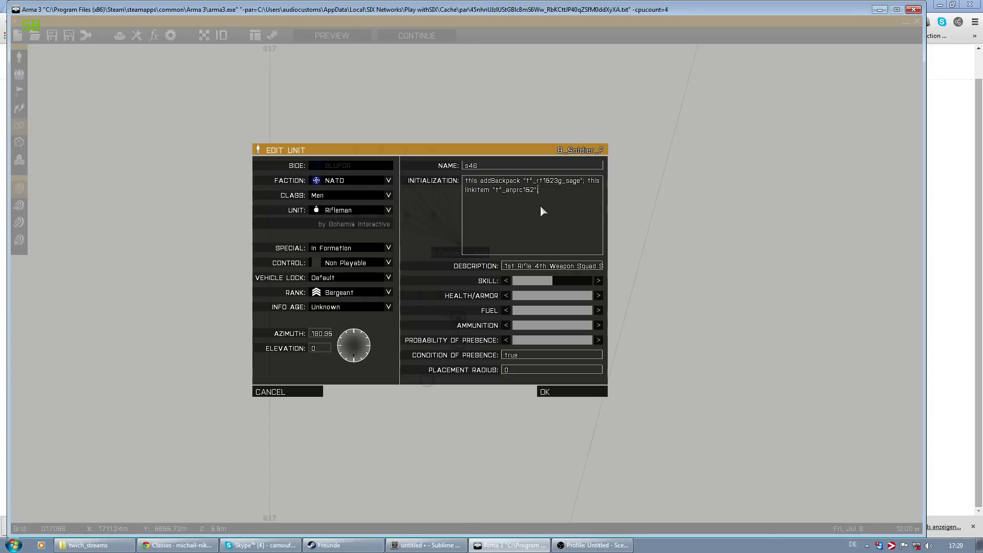
left_click(565, 390)
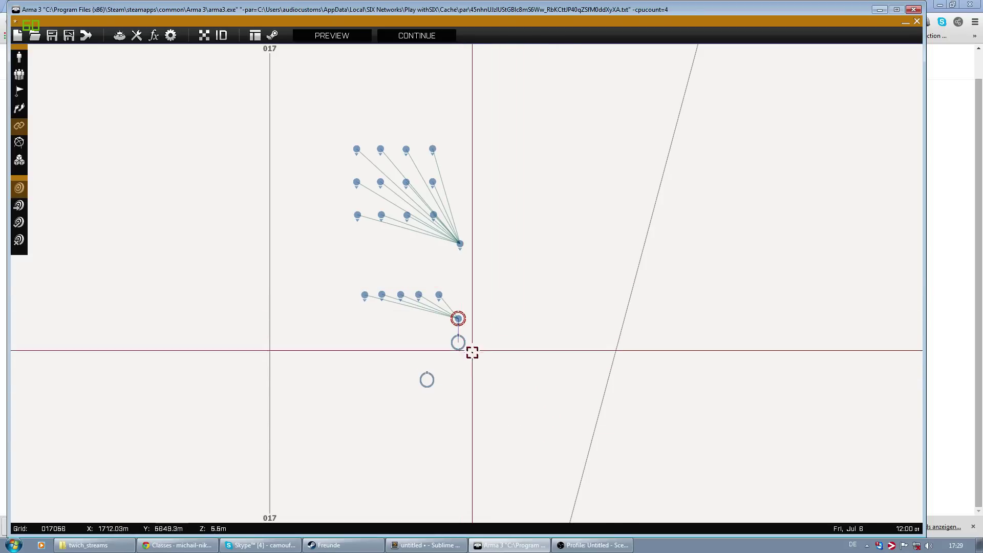
Step: Place a TFAR - Frequencies module just below the upper fireteam's leader
left_click(19, 160)
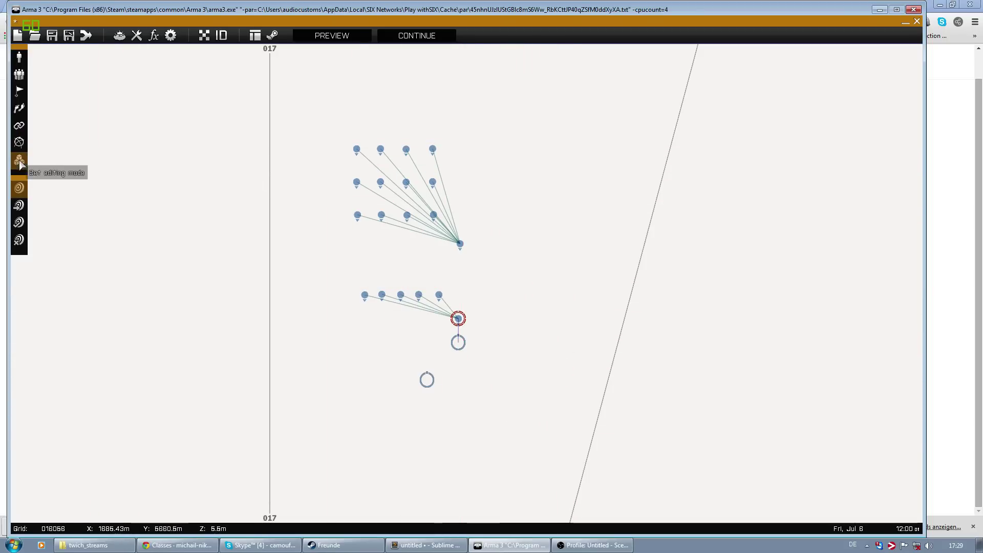
double_click(462, 265)
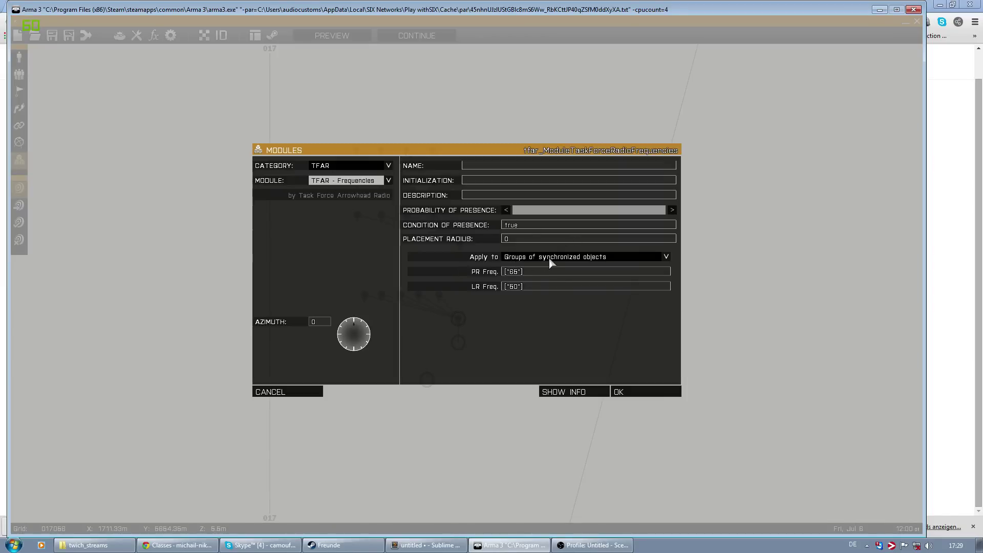
left_click(621, 392)
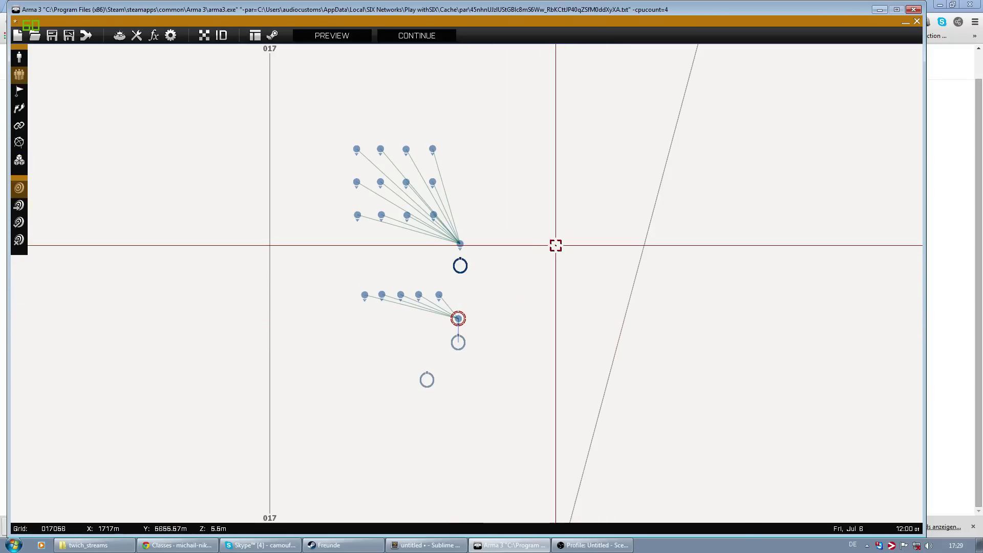
Step: Synchronize the Frequencies module to the upper group's leader
key("F2")
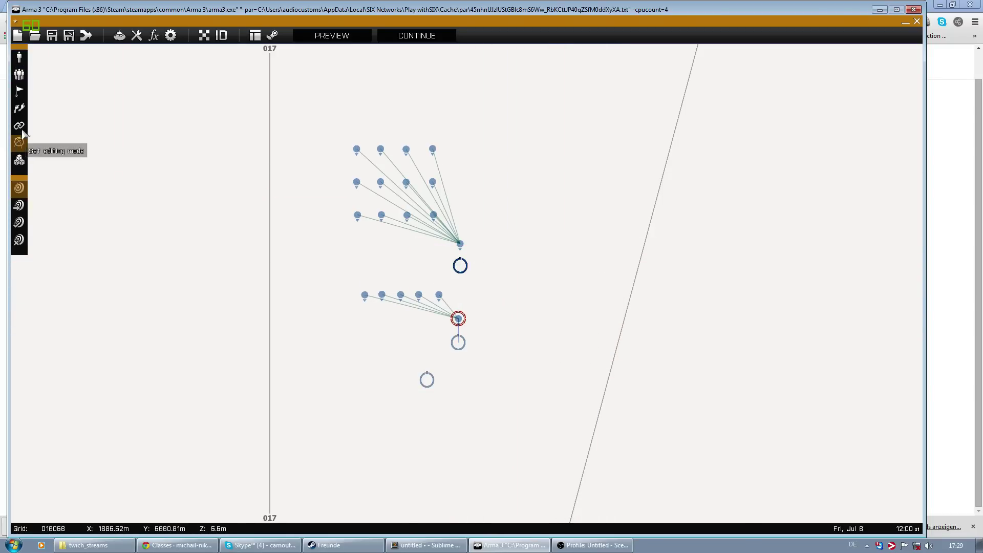
left_click(19, 125)
left_click_drag(460, 265, 460, 245)
Step: Select the upper fireteam and review the module's PR Freq 65 and LR Freq 60 unchanged
left_click_drag(322, 111, 529, 273)
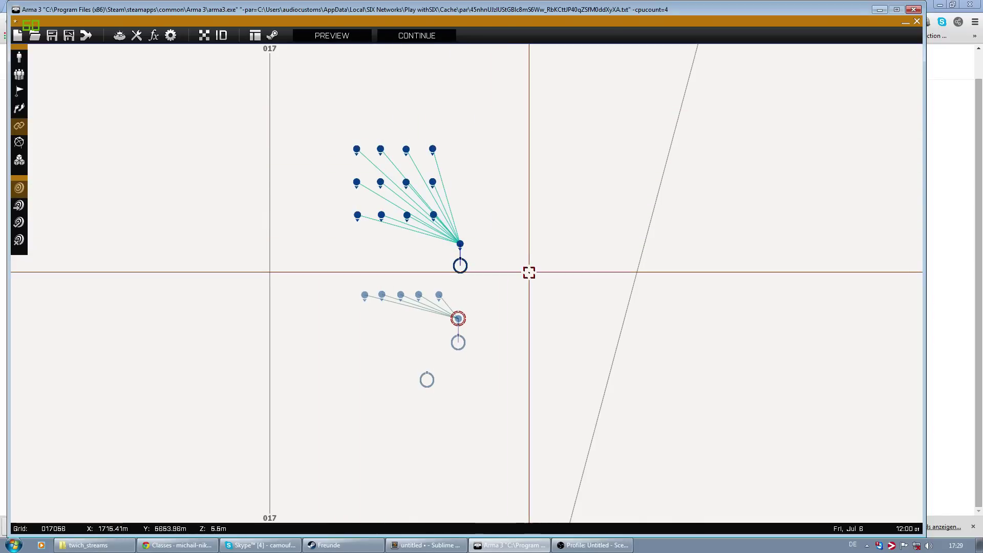
double_click(460, 266)
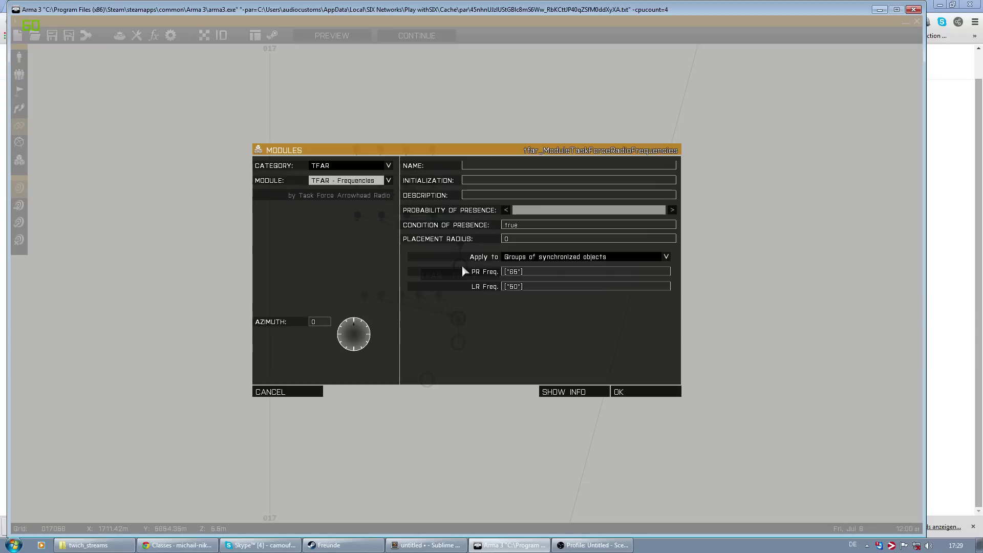
left_click(531, 272)
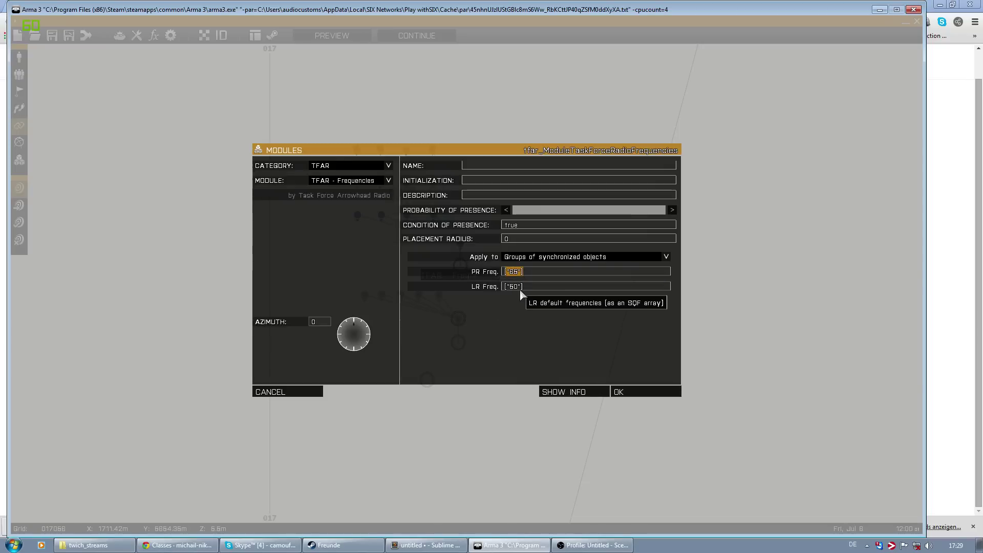
left_click(512, 288)
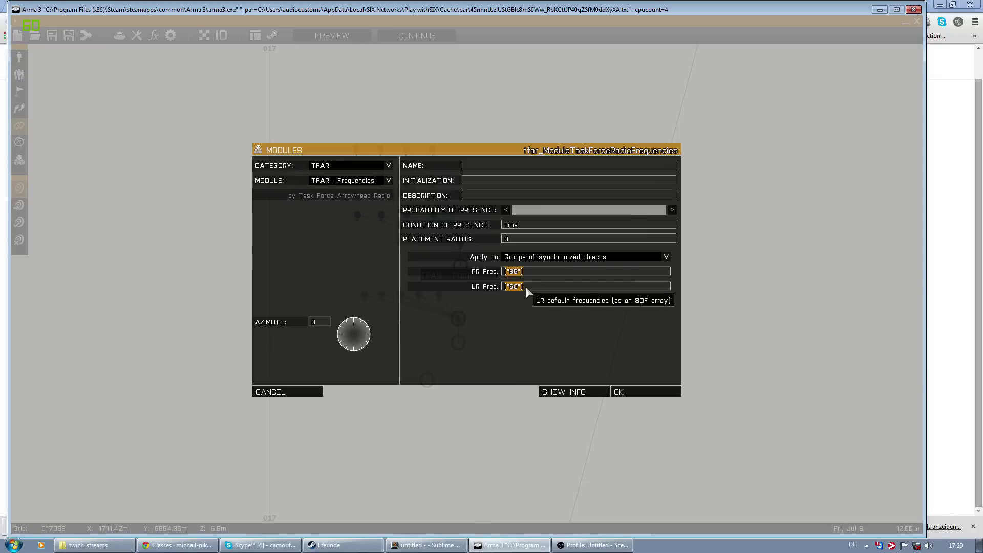
left_click(395, 354)
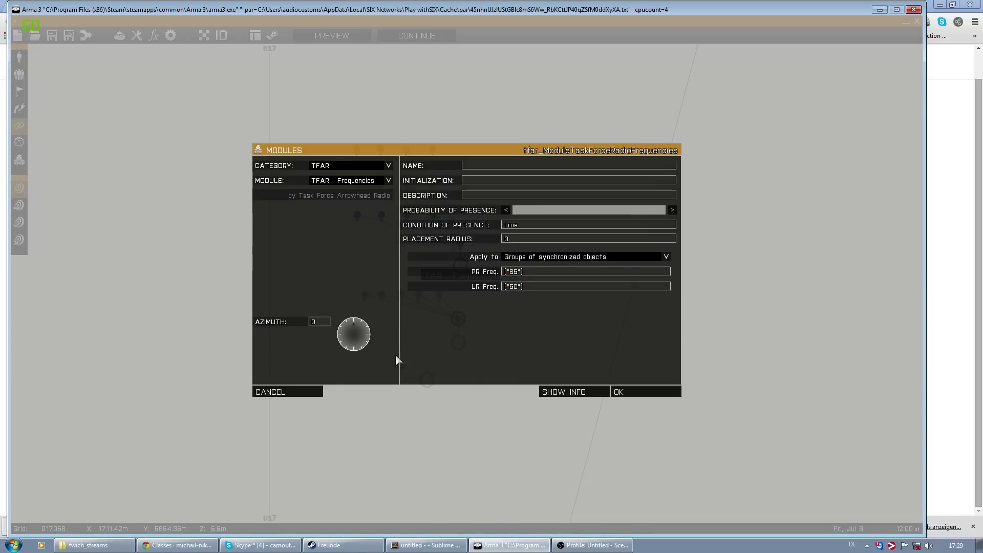
left_click(297, 398)
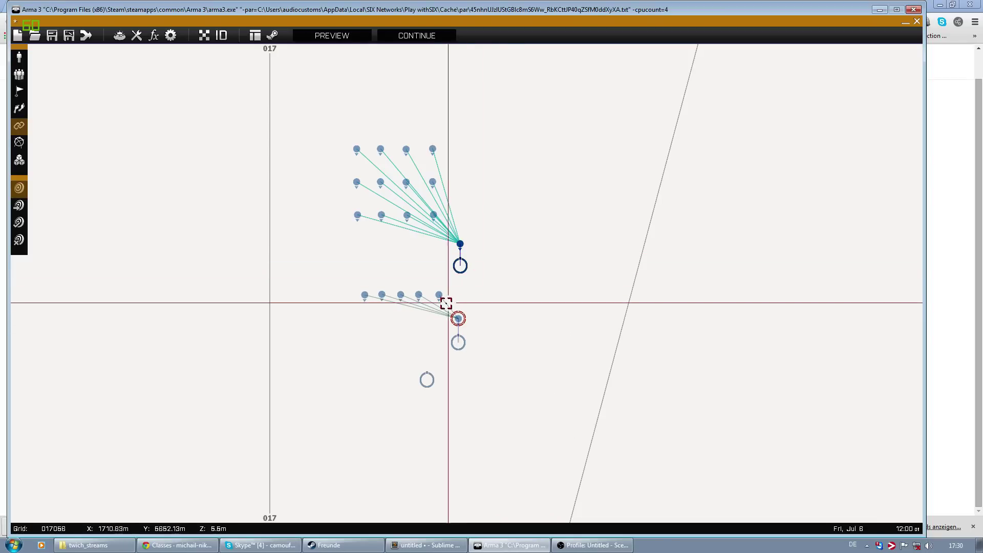
left_click_drag(446, 303, 484, 348)
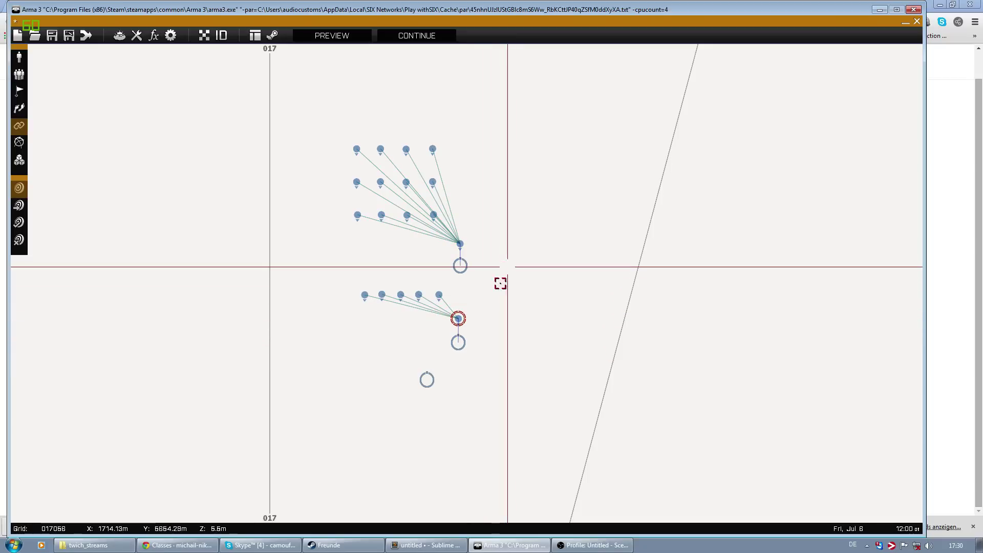
scroll(527, 228, "up", 3)
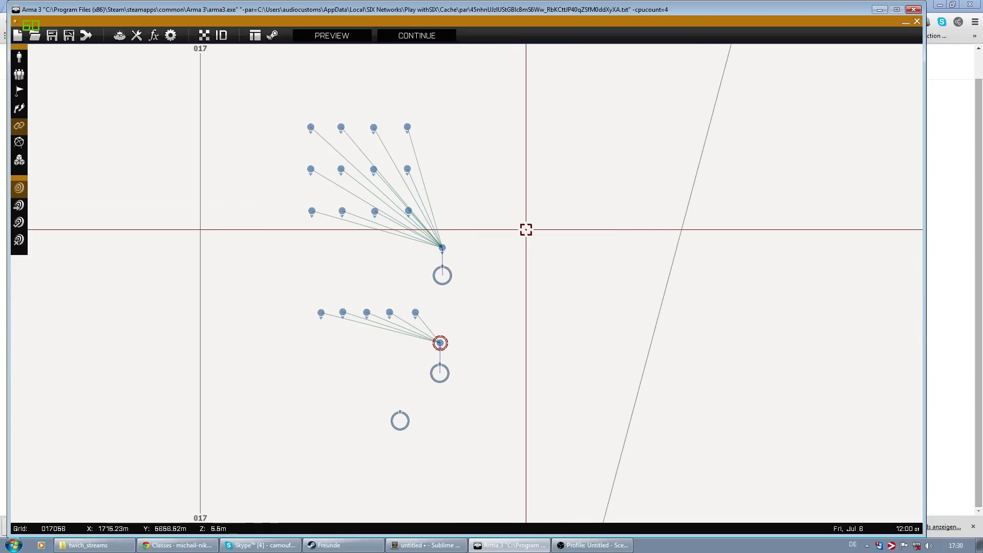
scroll(526, 230, "down", 2)
right_click_drag(525, 229, 585, 261)
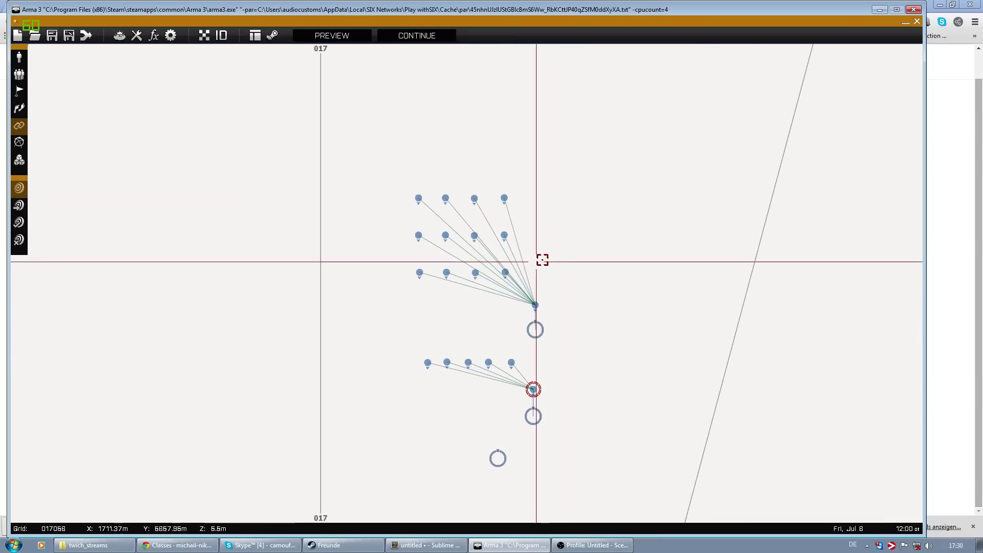
left_click(535, 304)
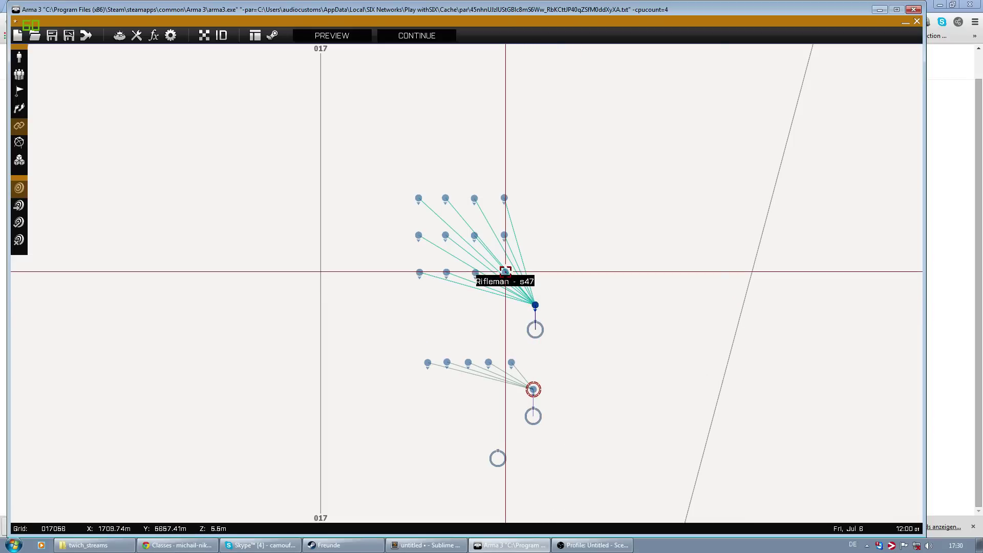
left_click(505, 235)
left_click(505, 199)
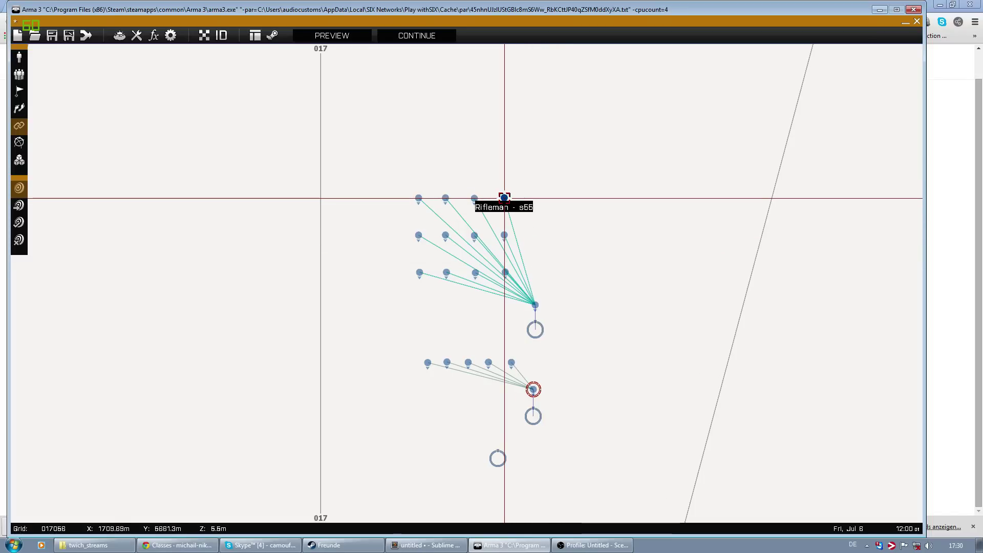
left_click_drag(398, 184, 487, 210)
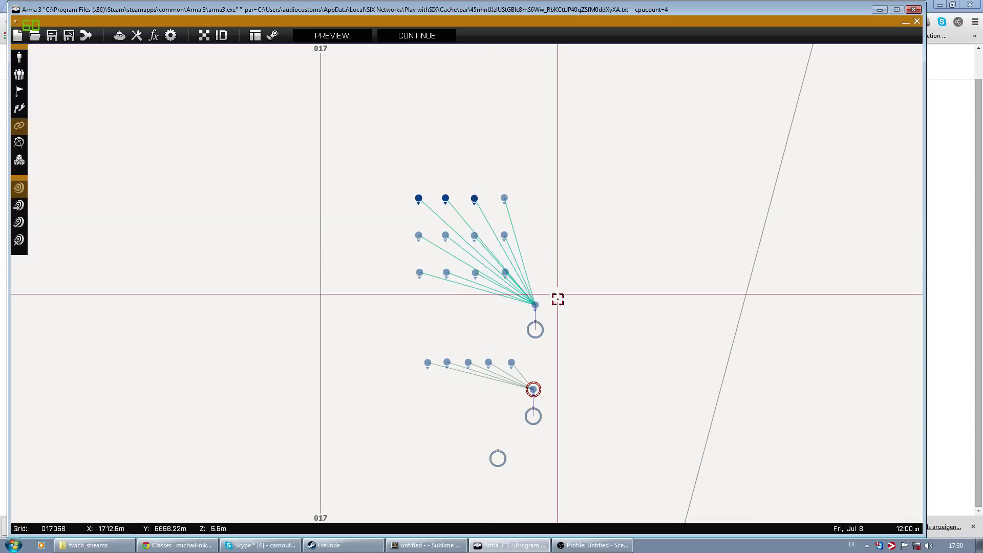
left_click_drag(531, 300, 555, 427)
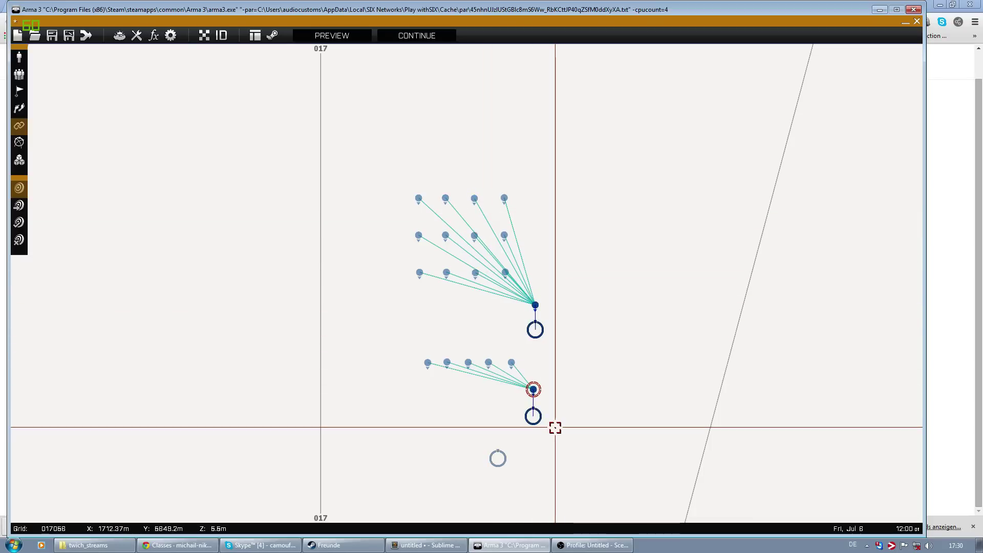
left_click_drag(499, 187, 565, 332)
left_click_drag(398, 178, 614, 227)
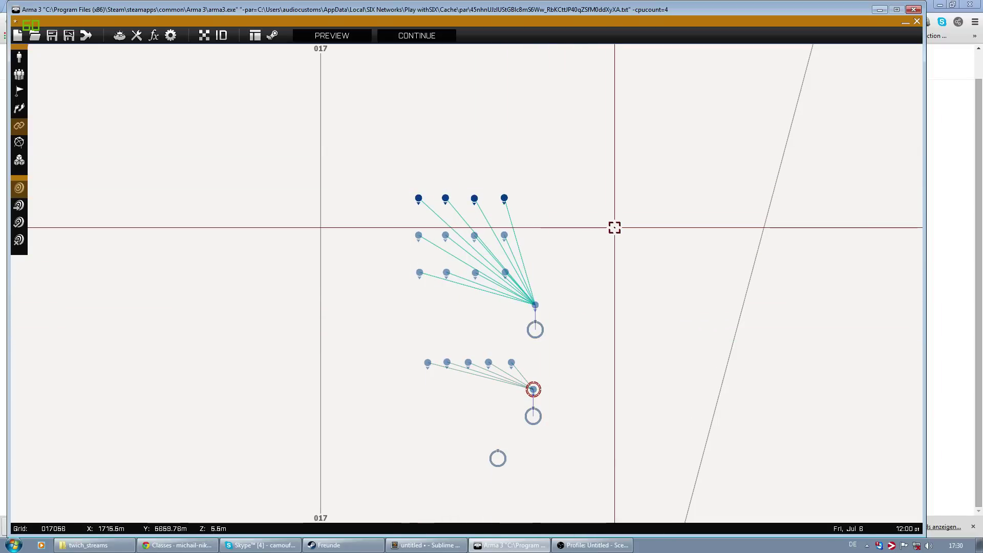
left_click(594, 226)
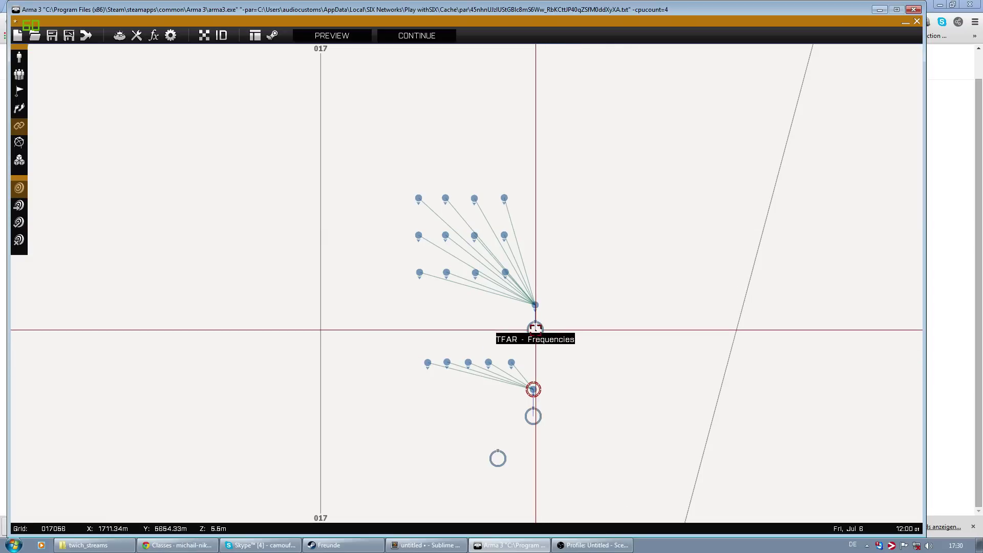
Step: Set the Frequencies module to apply to synchronized objects only
double_click(535, 330)
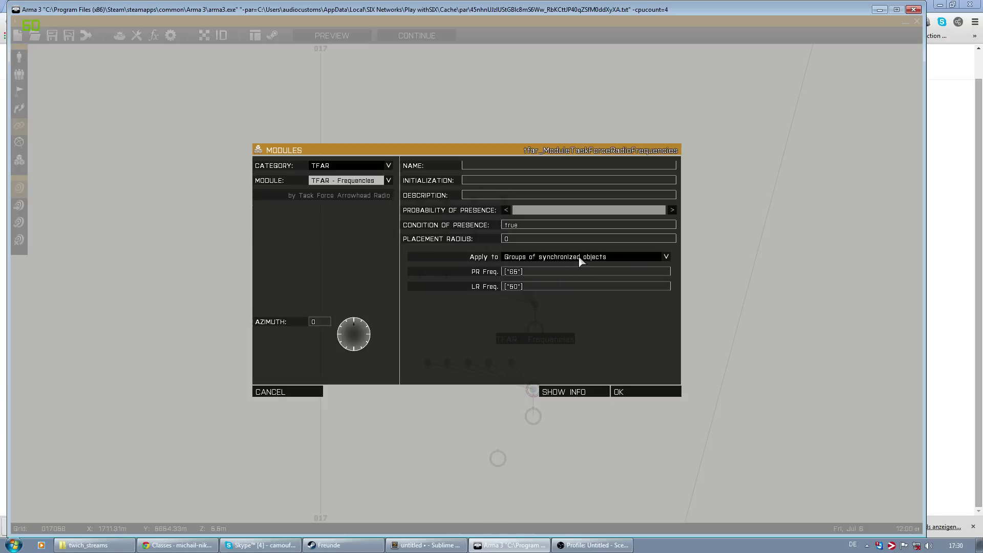
left_click(609, 256)
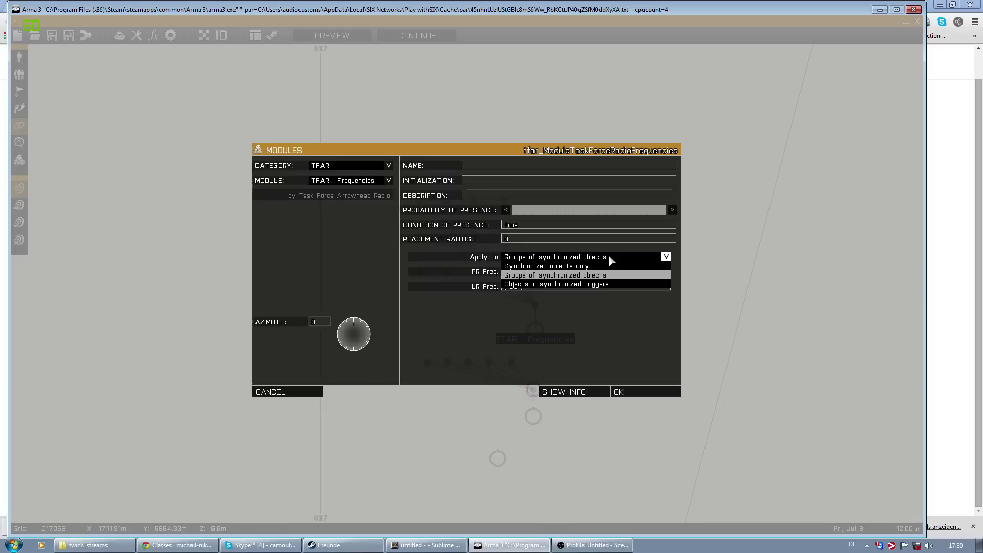
left_click(553, 267)
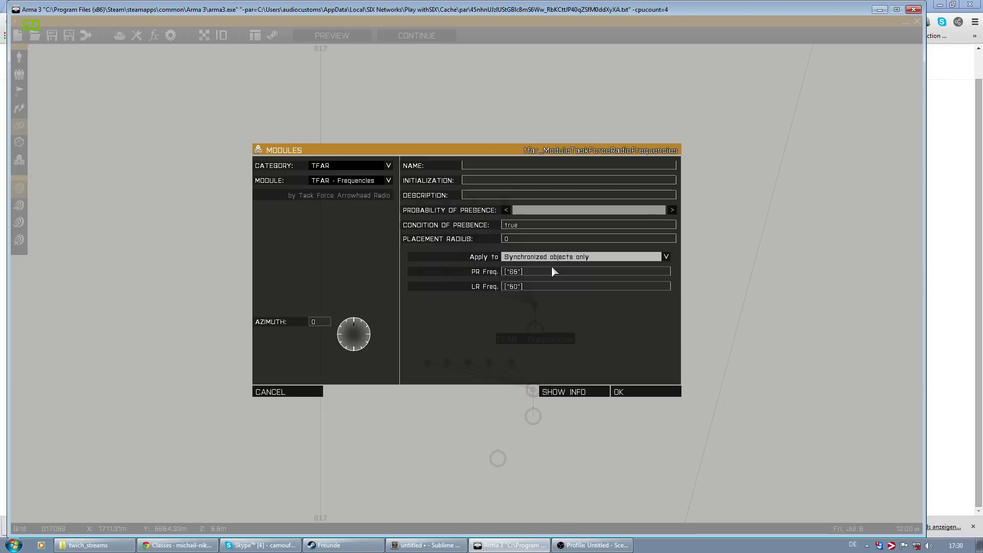
left_click(656, 393)
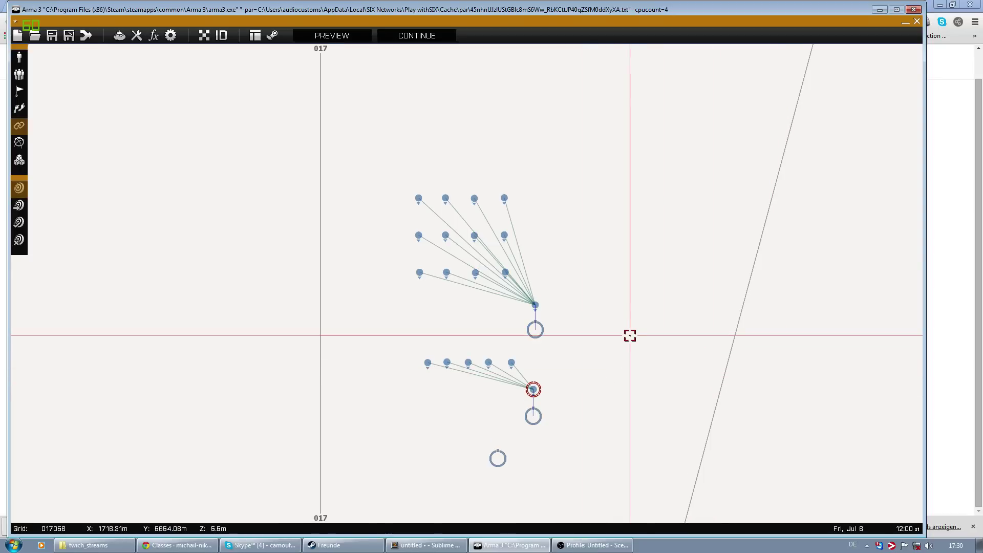
Step: Review the module's LR frequency and unit s46's settings without changes
double_click(535, 328)
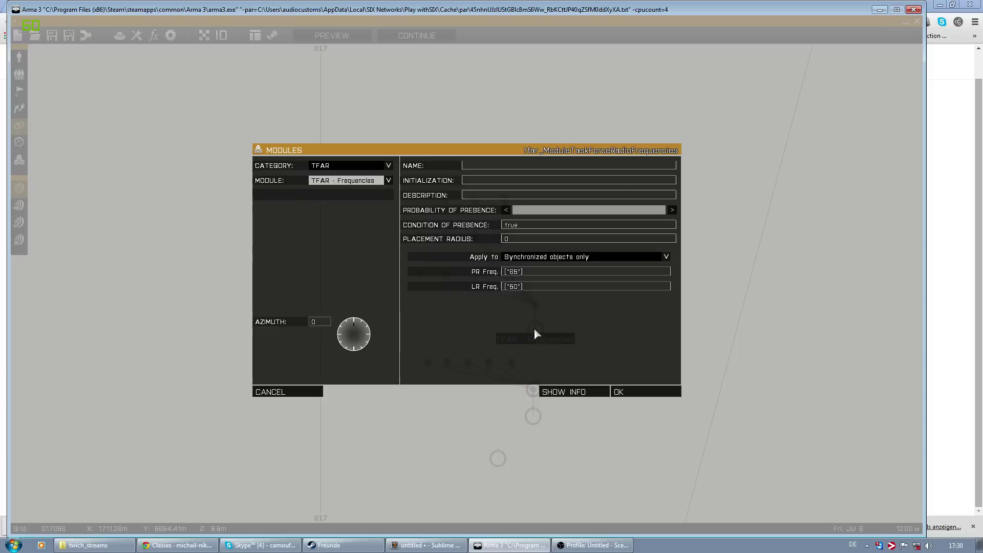
left_click(510, 287)
left_click(619, 392)
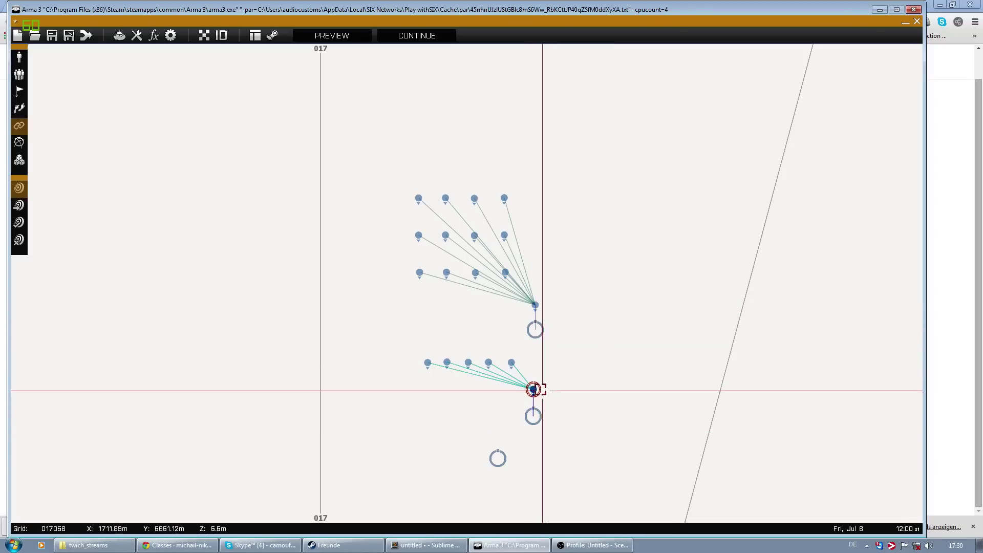
double_click(539, 303)
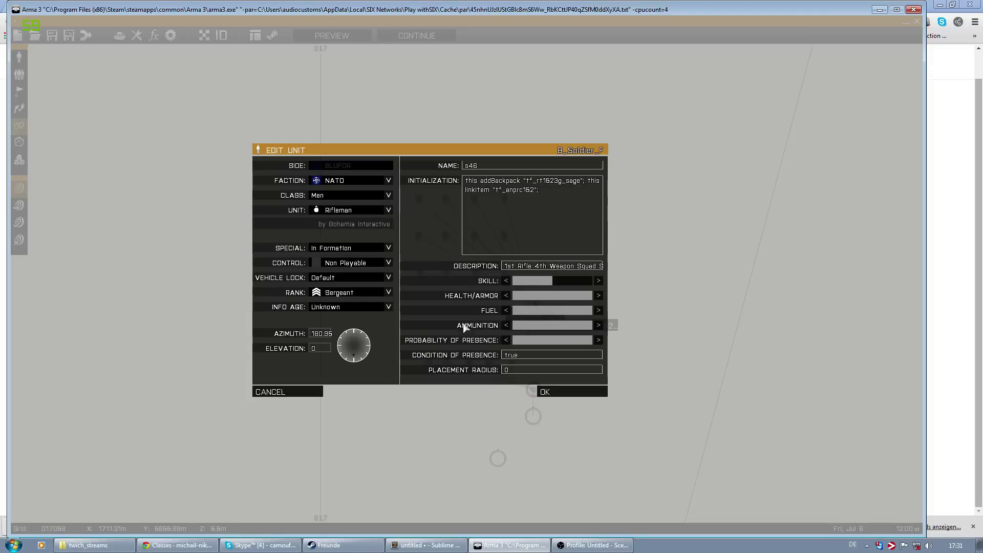
left_click(269, 392)
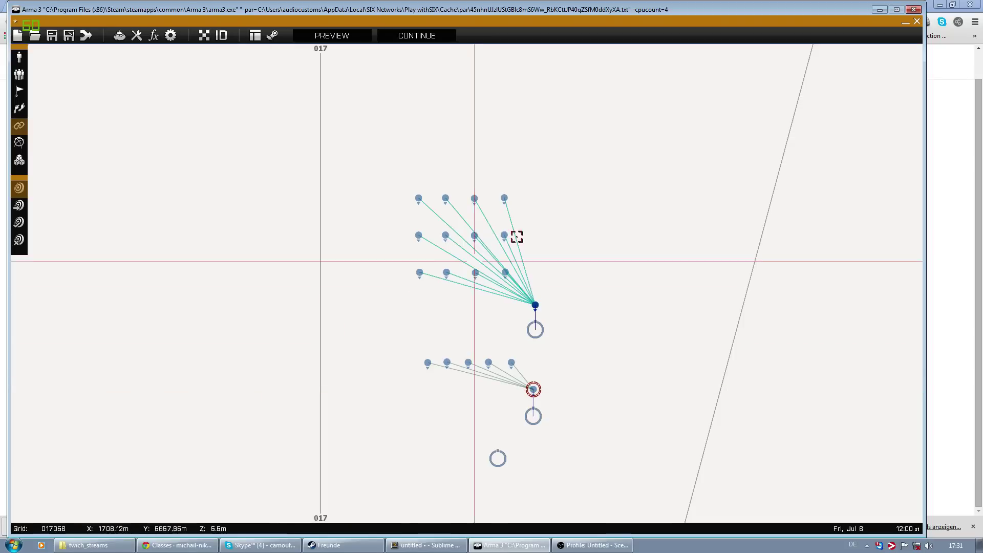
Step: Change the module's PR frequency to 70 and confirm
double_click(535, 328)
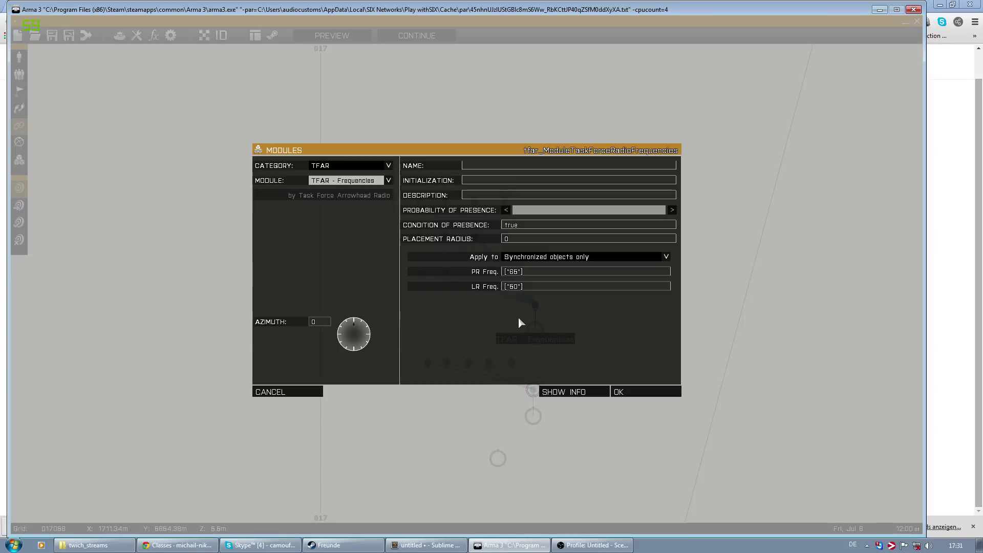
double_click(512, 277)
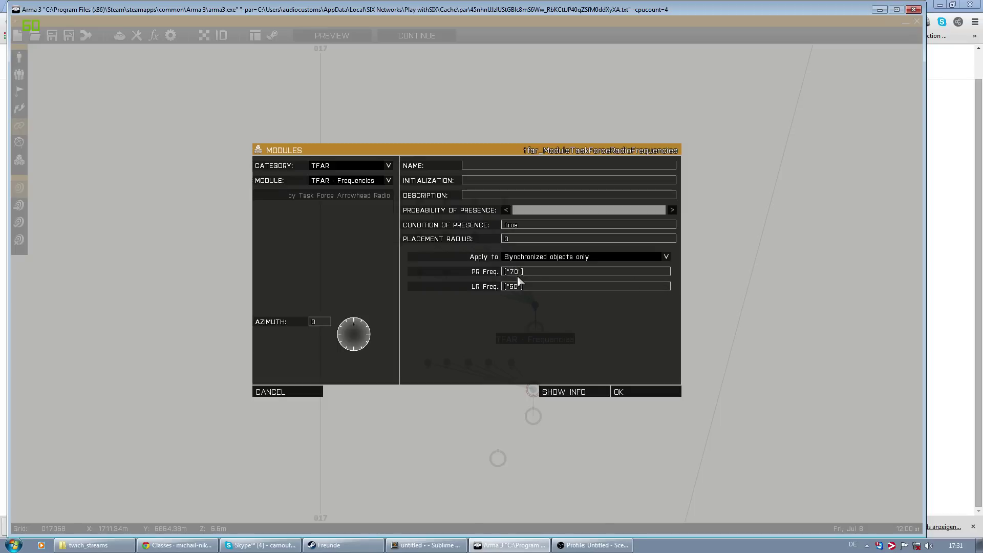
left_click(620, 389)
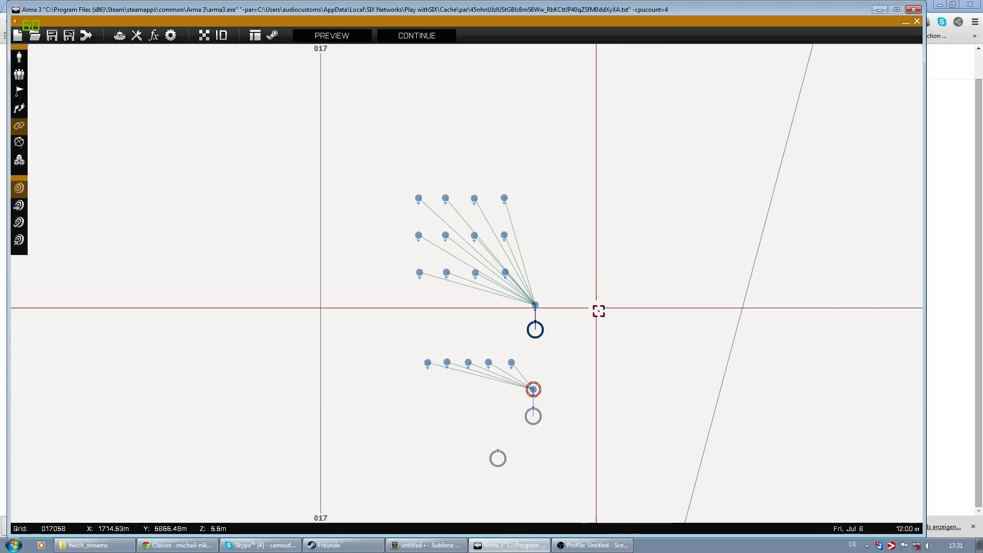
Step: Copy leader s46's radio-backpack initialization script
left_click(535, 305)
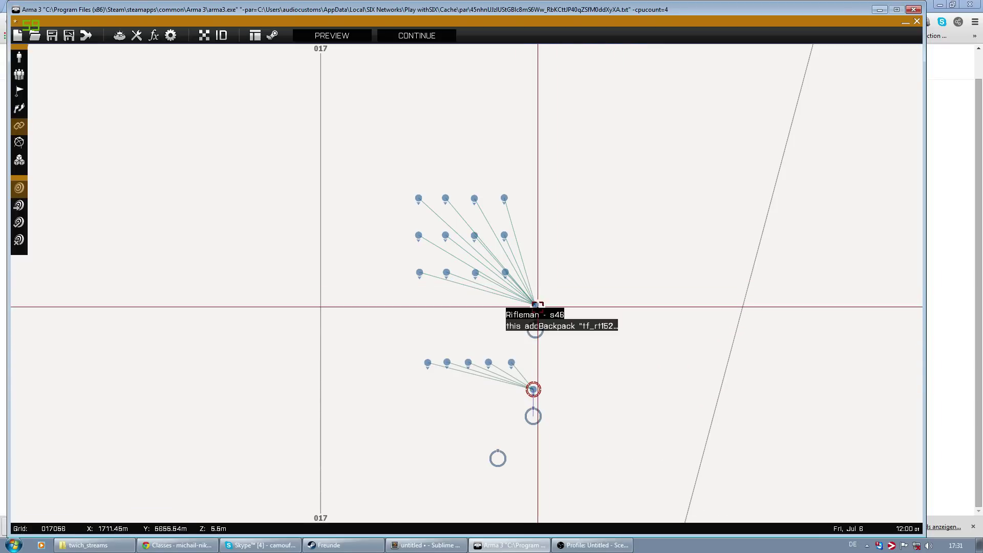
left_click(535, 399)
left_click(533, 389)
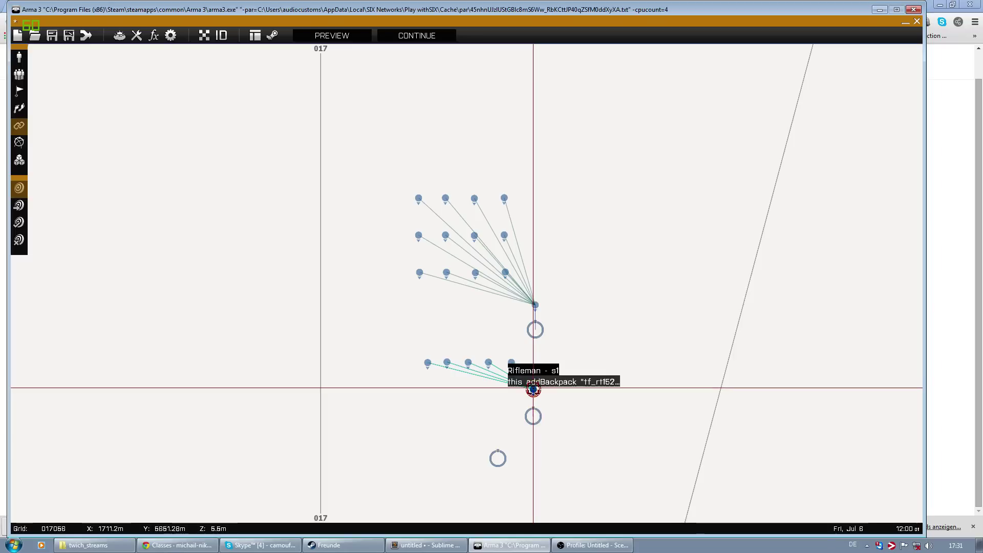
left_click(535, 305)
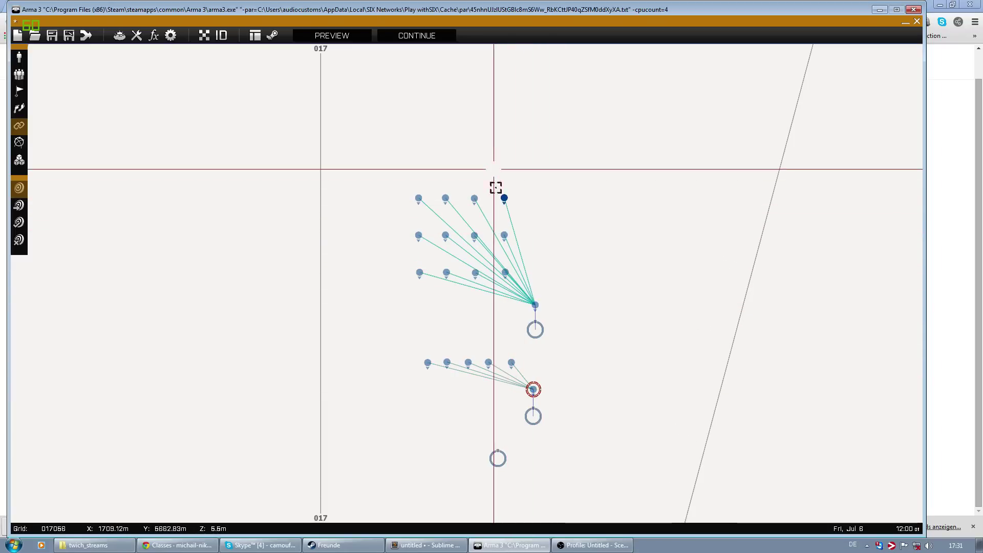
left_click_drag(492, 189, 529, 277)
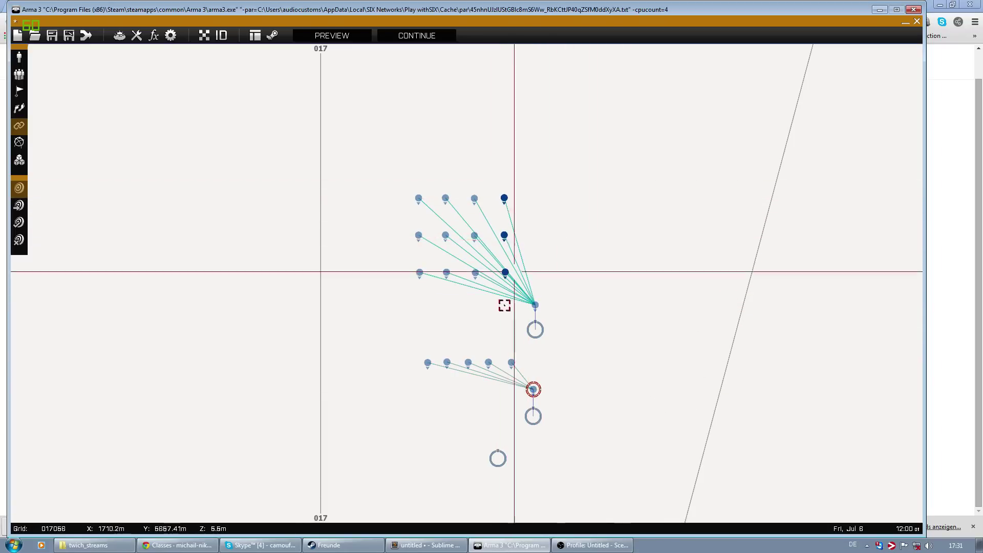
double_click(535, 303)
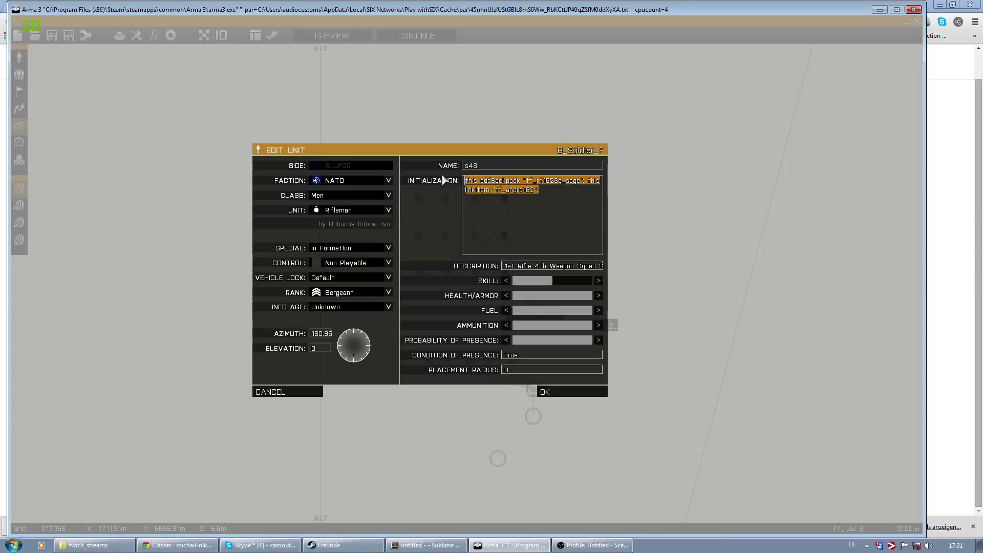
left_click(554, 391)
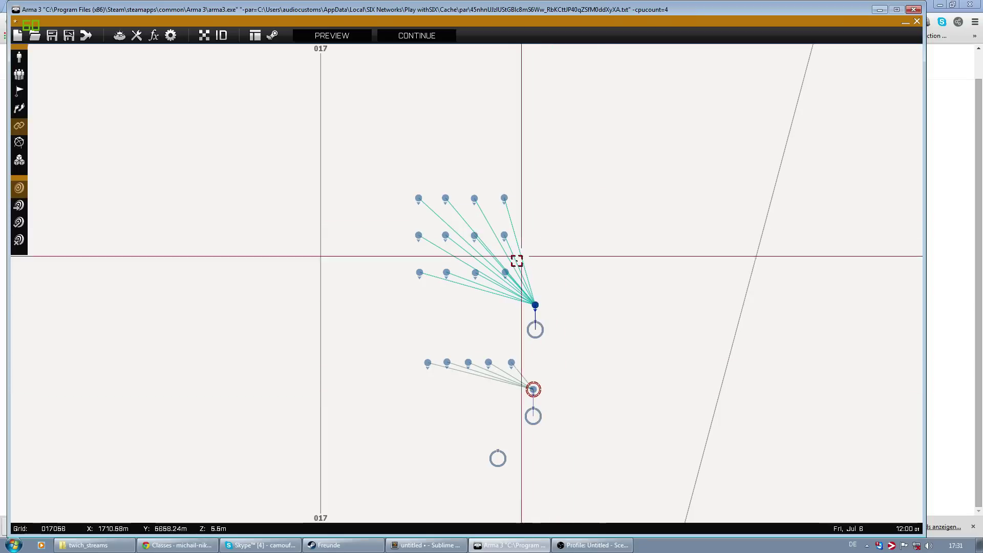
Step: Paste the script into the initializations of riflemen s47, s51 and s55
double_click(507, 272)
left_click(555, 201)
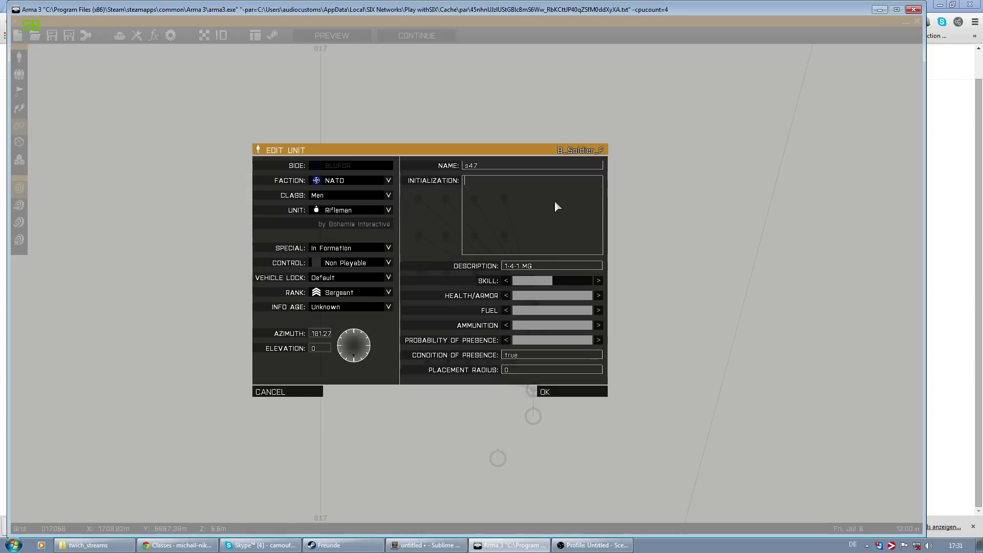
type("this addBackpack \"tf_rt1523g_sage\"; this linkItem \"tf_anprc152\";")
key("Return")
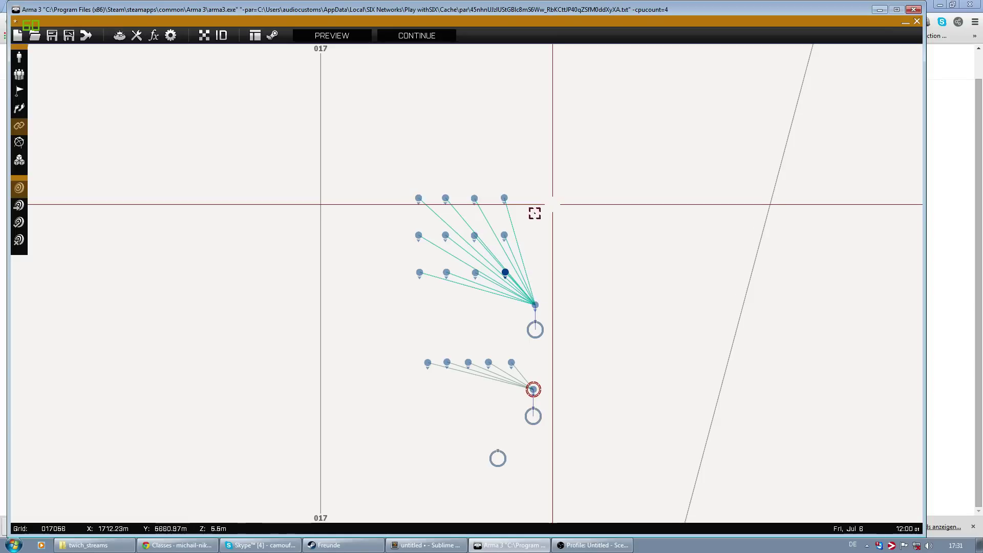
double_click(505, 237)
left_click(528, 206)
key("ctrl+v")
key("Return")
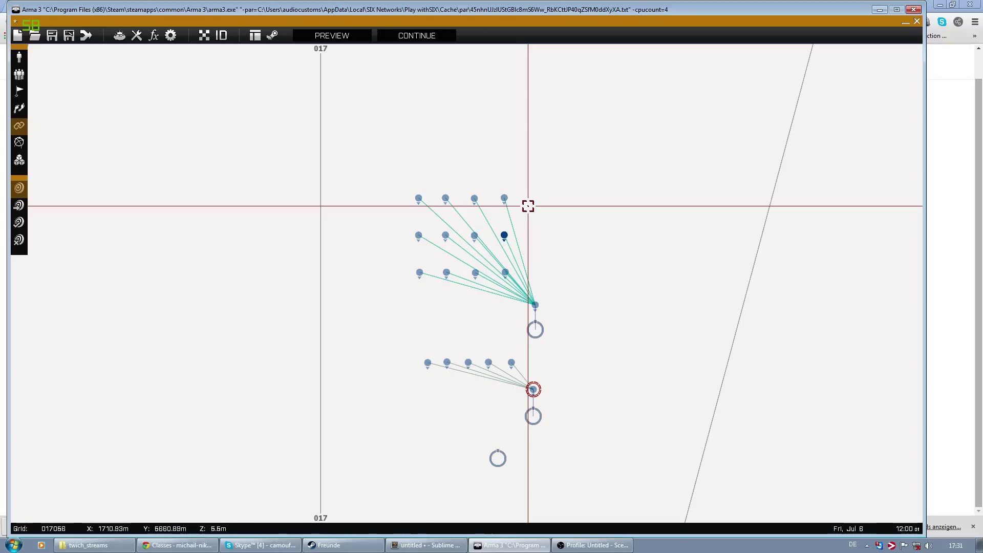
double_click(506, 198)
left_click(518, 197)
key("ctrl+v")
key("Return")
left_click(564, 235)
Step: Place three TFAR - Frequencies modules stacked to the right of the upper group
left_click(19, 160)
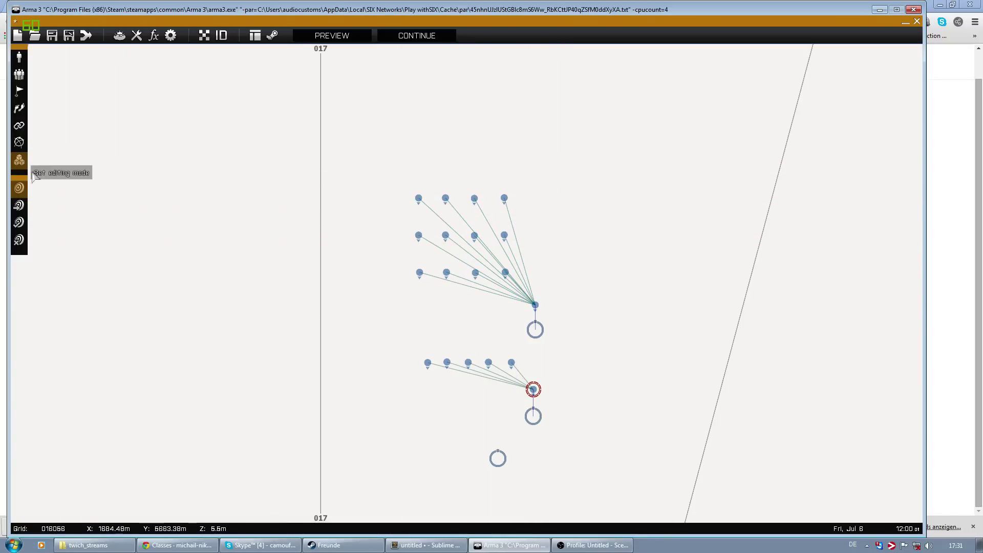
double_click(534, 274)
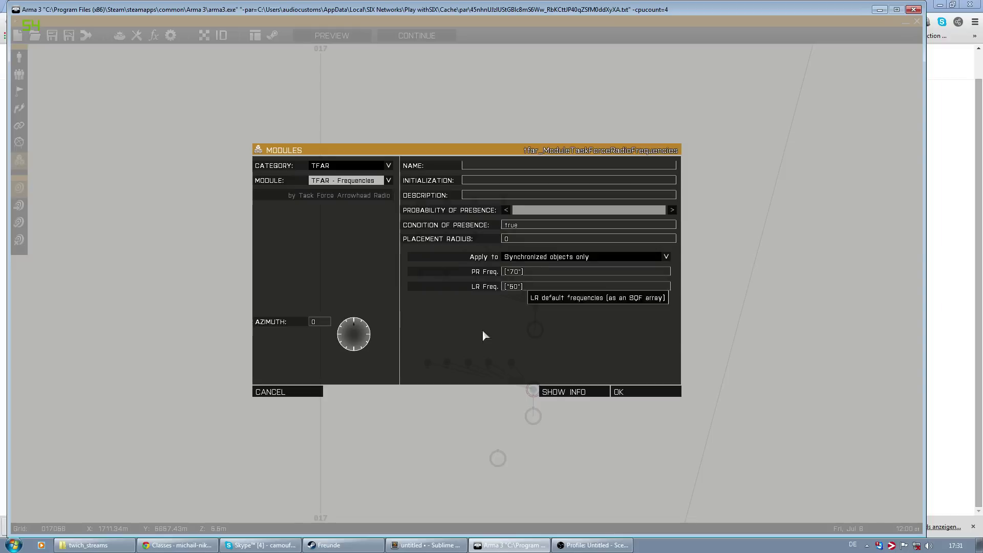
left_click(661, 398)
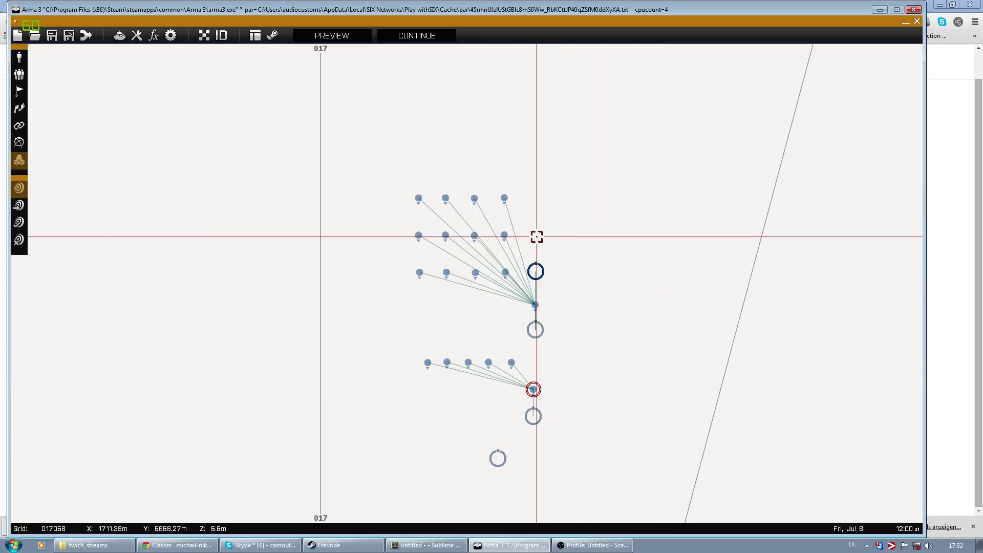
double_click(536, 235)
left_click(637, 393)
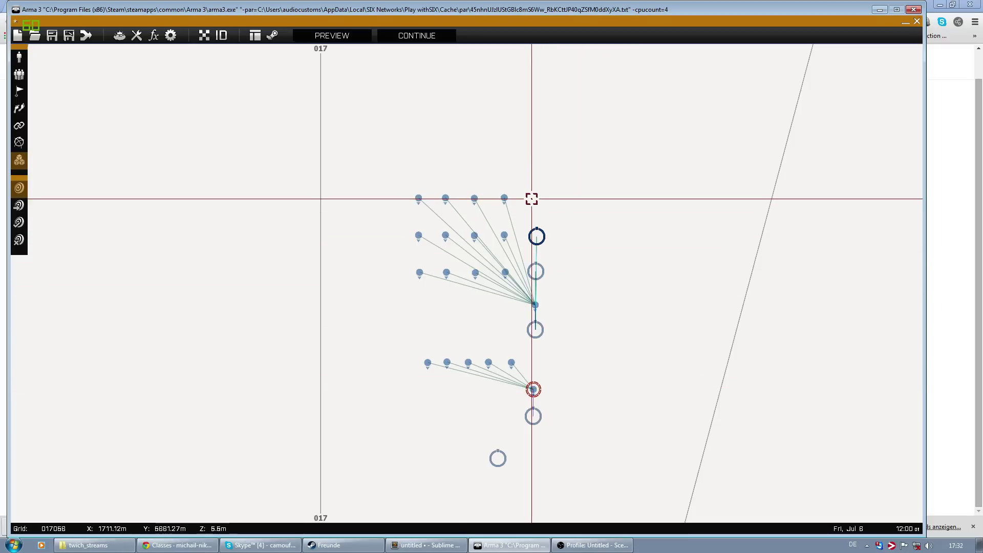
double_click(531, 202)
left_click(628, 393)
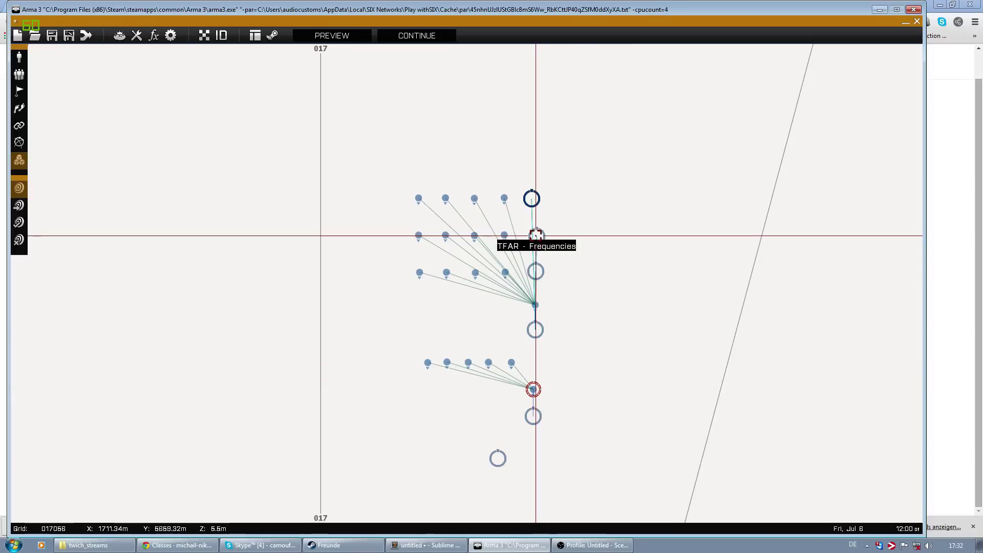
Step: Line the three modules up in a column and select them all
left_click_drag(529, 236, 536, 200)
left_click(536, 271)
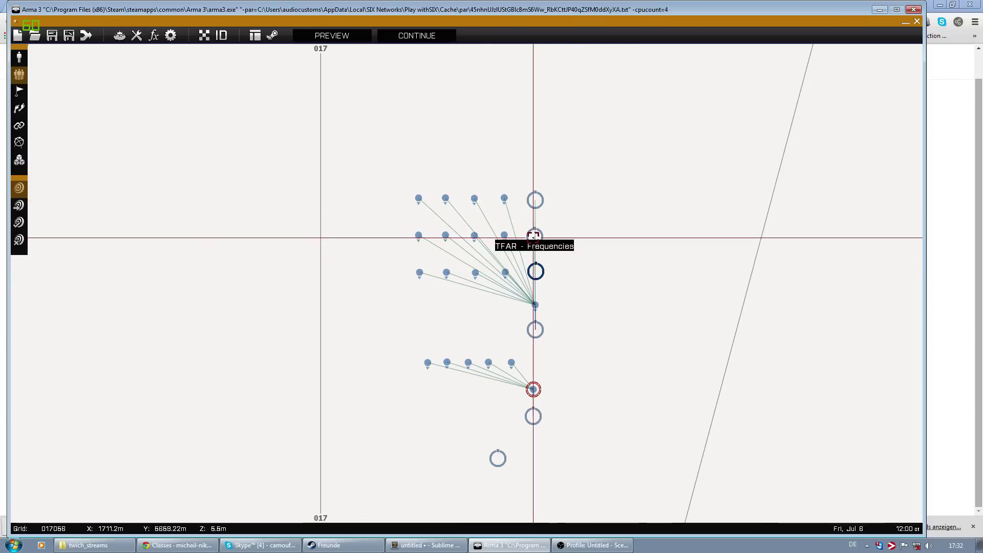
left_click(534, 235)
left_click(535, 199)
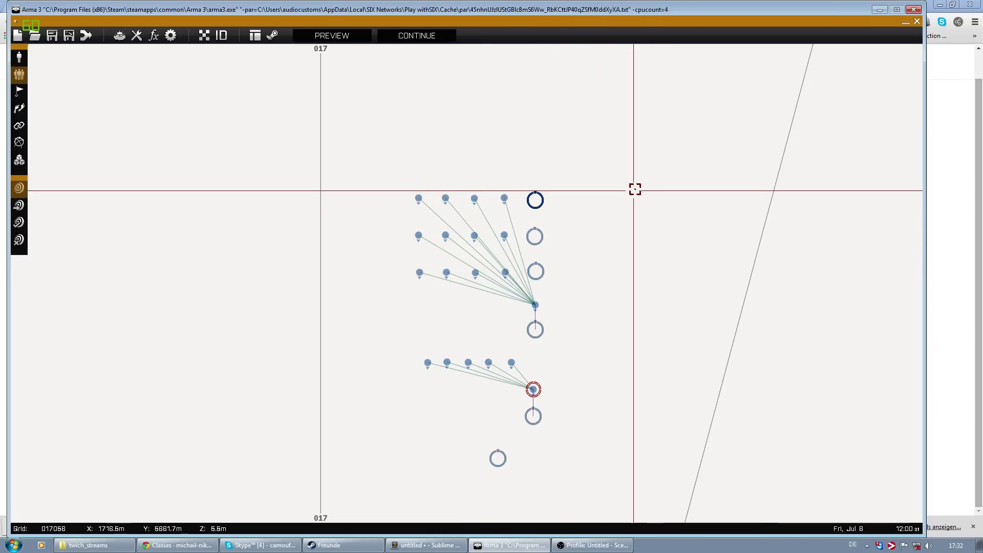
left_click_drag(520, 175, 555, 272)
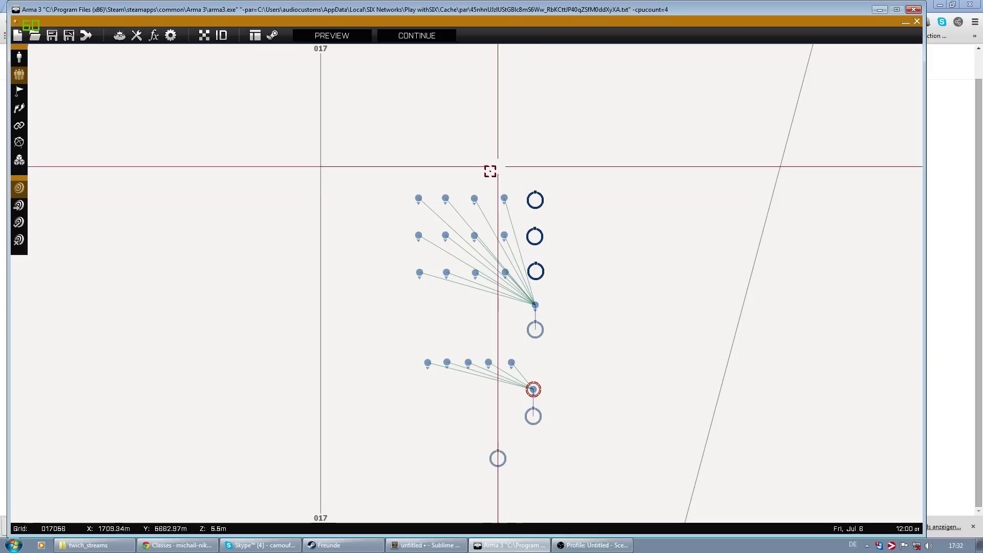
Step: Synchronize rifleman s51 and the third-row rifleman to their neighbouring modules
left_click(20, 127)
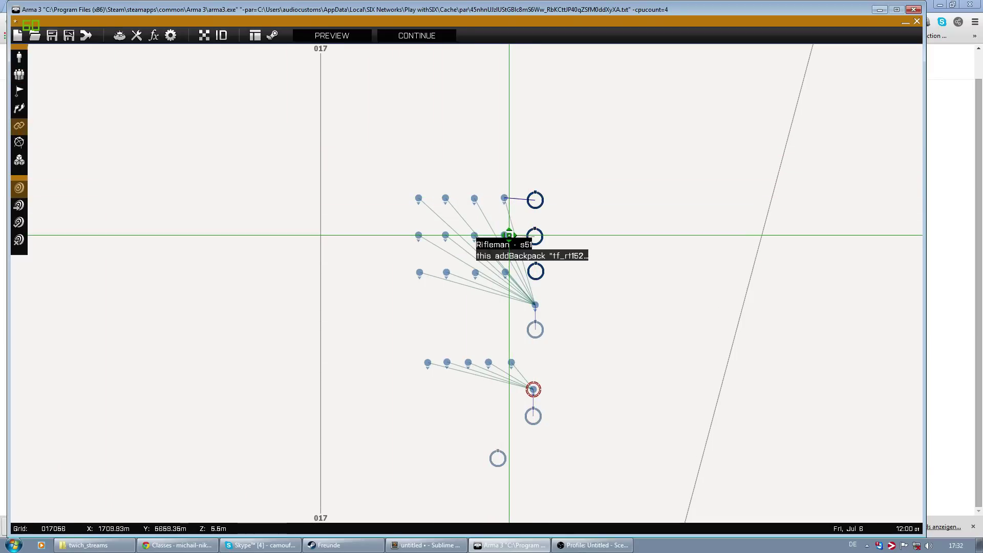
left_click_drag(507, 235, 534, 236)
left_click_drag(510, 270, 536, 271)
Step: Check the top module's settings (PR Freq 70, LR Freq 60), then select the right-column riflemen
double_click(535, 204)
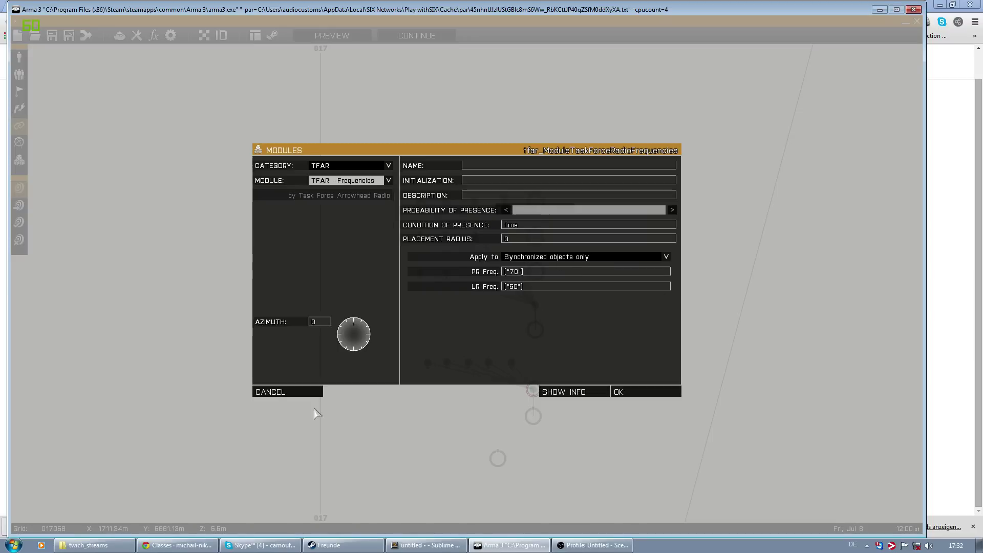
left_click(290, 392)
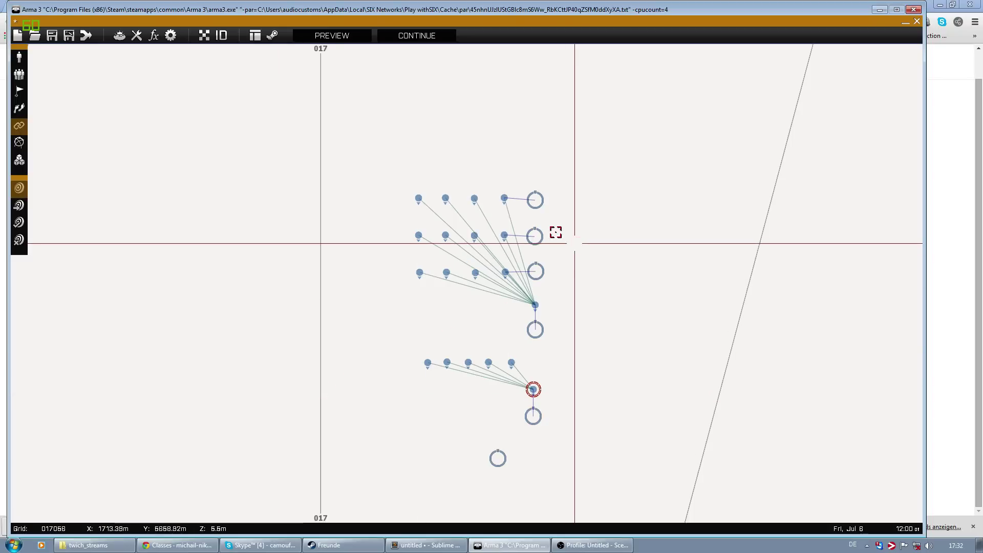
left_click_drag(494, 183, 515, 297)
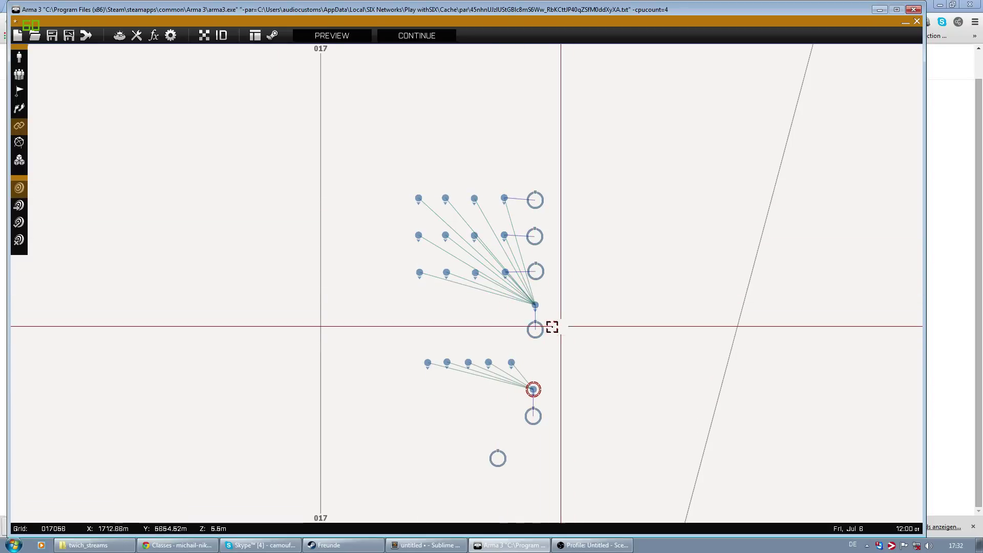
left_click(535, 328)
Step: Edit the first Frequencies module's PR Freq, then paste LR Freq 70 into the next module
double_click(535, 330)
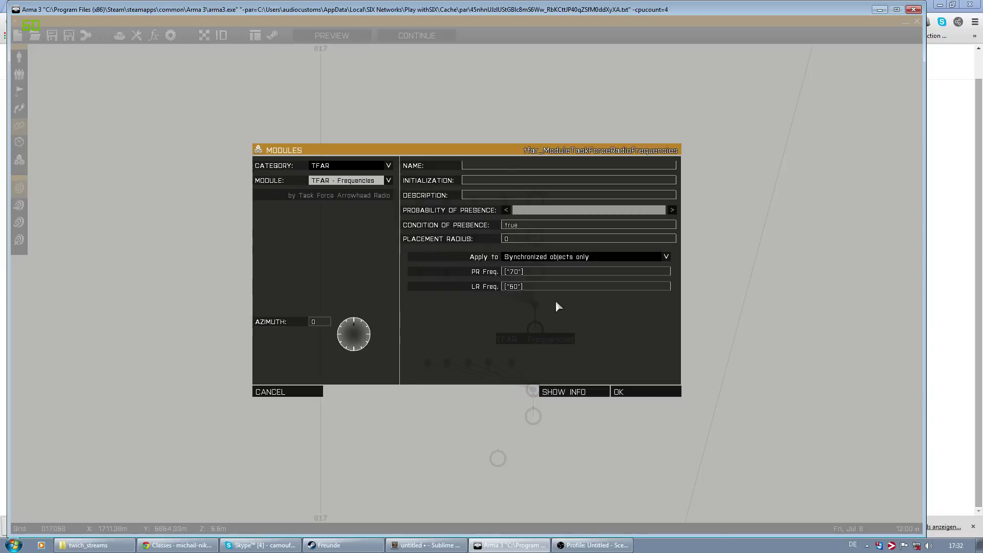
left_click(522, 273)
key("ctrl+c")
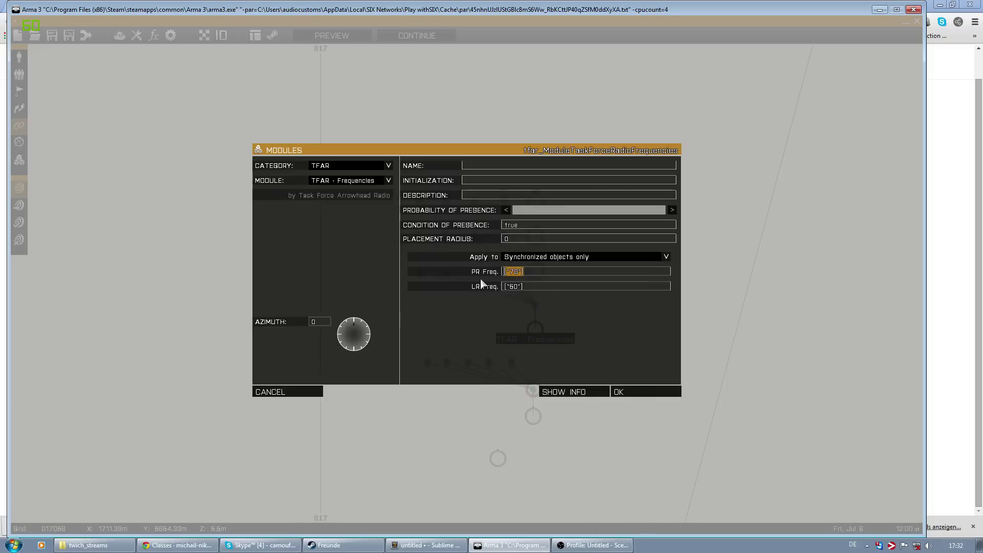
left_click(618, 394)
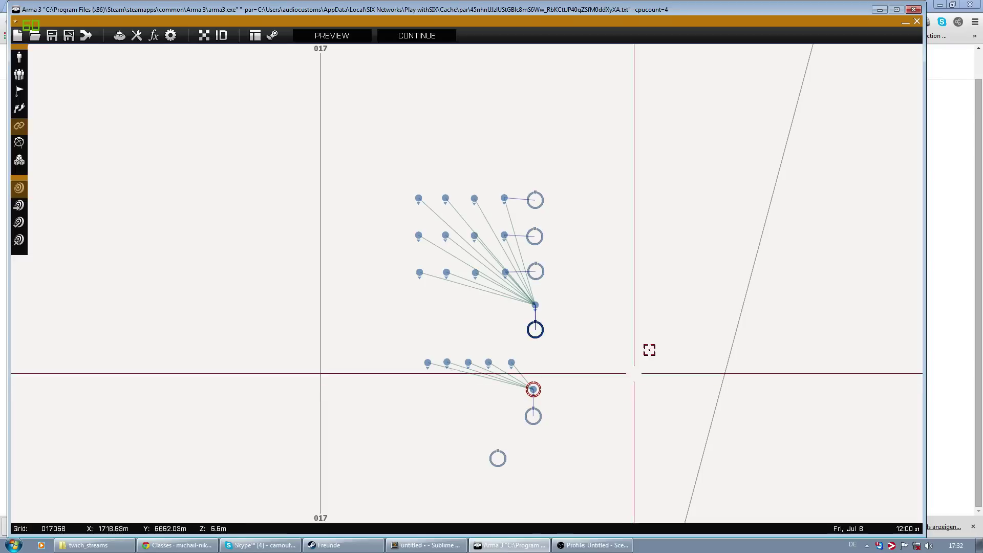
double_click(536, 272)
left_click(538, 287)
key("ctrl+v")
left_click(643, 392)
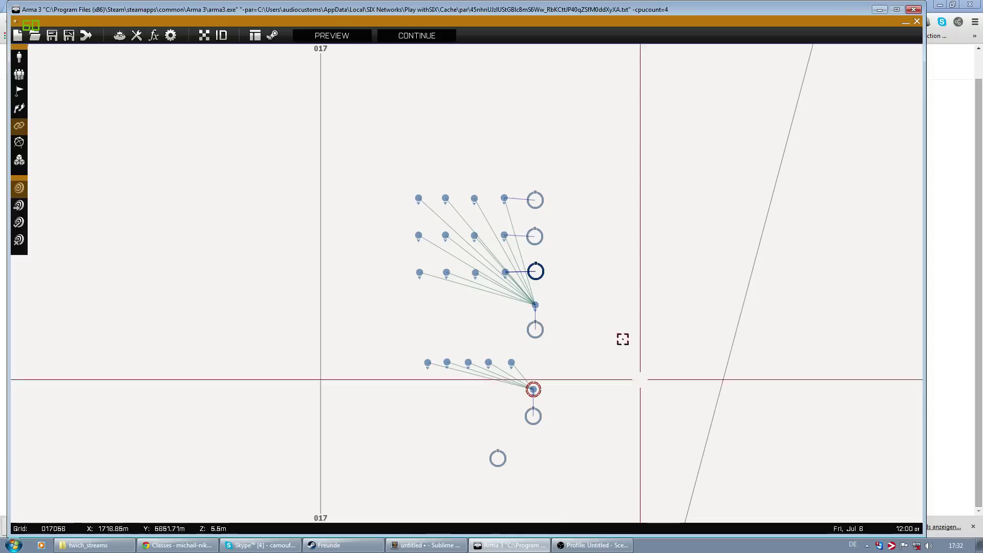
Step: Set the LR Freq value on two more TFAR - Frequencies modules
double_click(533, 235)
left_click(541, 287)
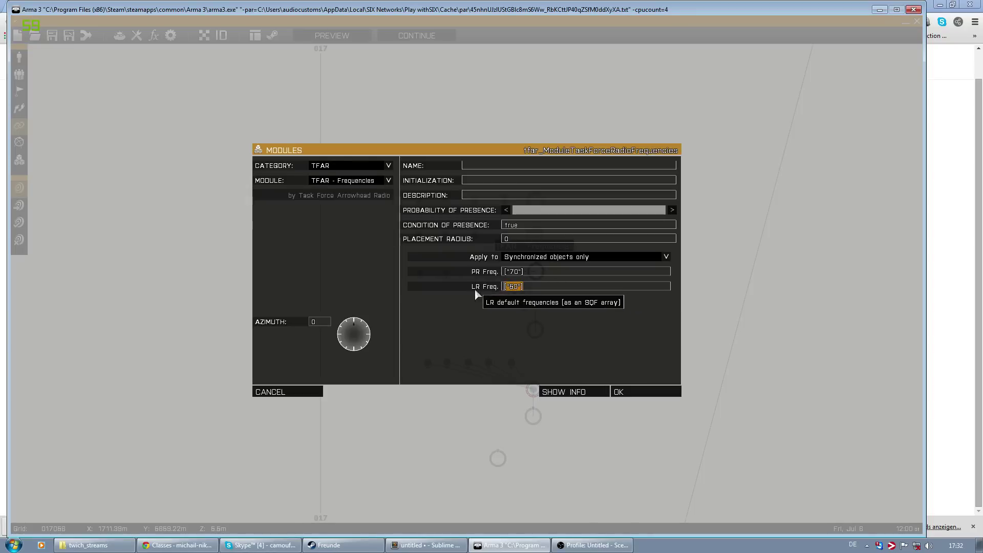
left_click(651, 390)
double_click(536, 199)
left_click(535, 287)
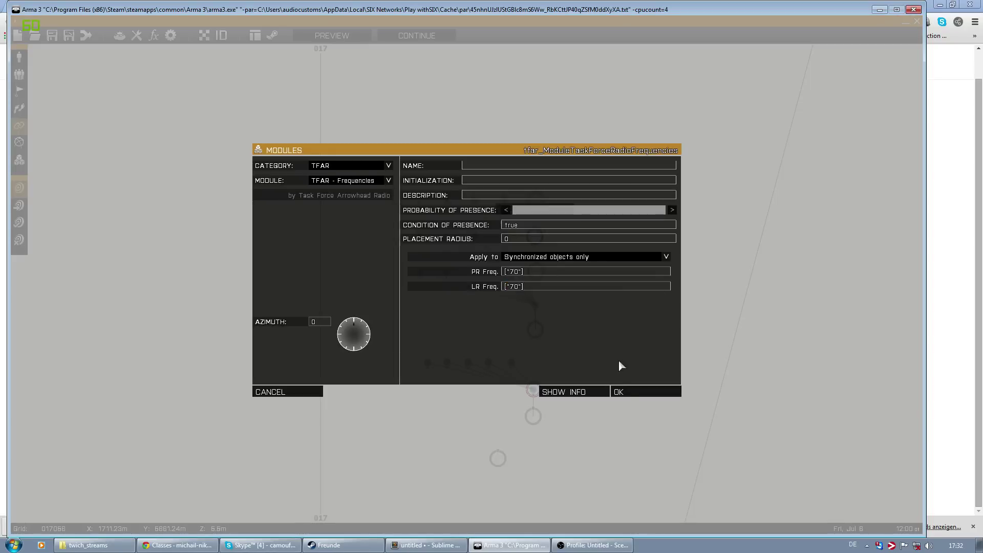
left_click(619, 391)
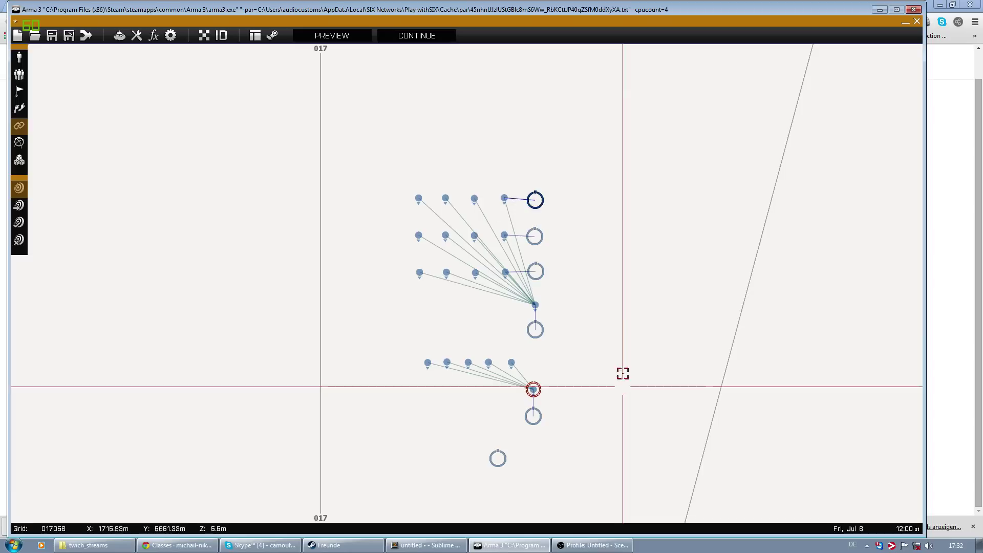
Step: Review the top and third-row Frequencies modules' settings, selecting the right-column riflemen in between
double_click(535, 271)
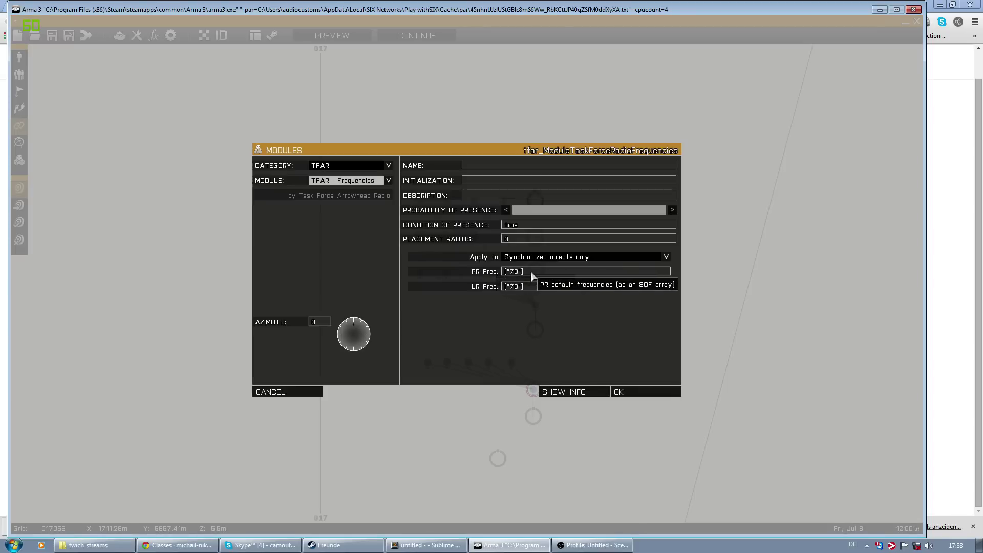
left_click(286, 393)
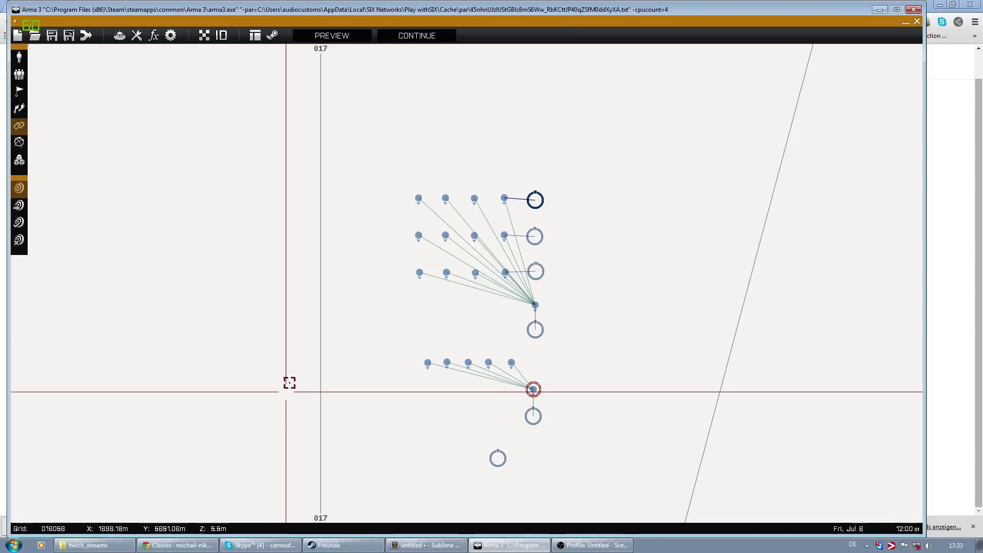
left_click_drag(404, 261, 513, 283)
left_click(536, 271)
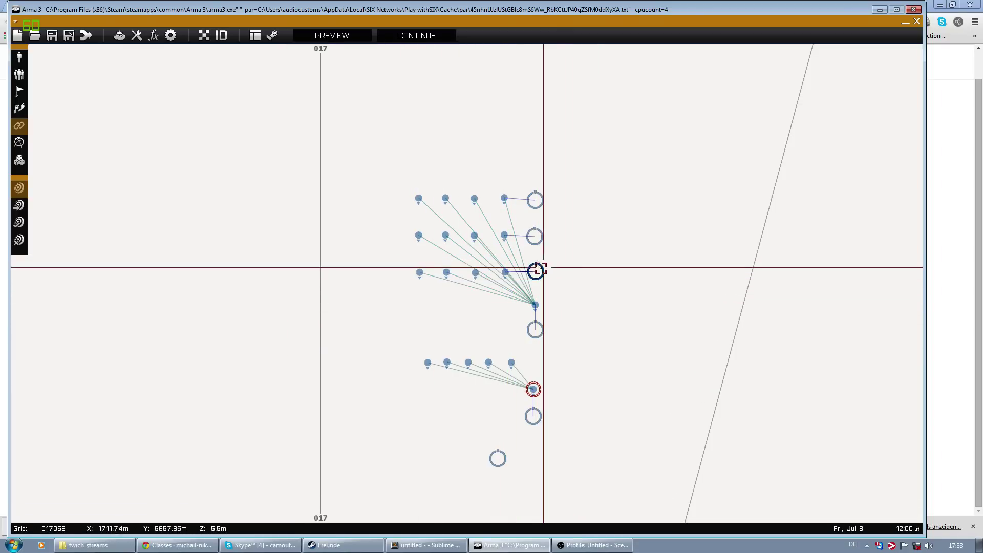
double_click(536, 271)
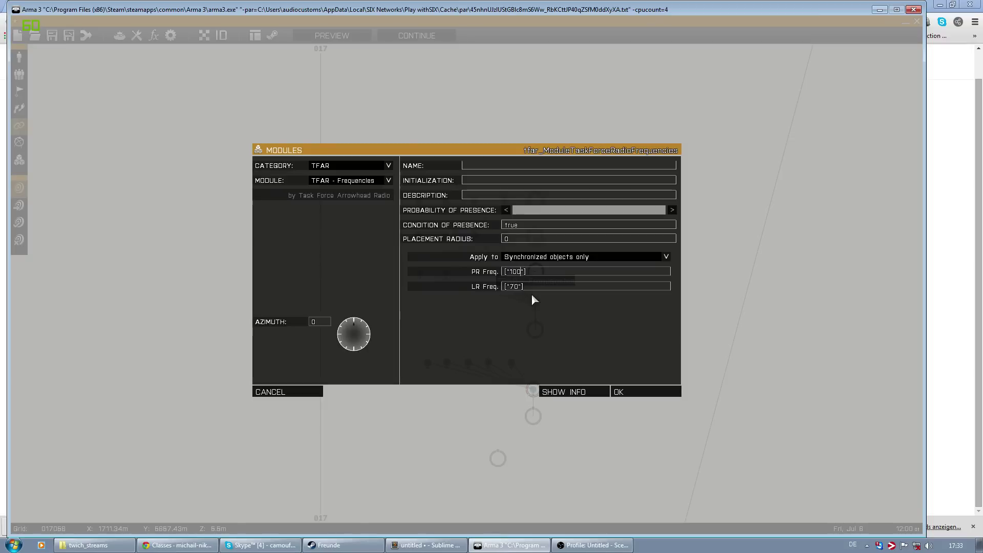
left_click(622, 391)
Step: Change PR Freq from 70 to 120 in the two remaining Frequencies modules
double_click(535, 234)
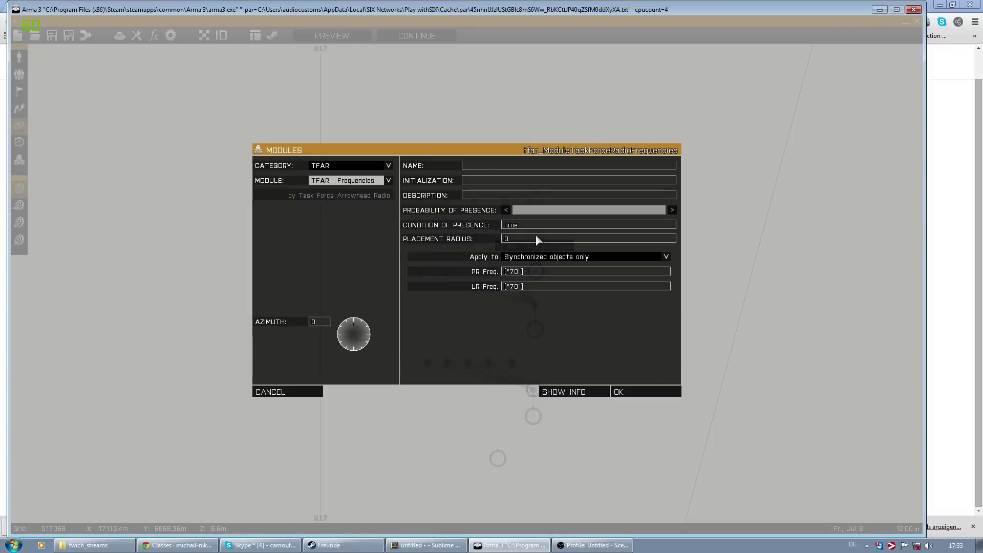
double_click(515, 272)
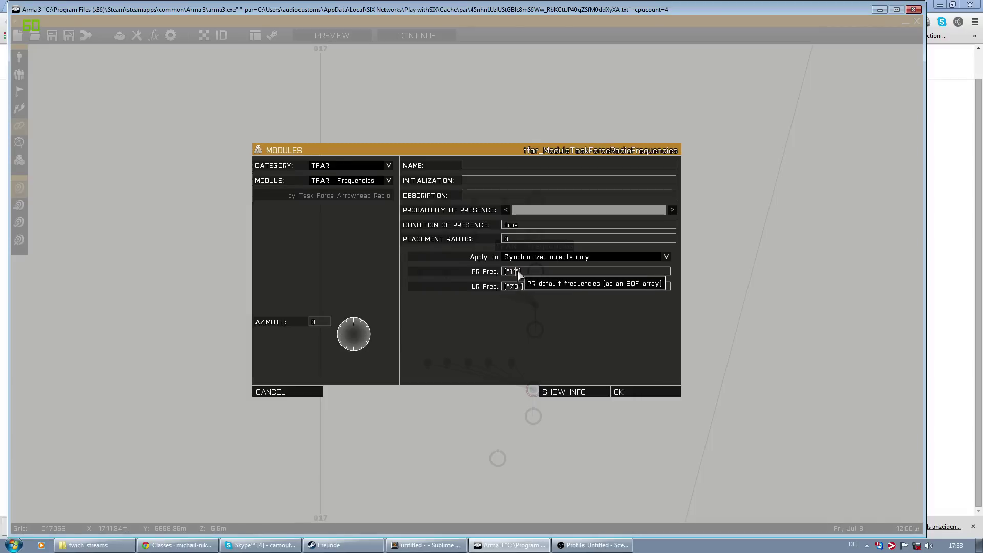
key("Return")
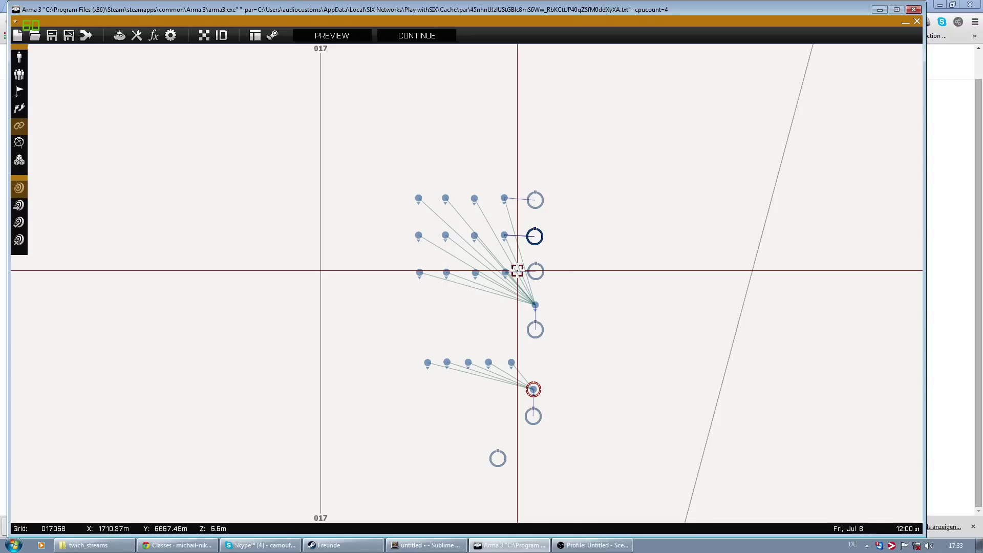
double_click(534, 199)
double_click(517, 272)
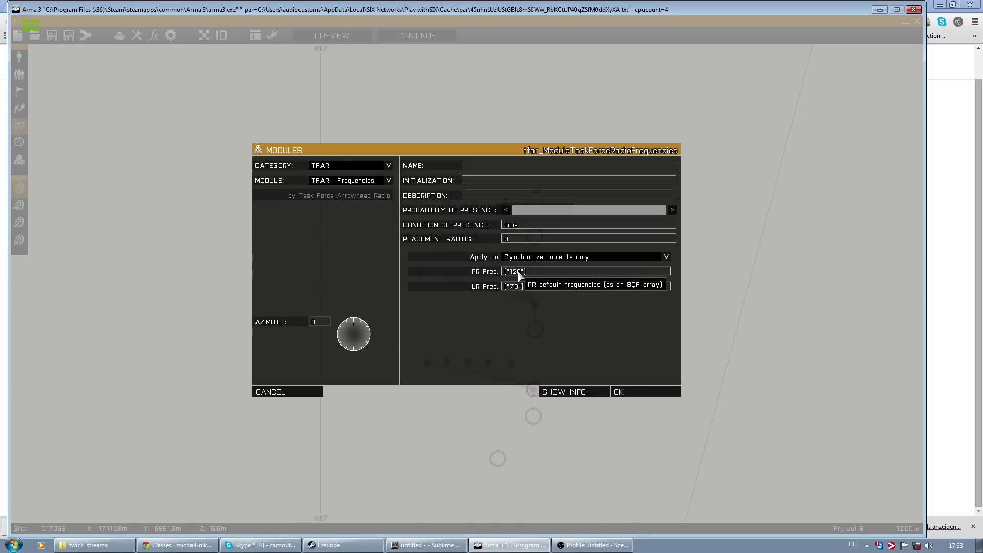
key("Return")
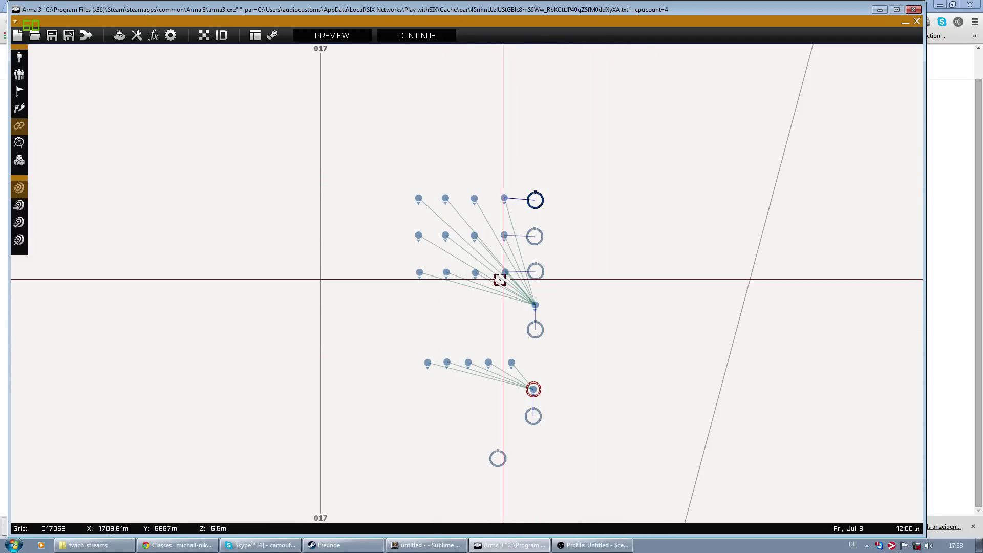
Step: Select the nine-soldier block and copy s47's this linkItem "tf_anprc152"; initialization line
left_click_drag(391, 165, 496, 314)
left_click_drag(392, 164, 509, 301)
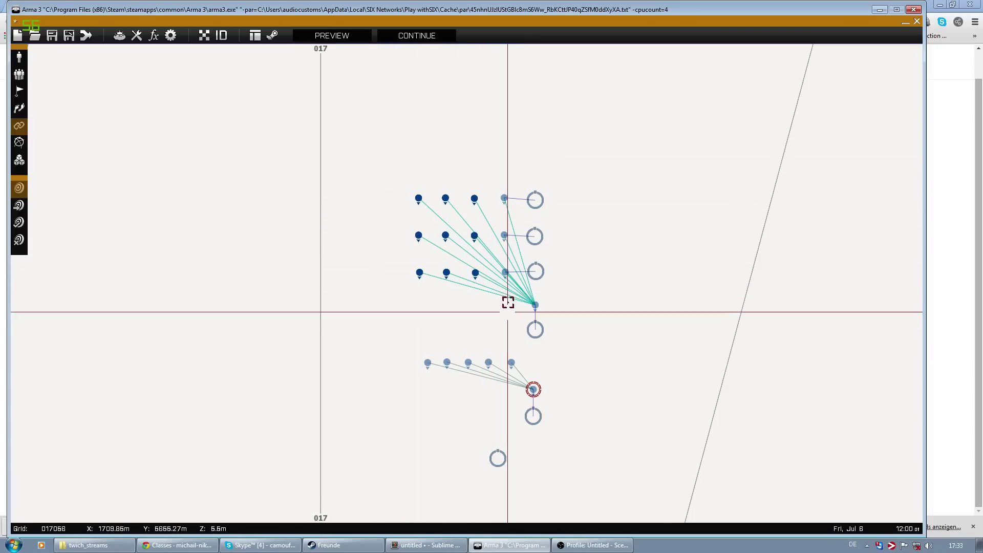
double_click(507, 273)
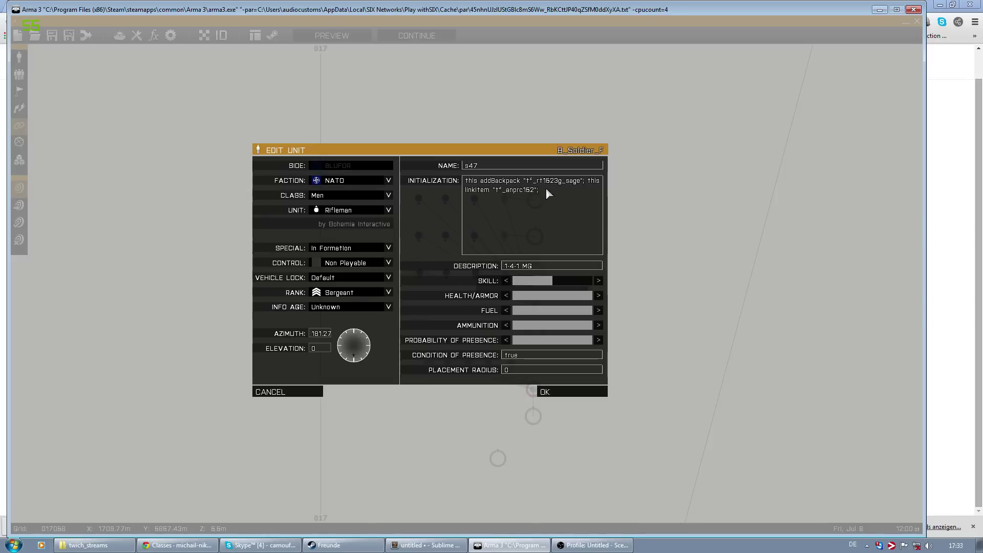
left_click_drag(587, 182, 607, 205)
key("ctrl+c")
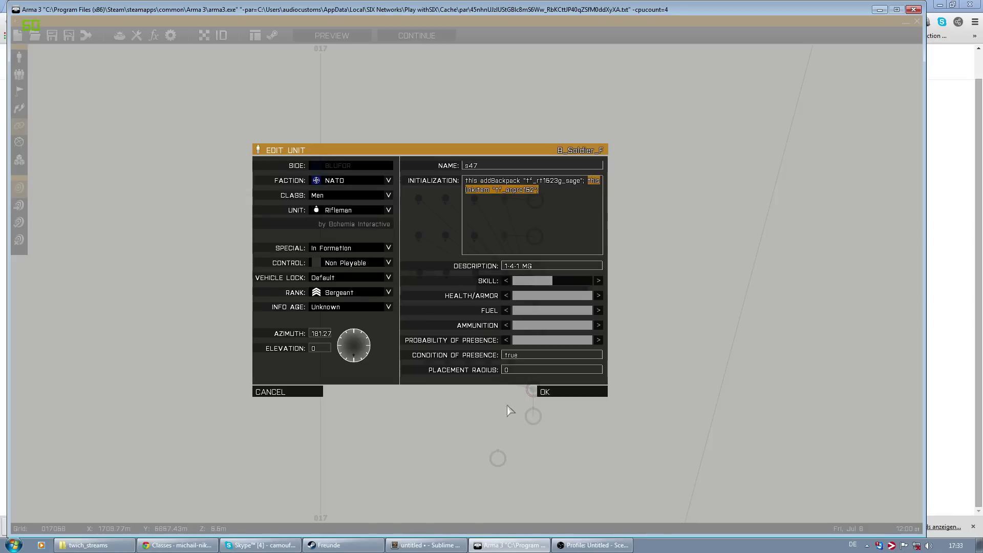
left_click(559, 396)
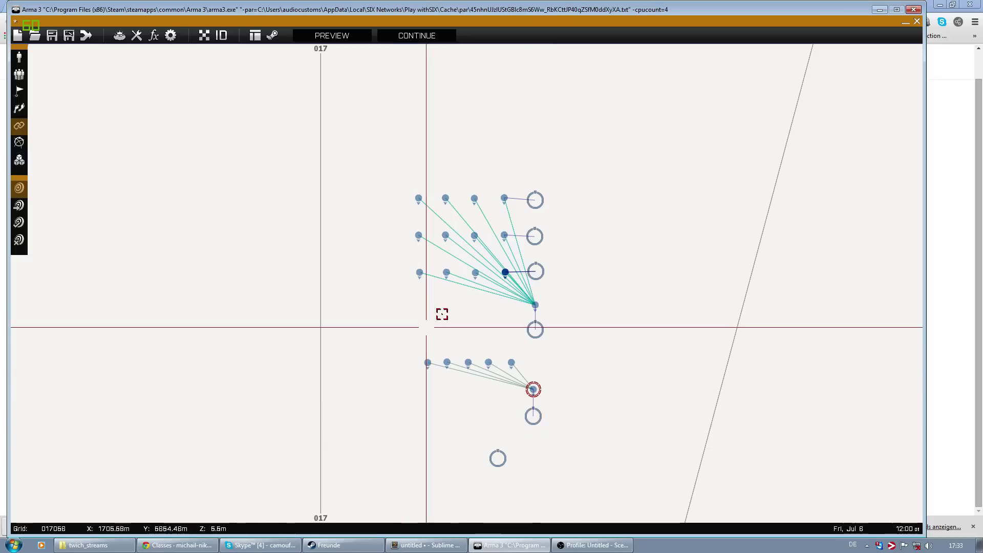
Step: Paste the tf_anprc152 linkItem line into the initialization of soldiers s48 through s52
double_click(477, 272)
key("ctrl+v")
key("Return")
double_click(446, 271)
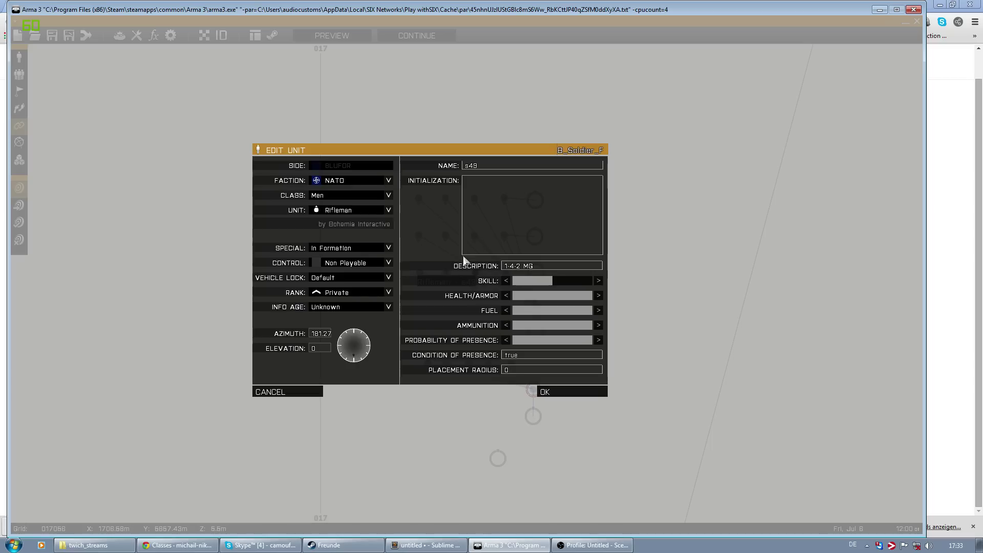
key("Return")
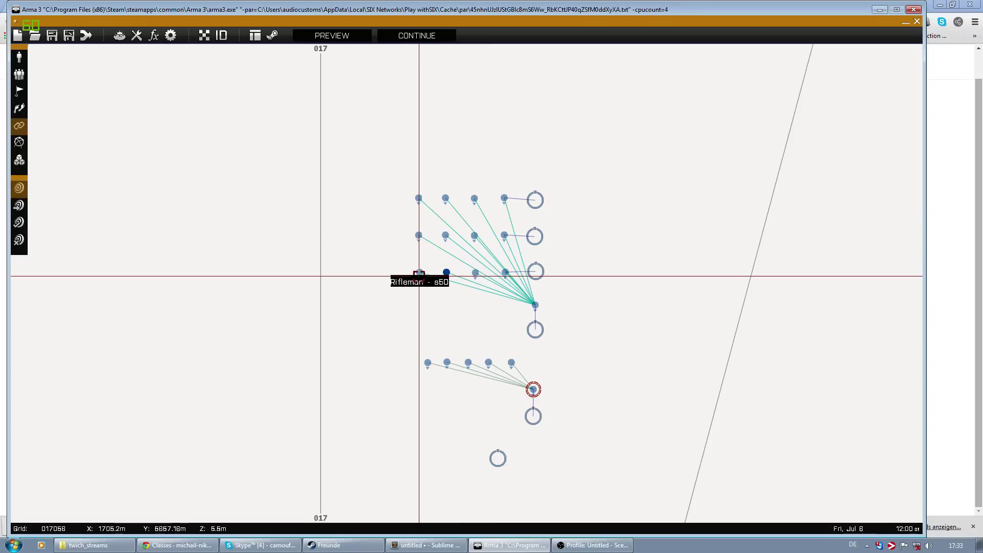
double_click(420, 275)
key("ctrl+v")
key("Return")
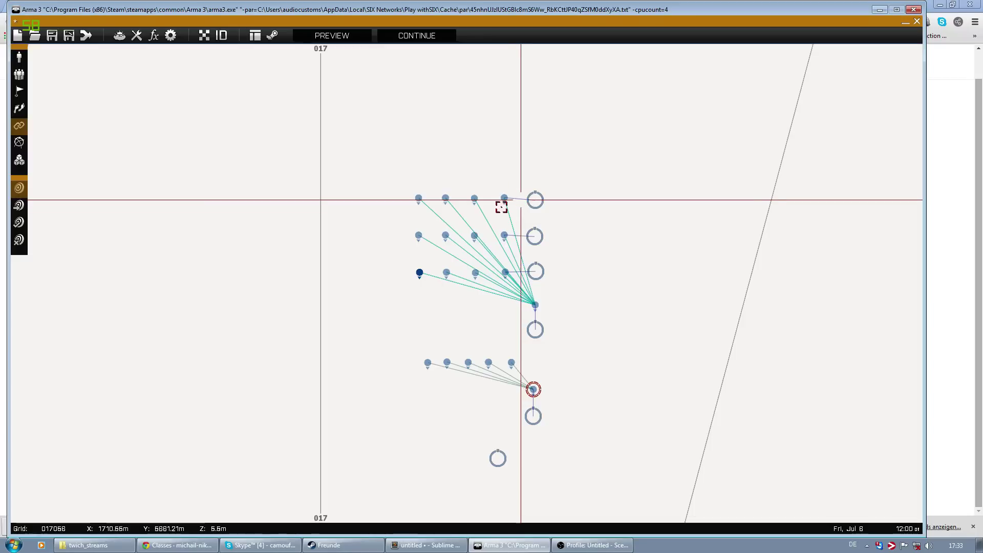
double_click(478, 226)
key("ctrl+v")
key("Return")
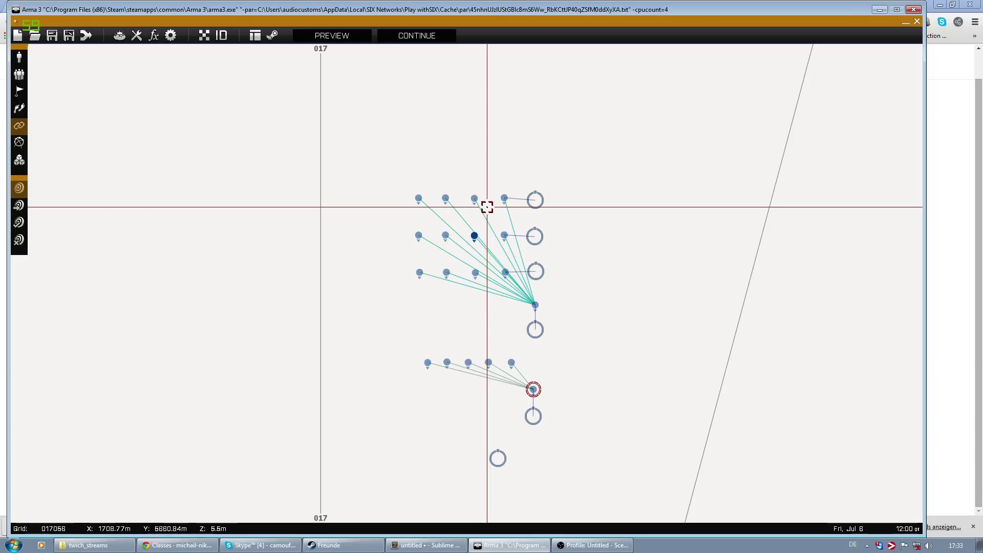
Step: Paste the same radio line into soldiers s53, s54, s56, s57 and s58
double_click(451, 232)
key("ctrl+v")
key("Return")
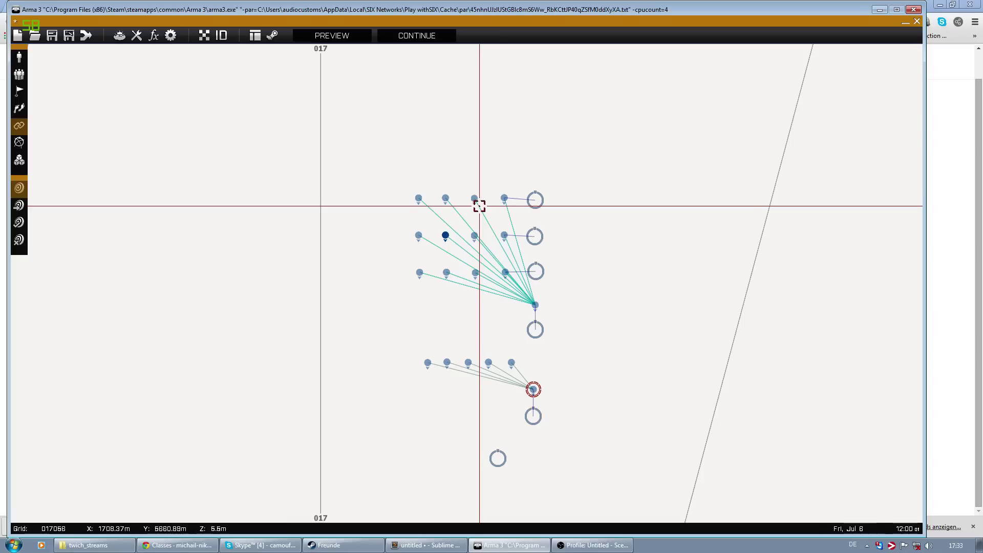
double_click(419, 235)
key("ctrl+v")
key("Return")
double_click(474, 199)
key("ctrl+v")
key("Return")
double_click(447, 198)
key("ctrl+v")
key("Return")
double_click(419, 197)
key("ctrl+v")
key("Return")
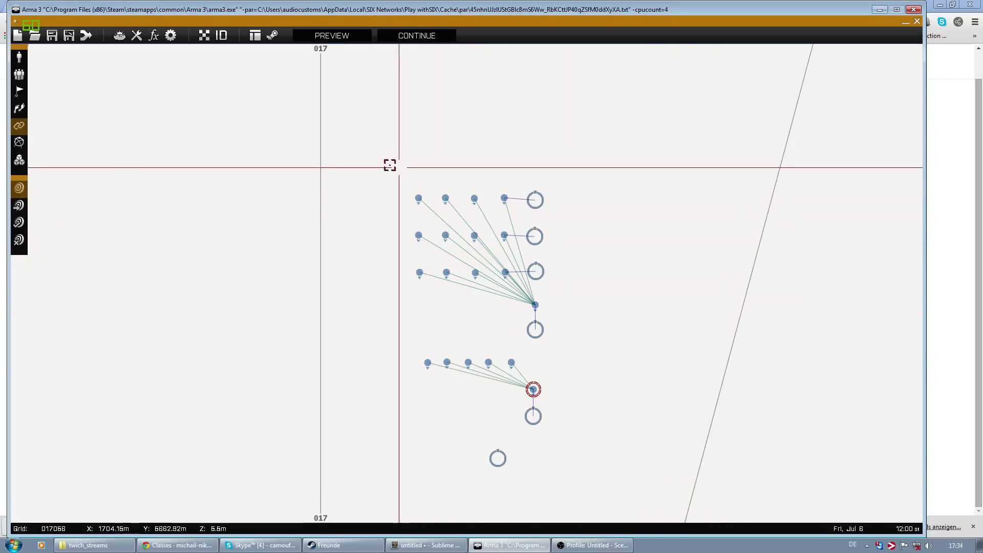
Step: Place a new TFAR - Frequencies module below the block, editing its PR and LR Freq values
left_click_drag(389, 162, 494, 302)
left_click_drag(369, 136, 483, 303)
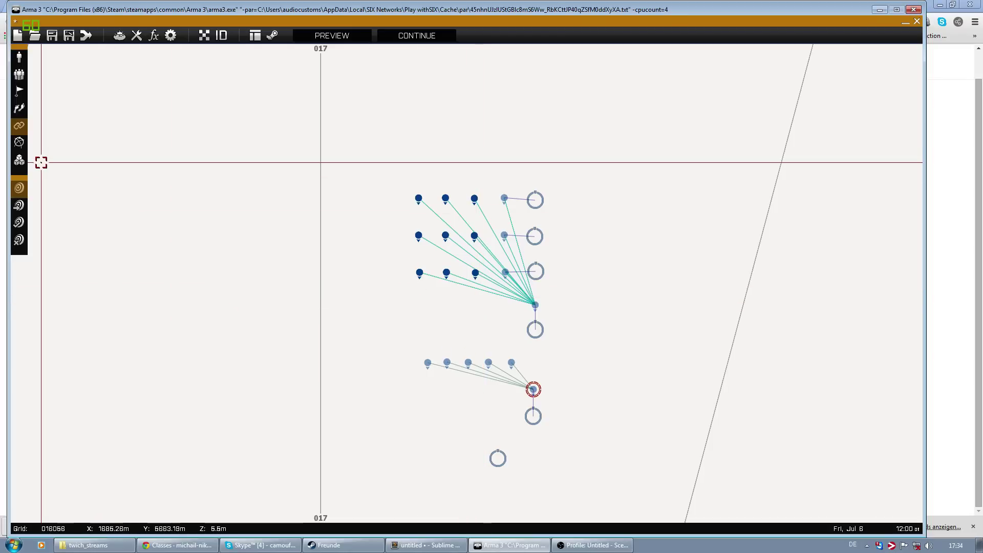
double_click(446, 303)
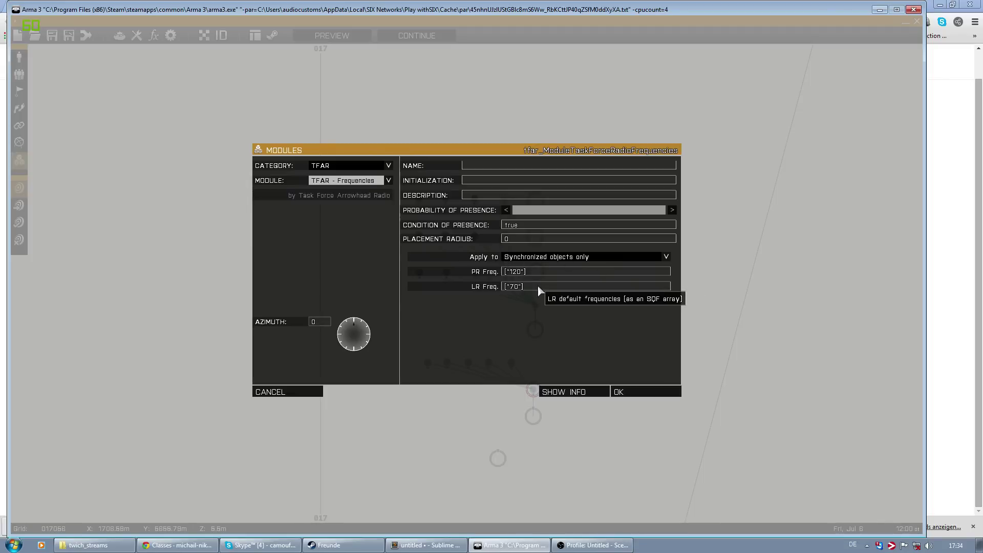
left_click_drag(538, 289, 475, 289)
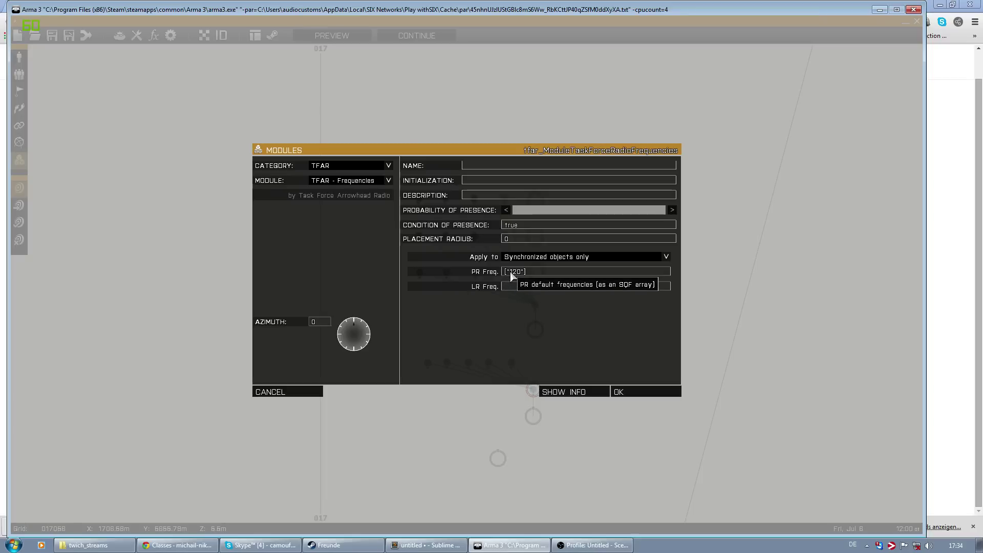
left_click_drag(513, 276, 522, 278)
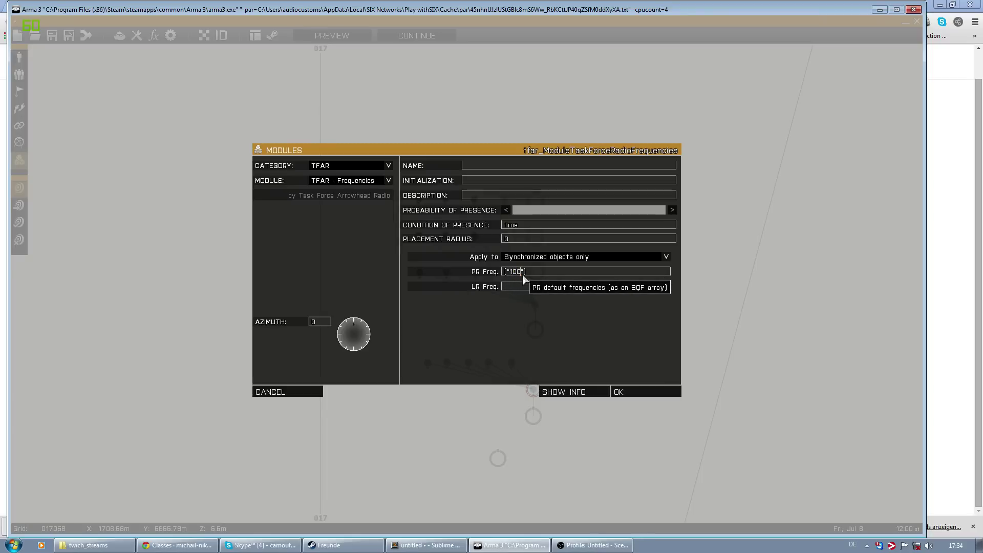
key("Return")
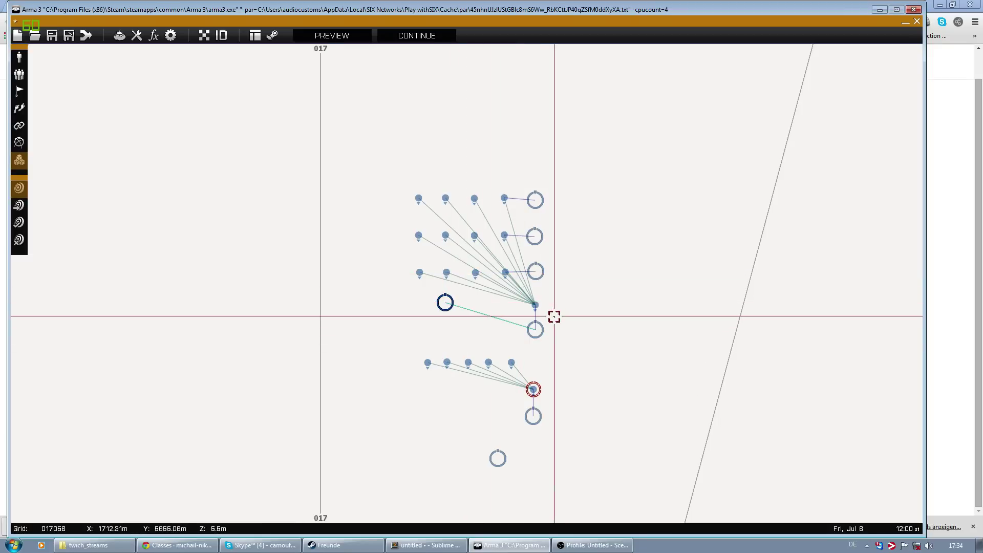
Step: Synchronize the third-row soldiers' group to the new Frequencies module
left_click_drag(394, 257, 575, 290)
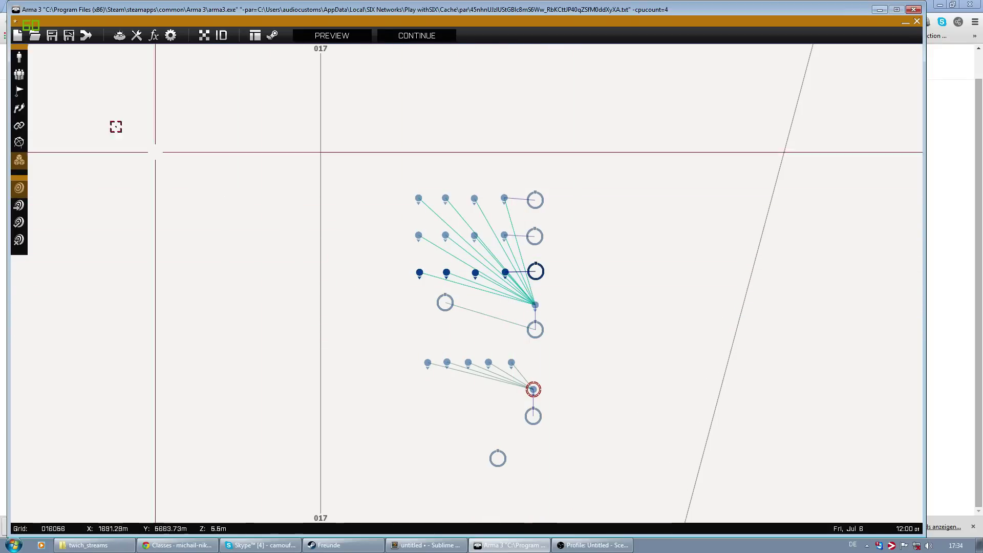
left_click(19, 125)
left_click_drag(446, 302, 468, 281)
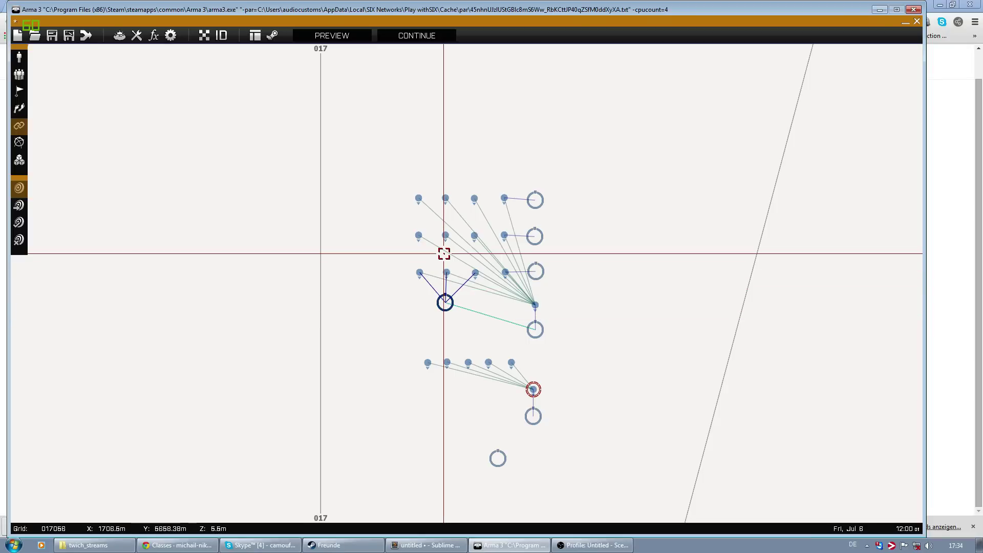
left_click(19, 159)
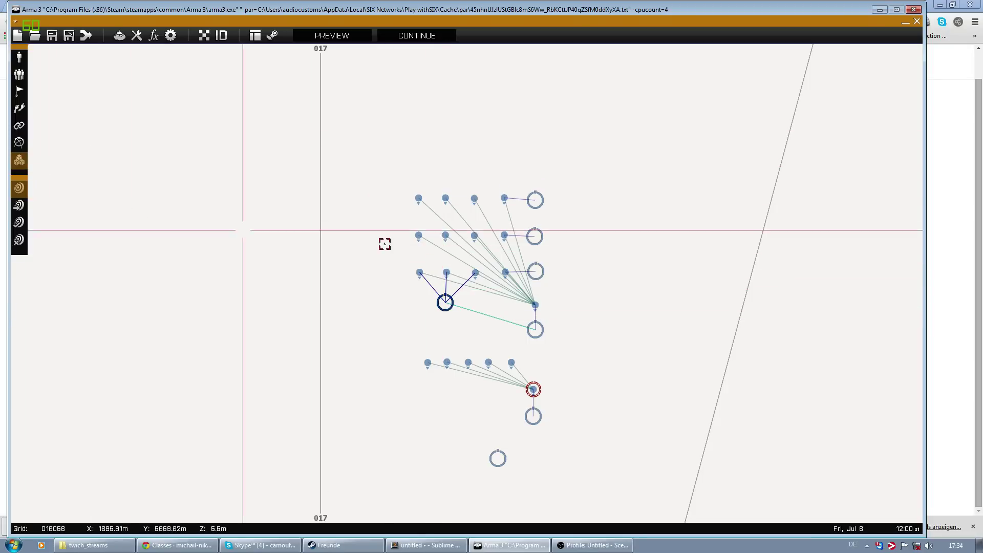
Step: Place another TFAR - Frequencies module with PR Freq 110 under the second row
double_click(446, 255)
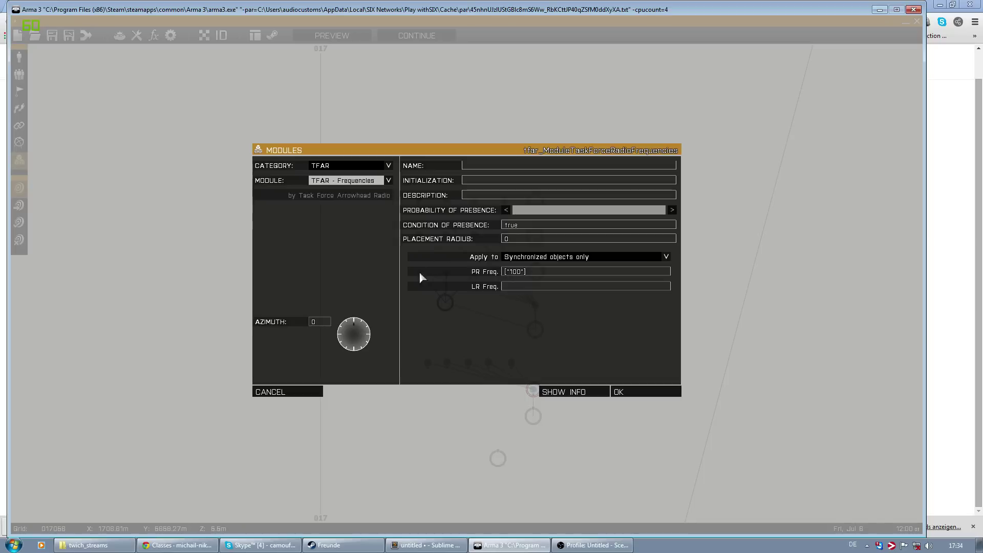
left_click(519, 272)
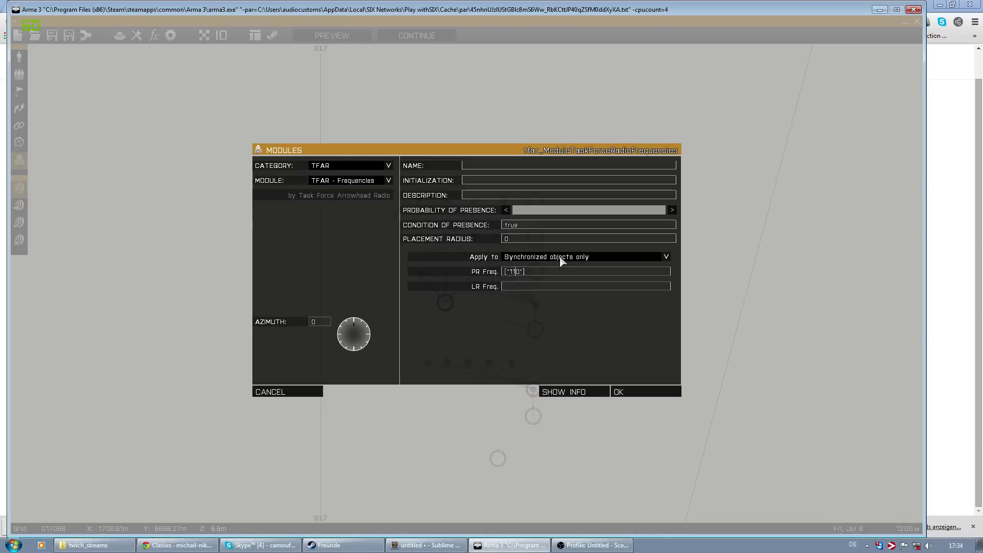
left_click(648, 392)
Step: Synchronize the second-row fireteam group to the PR Freq 110 module
key("F2")
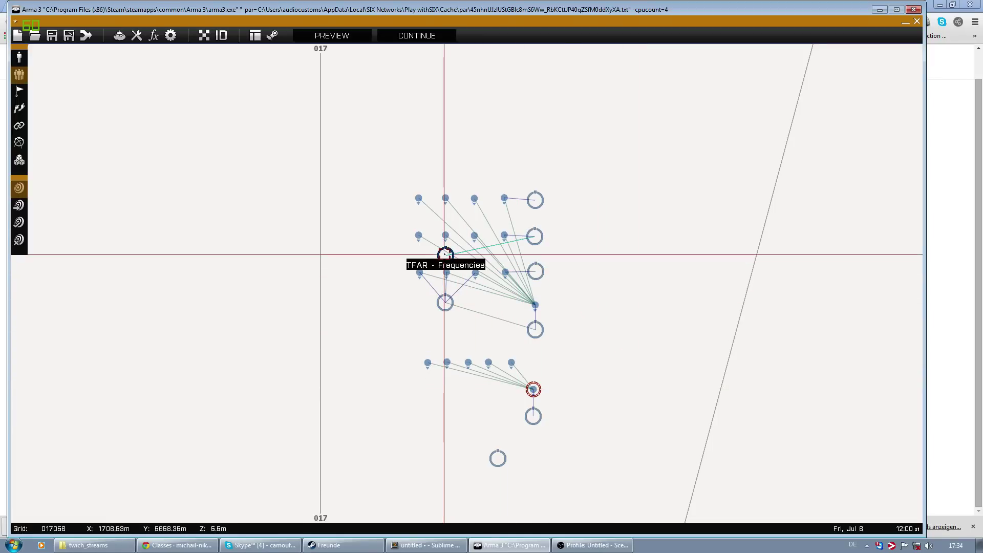
left_click(444, 302)
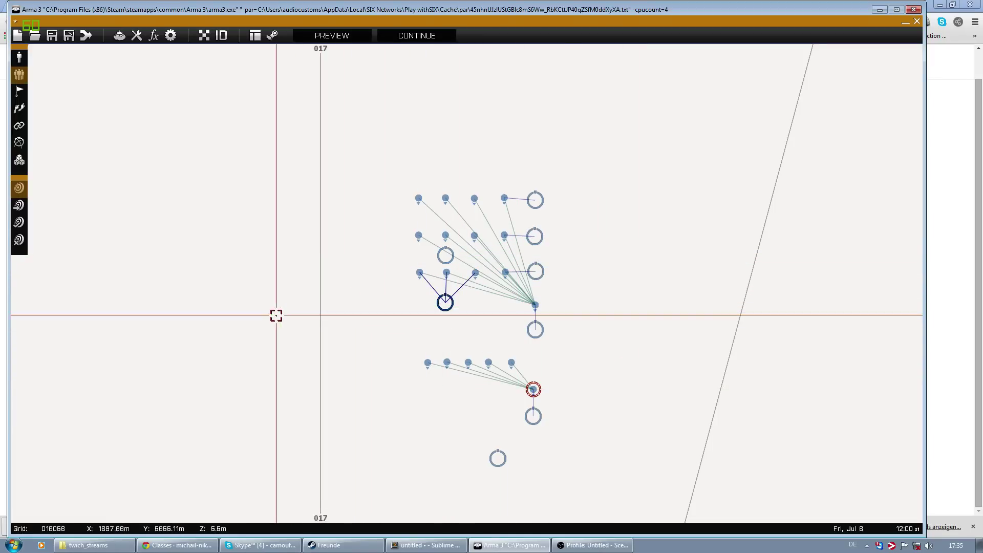
left_click(19, 125)
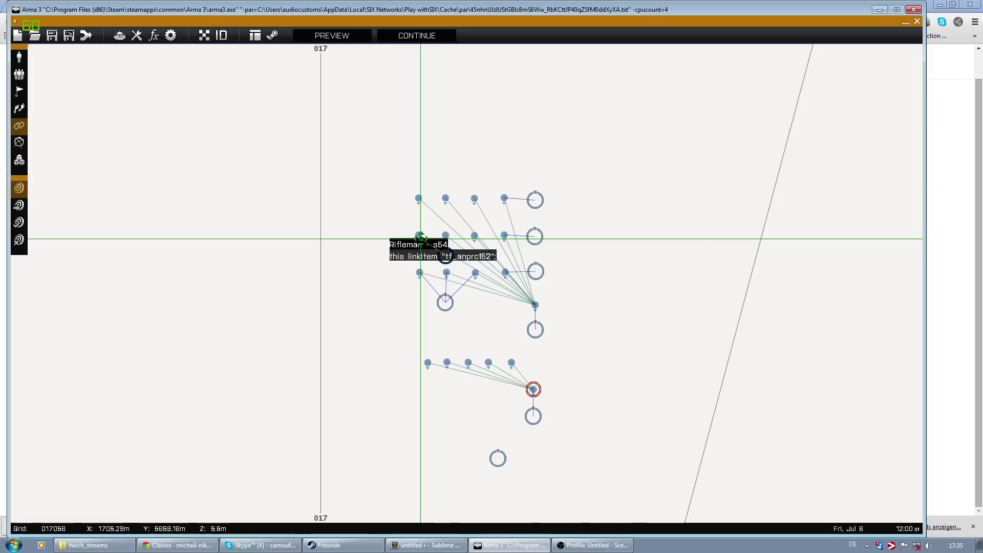
left_click(445, 238)
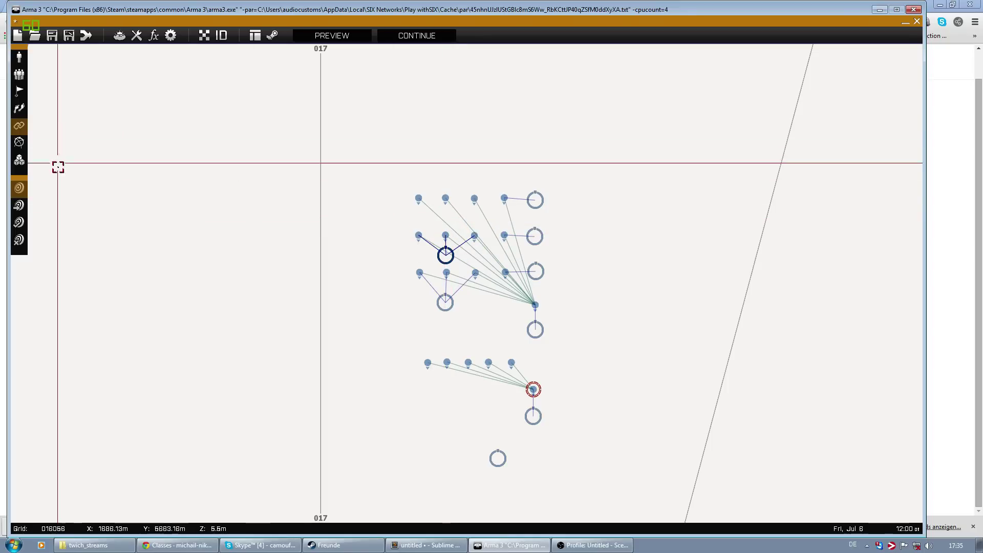
Step: Place a PR Freq 120 TFAR - Frequencies module under the first row
left_click(19, 160)
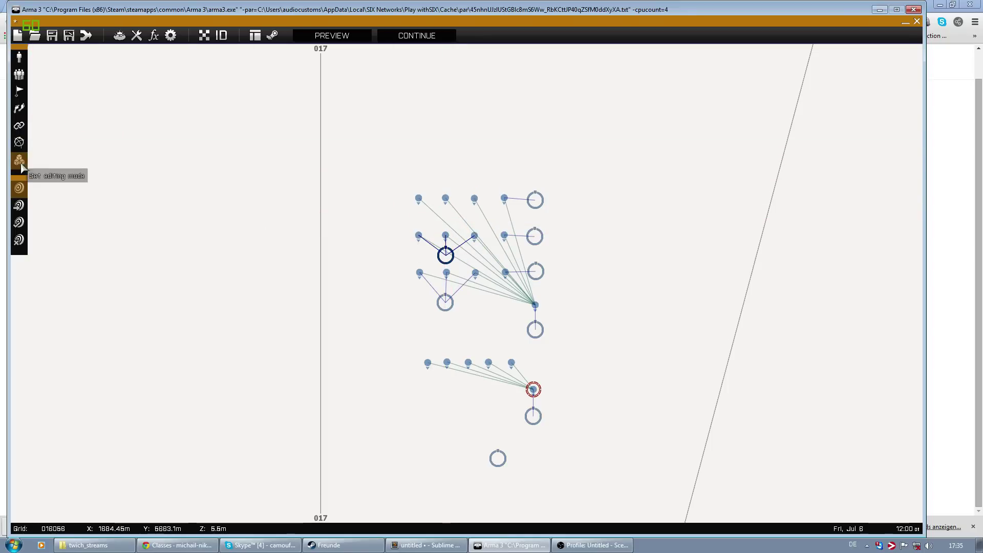
double_click(447, 216)
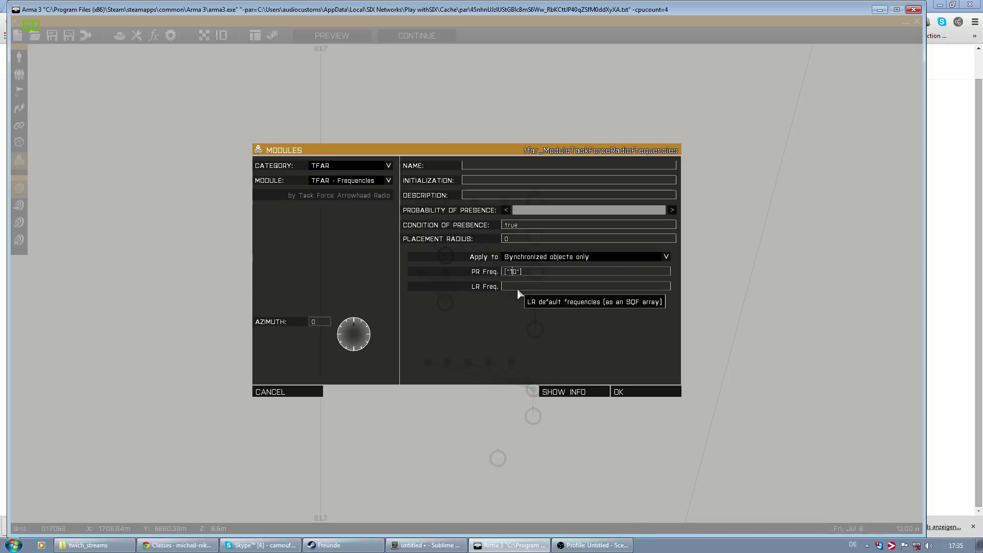
left_click(645, 394)
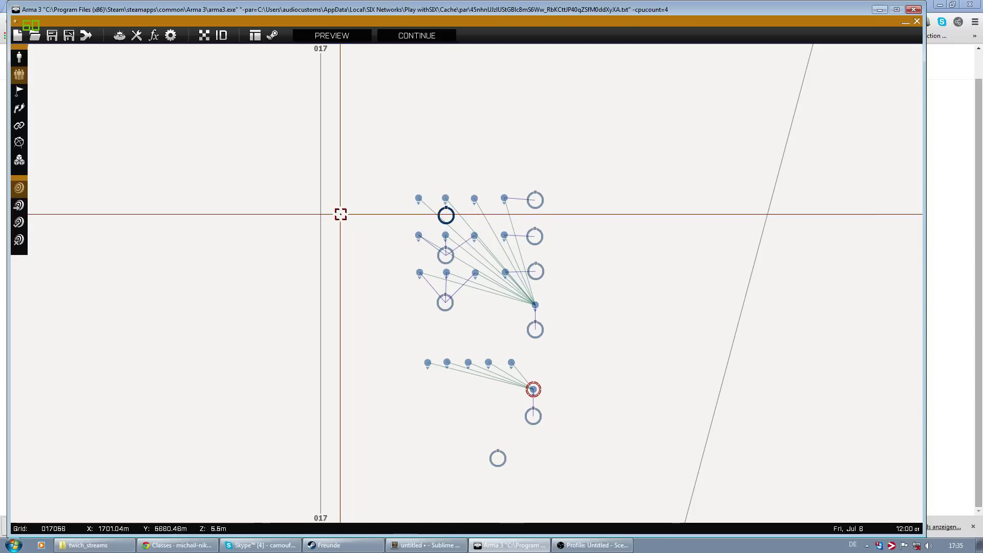
Step: Synchronize the top fireteam to that module and box-select the top row
left_click(19, 125)
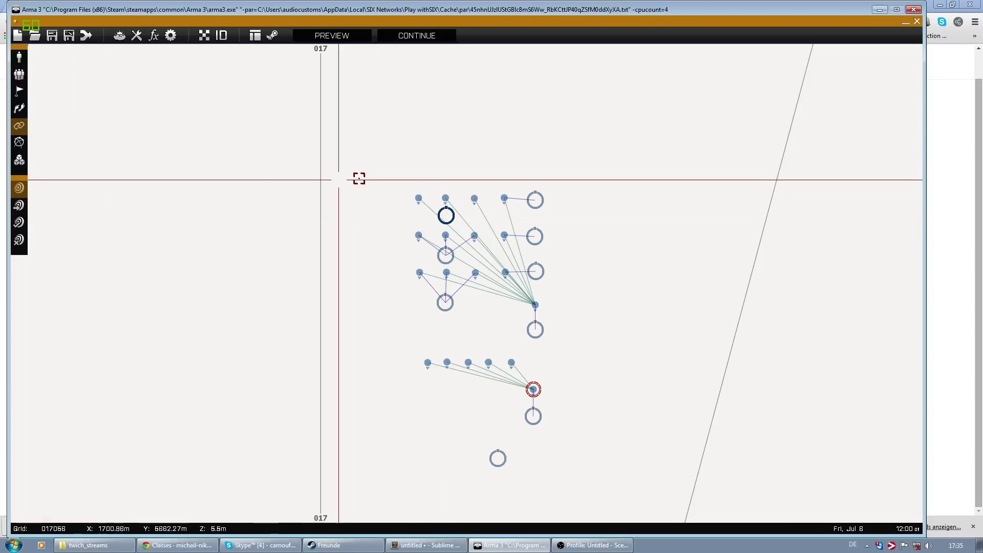
left_click_drag(425, 199, 446, 214)
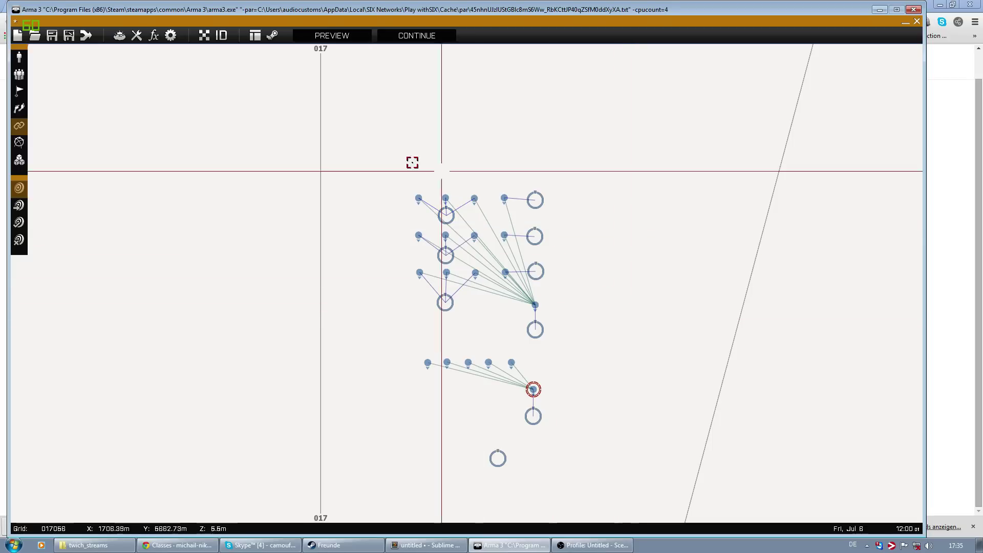
left_click_drag(381, 162, 568, 219)
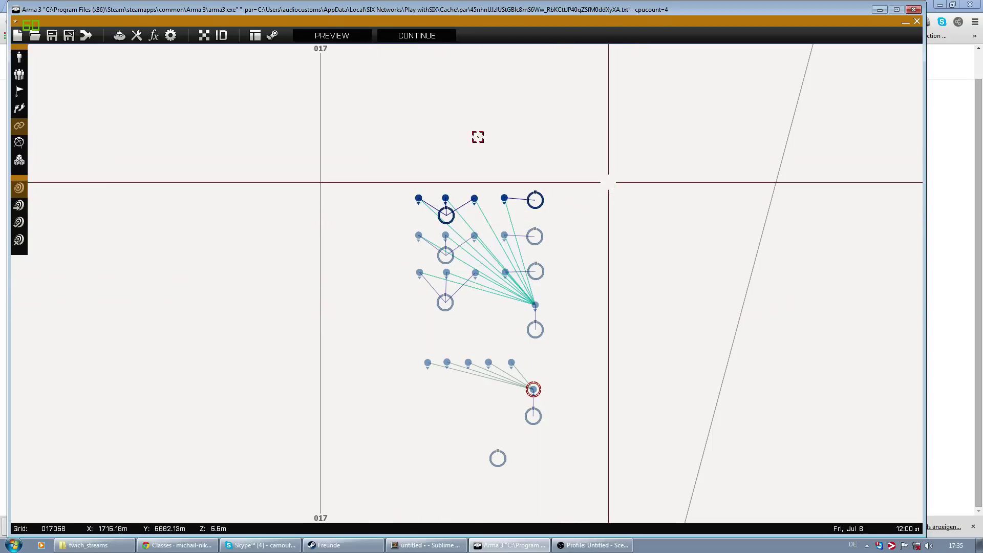
Step: Move the top and middle fireteam rows further up to spread the rows apart
left_click(19, 57)
left_click_drag(444, 212, 444, 165)
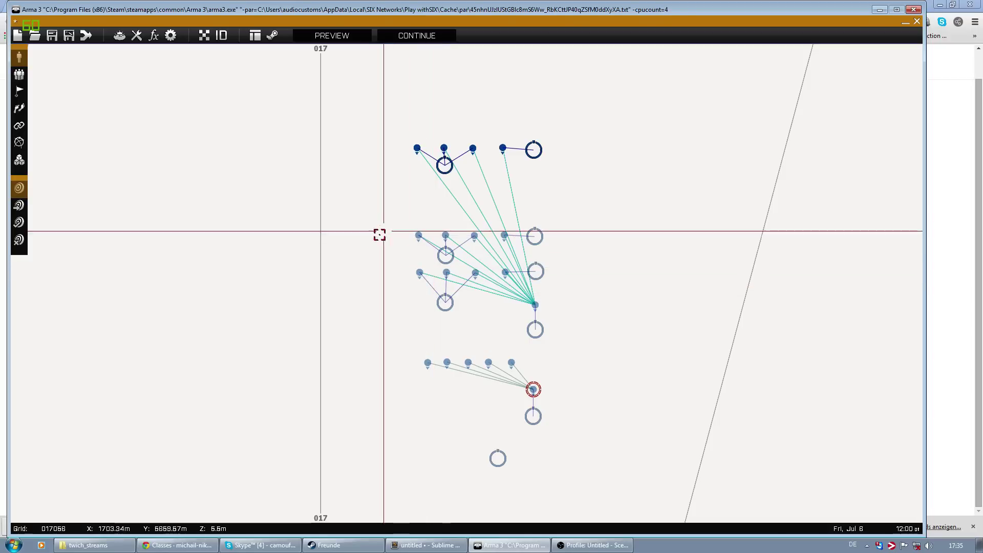
left_click_drag(382, 220, 562, 254)
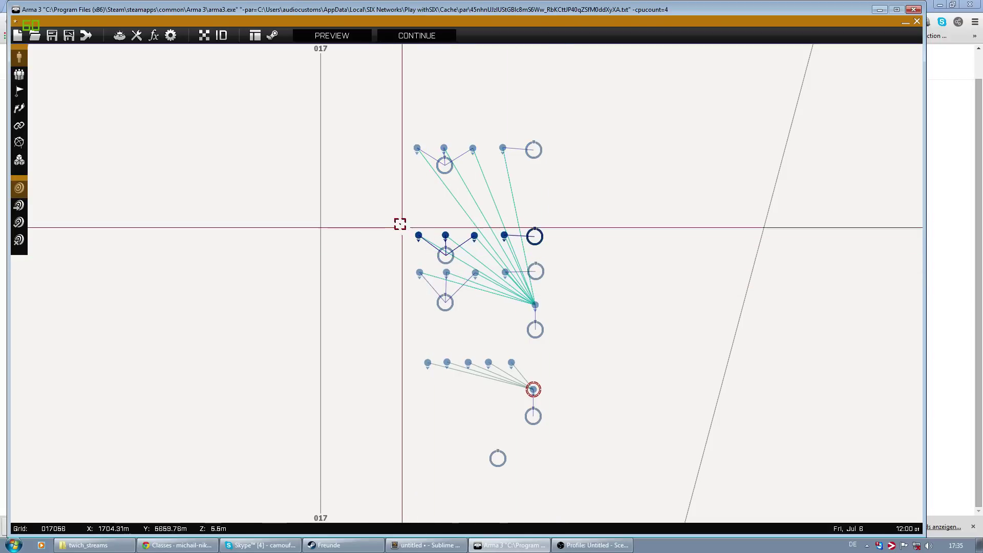
left_click_drag(391, 217, 561, 264)
mouse_move(446, 255)
left_mouse_down()
mouse_move(445, 226)
mouse_move(448, 247)
left_mouse_up()
left_click(444, 258)
Step: Drag each of the three fireteams' group markers to the left of its waypoints
left_click_drag(446, 171, 408, 185)
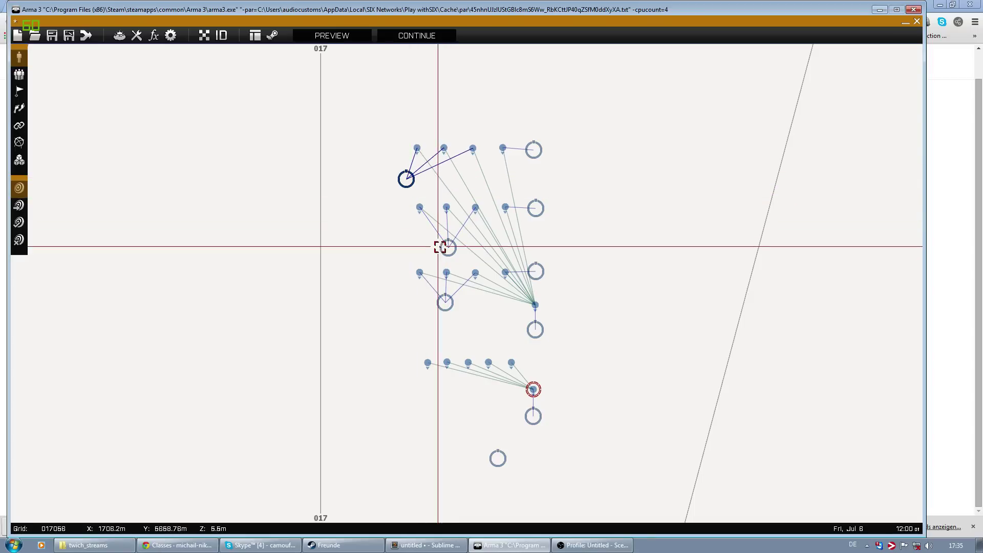
left_click_drag(448, 248, 403, 244)
left_click_drag(446, 301, 407, 305)
left_click(634, 338)
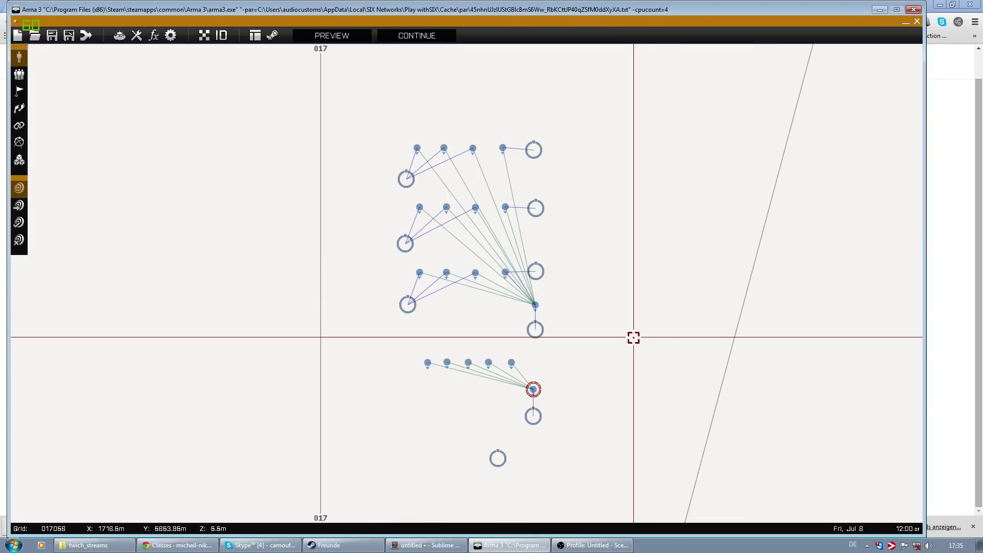
scroll(633, 338, "down", 2)
scroll(637, 344, "up", 4)
right_click_drag(636, 276, 639, 319)
scroll(638, 318, "down", 2)
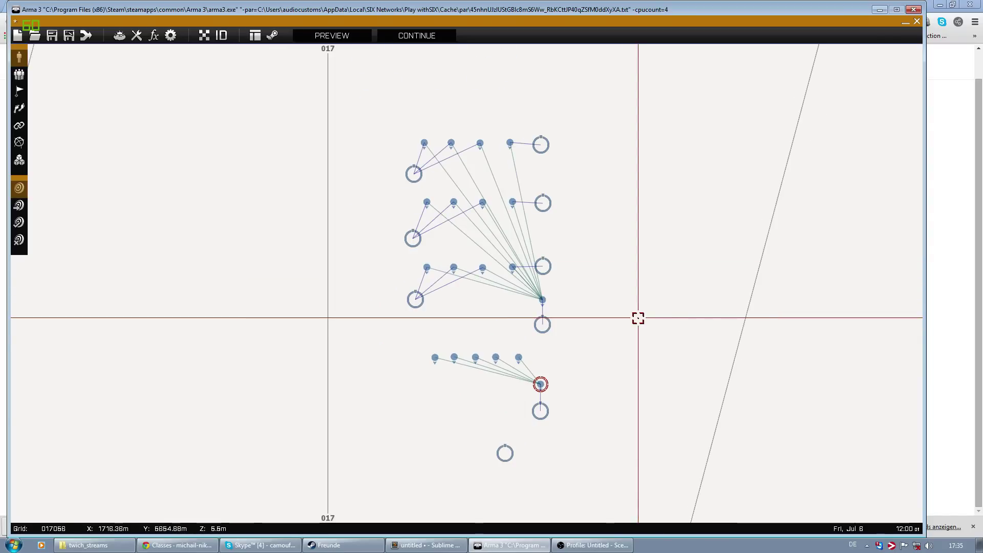
right_click_drag(623, 437, 604, 388)
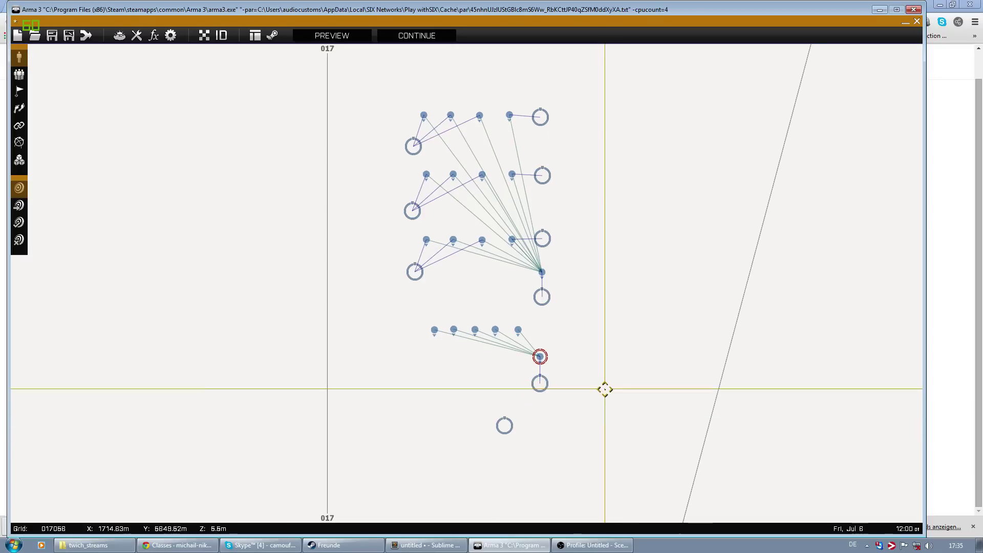
Step: Append 67 to the module's PR Freq list so it reads 66, 66, 67
double_click(541, 384)
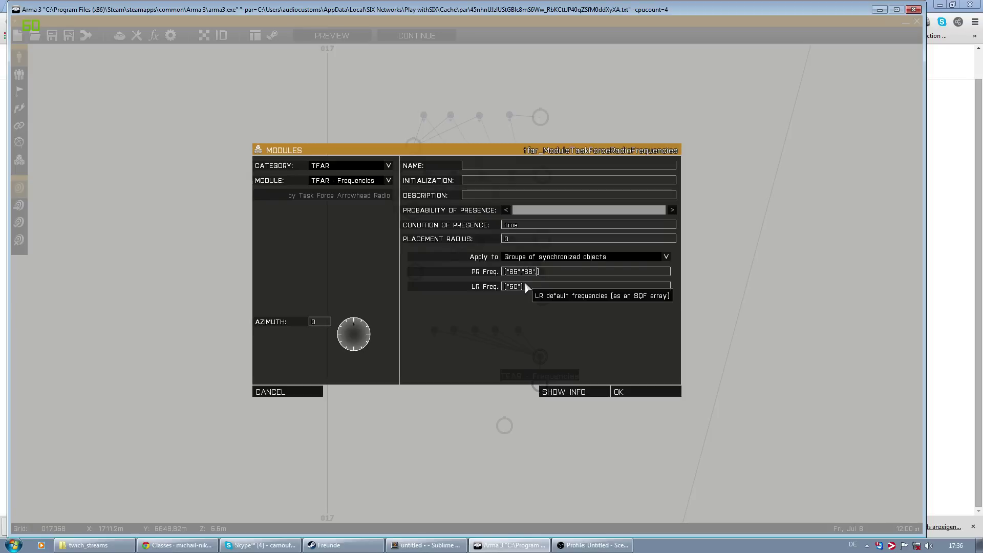
type("\"")
type("167")
left_click(620, 392)
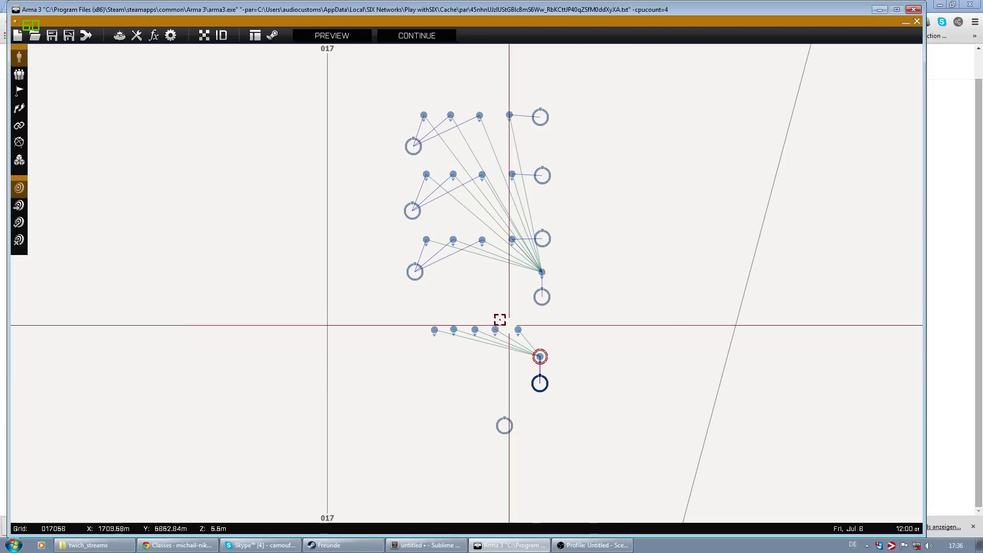
Step: Delete the extra entries so the lower module's PR Freq holds only 65
double_click(541, 357)
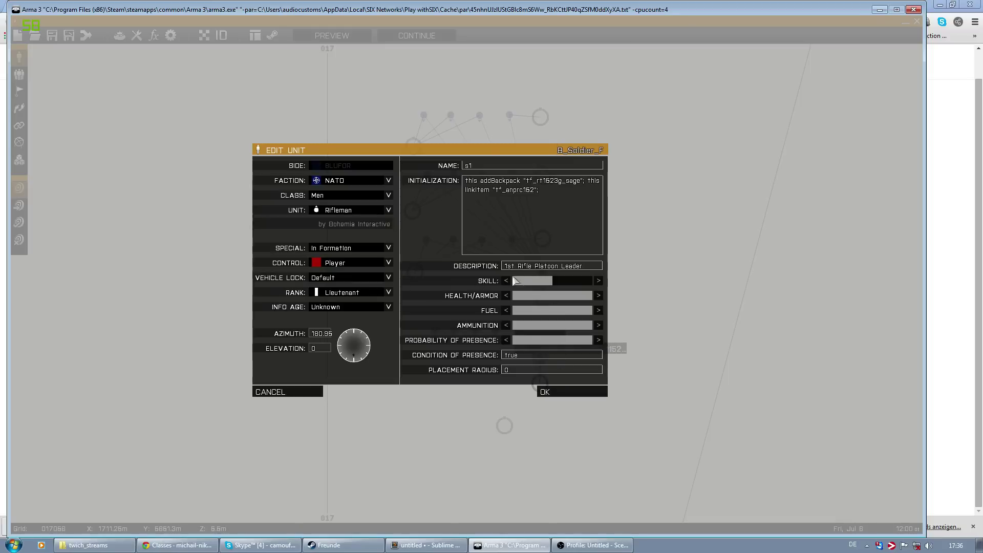
left_click(287, 392)
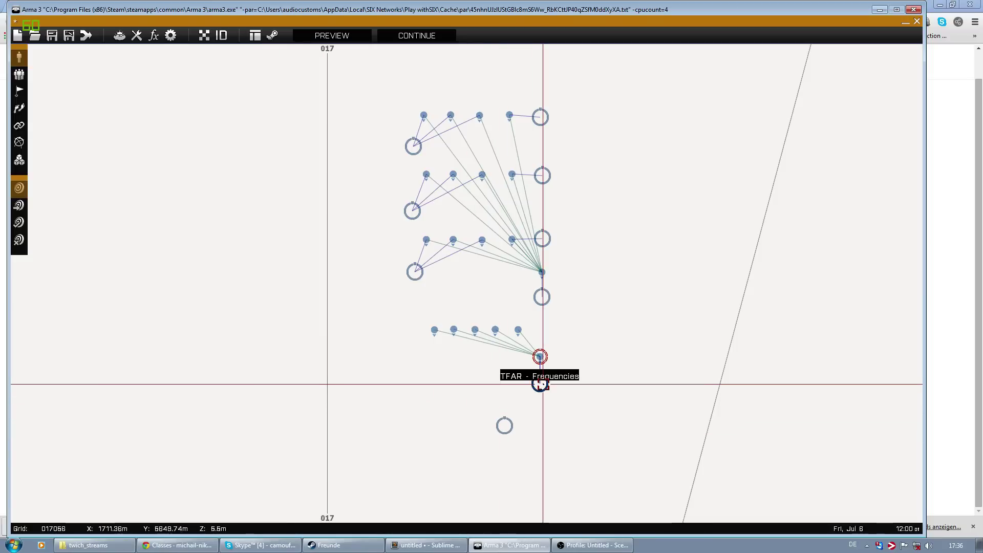
double_click(540, 385)
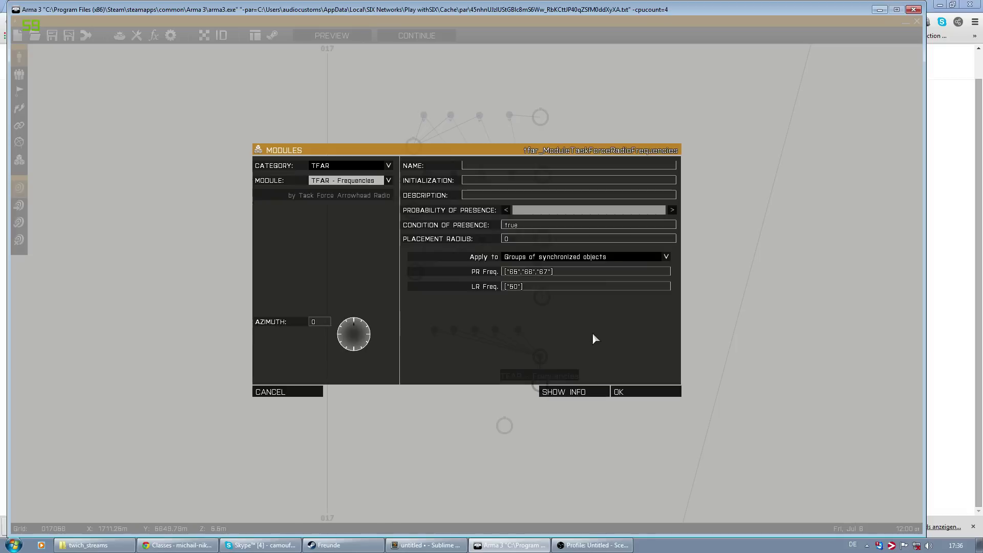
left_click_drag(511, 271, 520, 289)
double_click(528, 271)
double_click(544, 272)
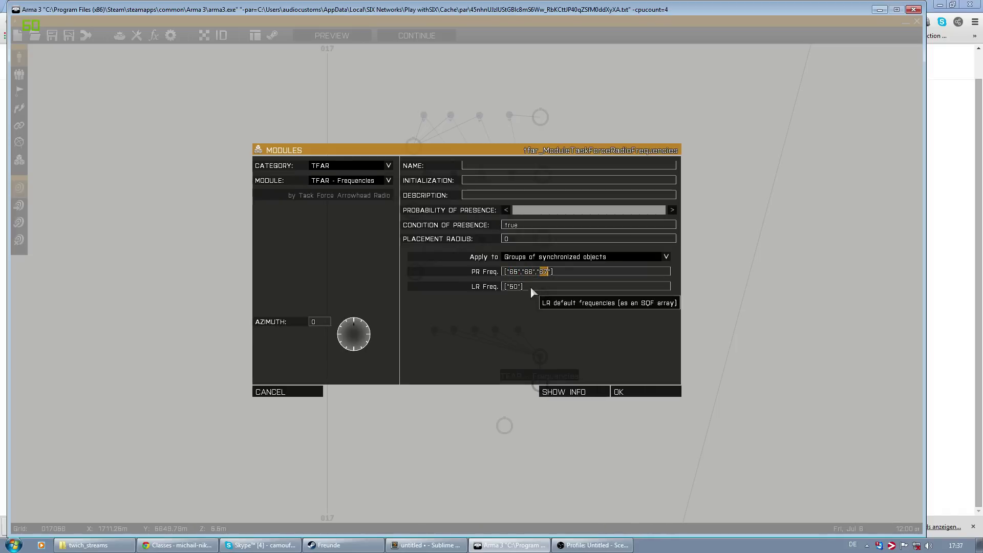
left_click_drag(521, 271, 551, 278)
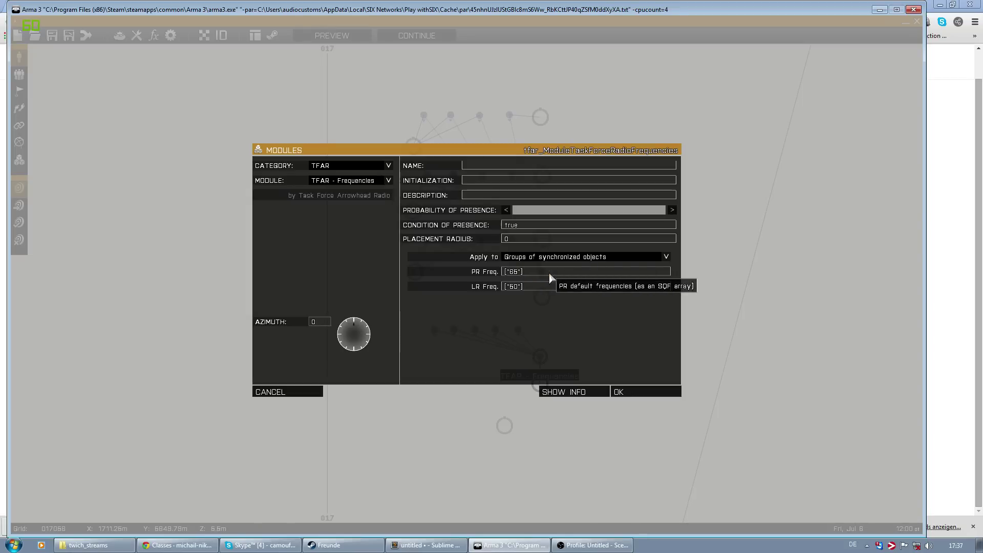
left_click(620, 393)
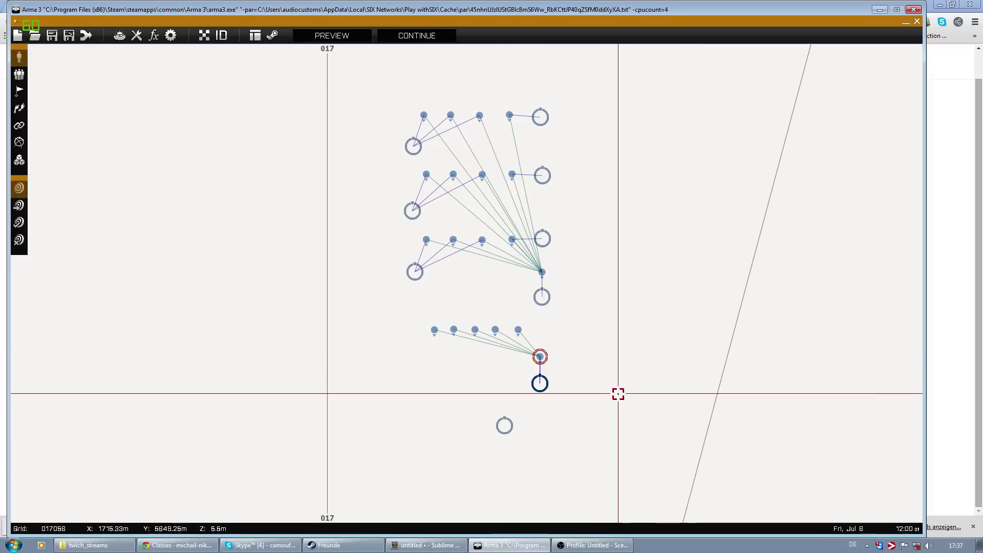
Step: Recentre the platoon on the map, then bring up the TFAR wiki Classes page in Chrome
scroll(640, 336, "down", 2)
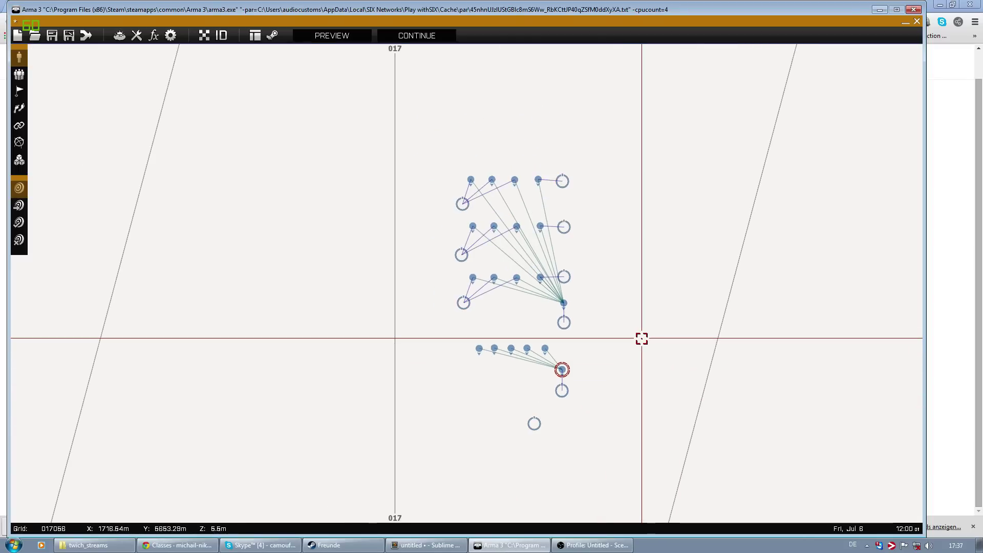
scroll(641, 338, "up", 2)
scroll(645, 362, "down", 1)
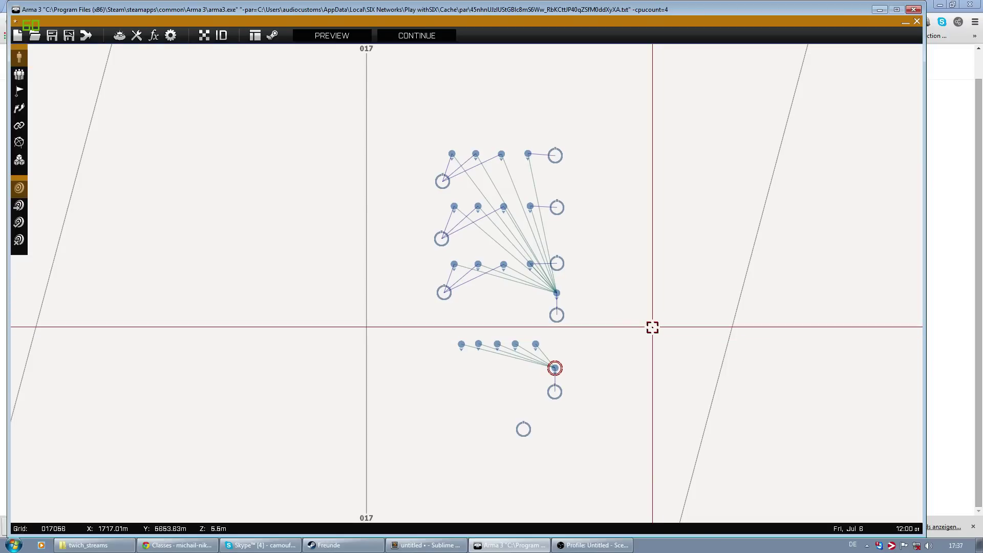
scroll(653, 328, "down", 2)
right_click_drag(652, 328, 619, 335)
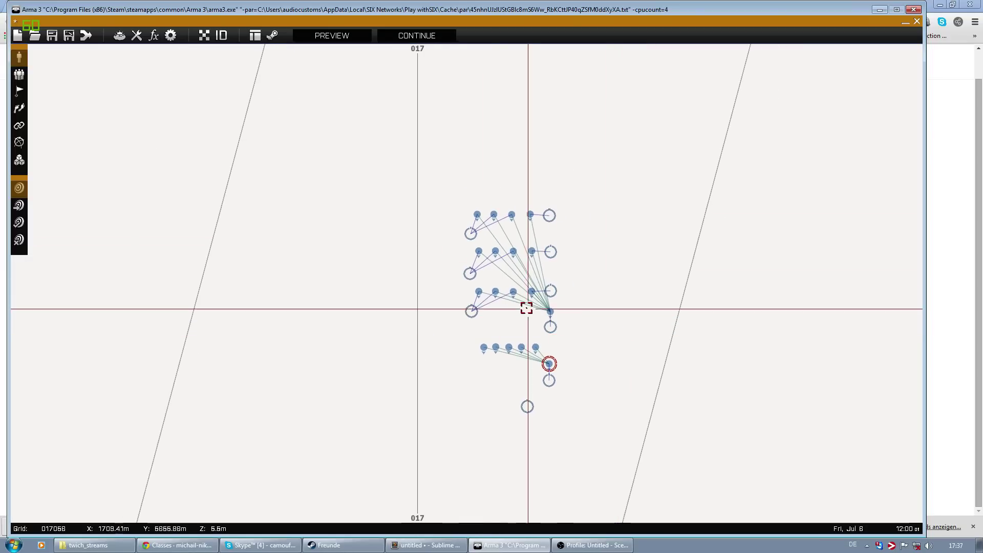
left_click(179, 545)
Step: Check the Classes wiki page's address, then go back to the Arma 3 editor
left_click(255, 25)
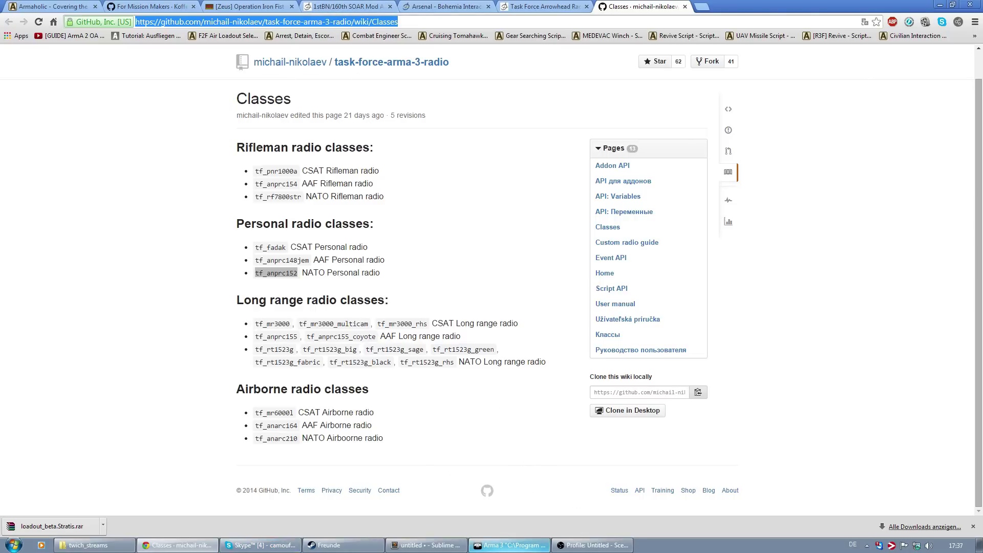
left_click(509, 544)
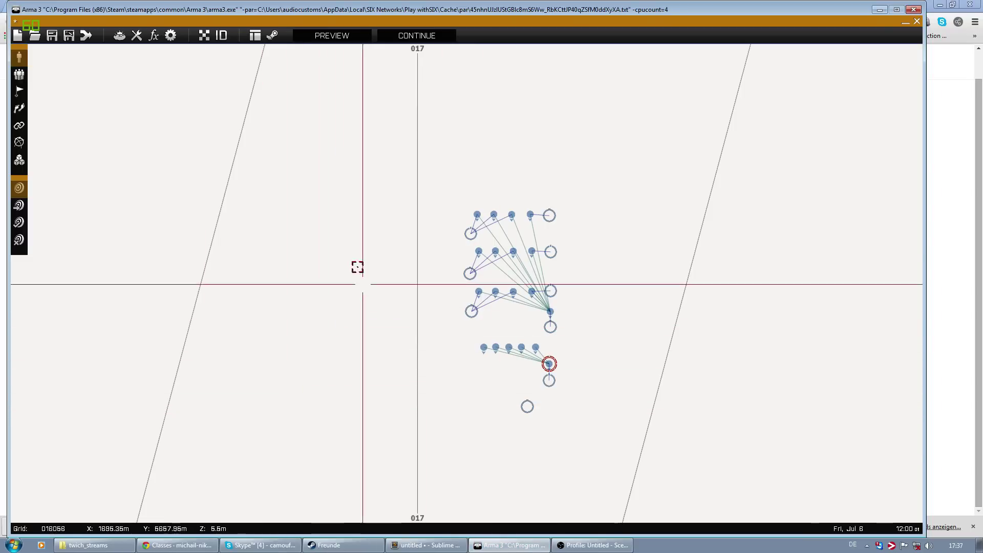
Step: Load the saved tfar_module_tut mission from the mission list
left_click(37, 38)
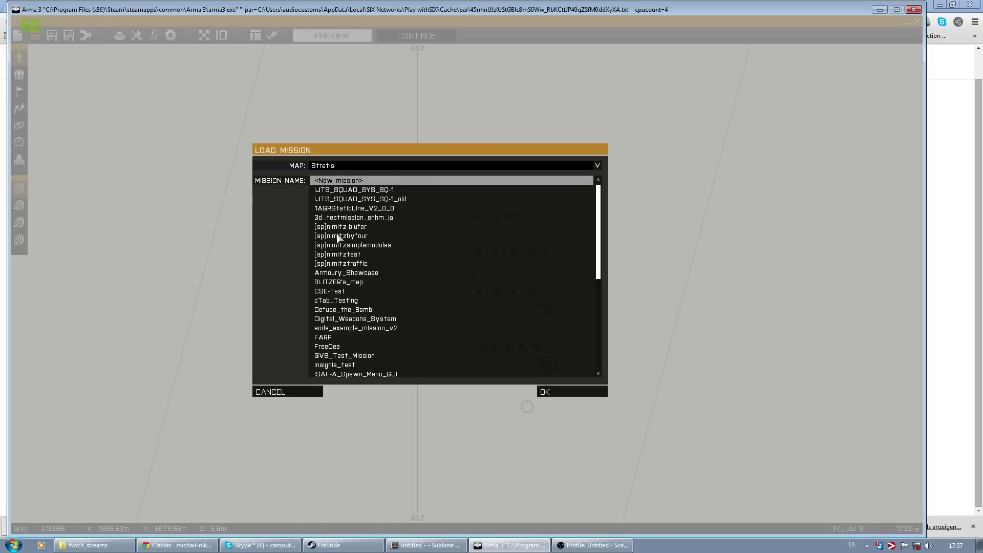
scroll(340, 240, "down", 4)
left_click(394, 355)
scroll(393, 348, "down", 1)
double_click(392, 345)
Step: Zoom the map to survey the platoon's unit rows and their synced Frequencies modules
scroll(480, 297, "up", 10)
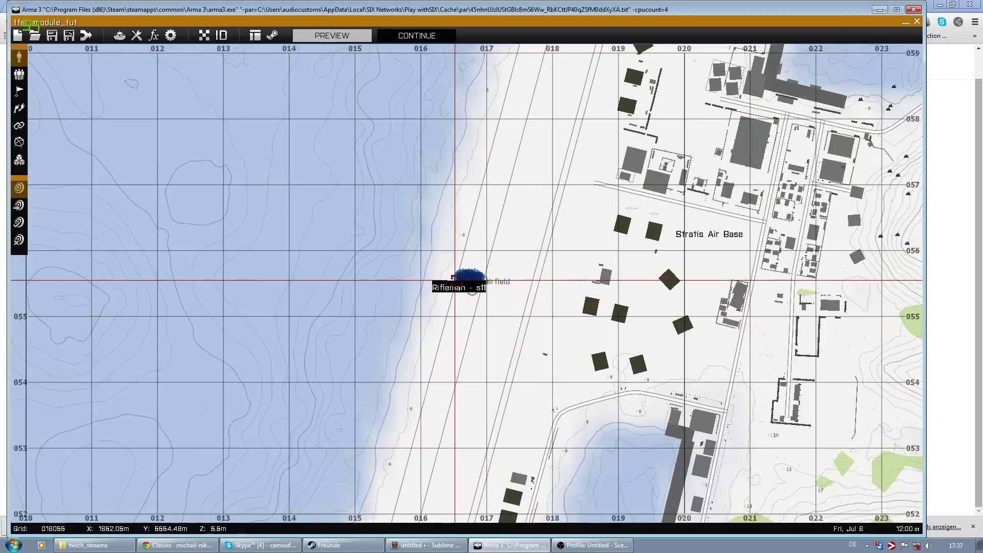
scroll(493, 281, "up", 5)
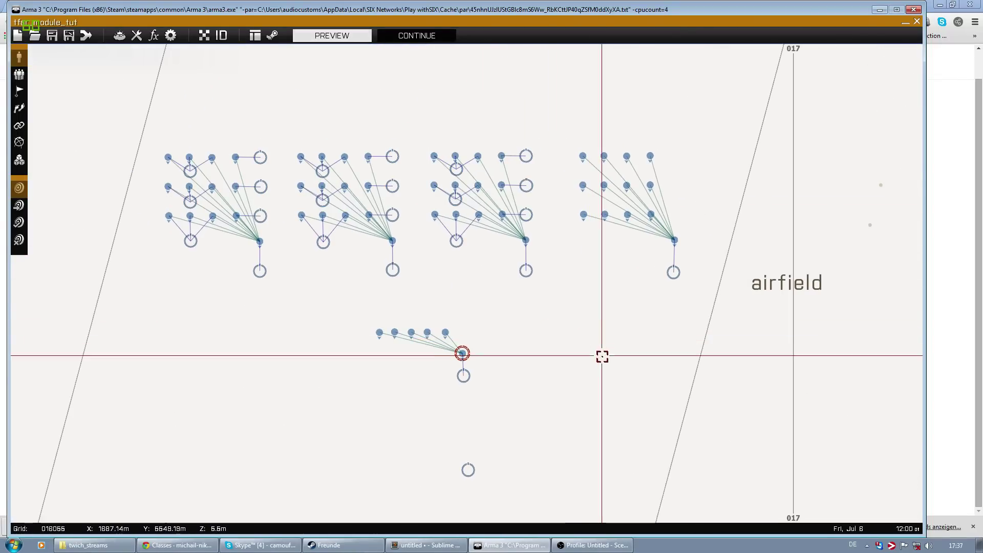
scroll(609, 361, "down", 3)
scroll(617, 379, "up", 1)
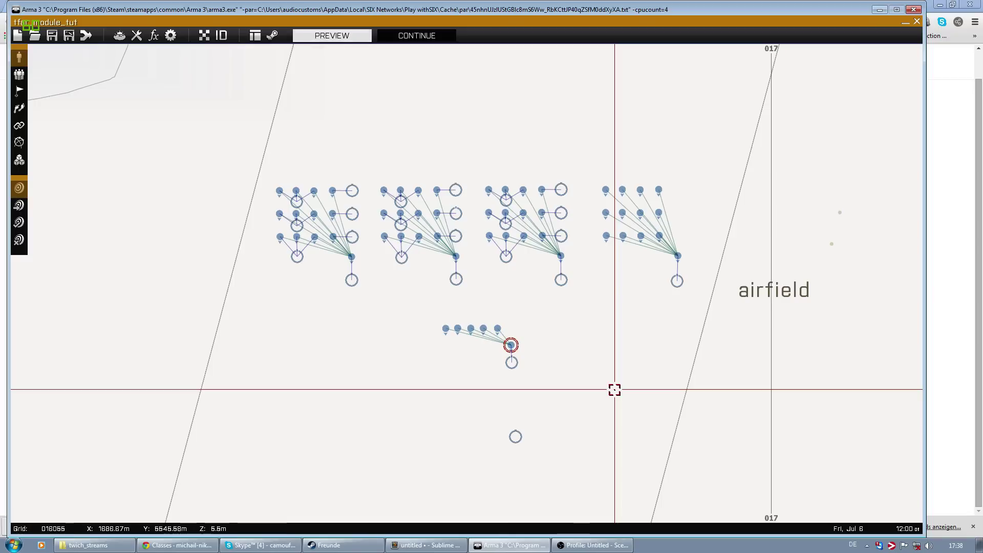
scroll(539, 407, "down", 3)
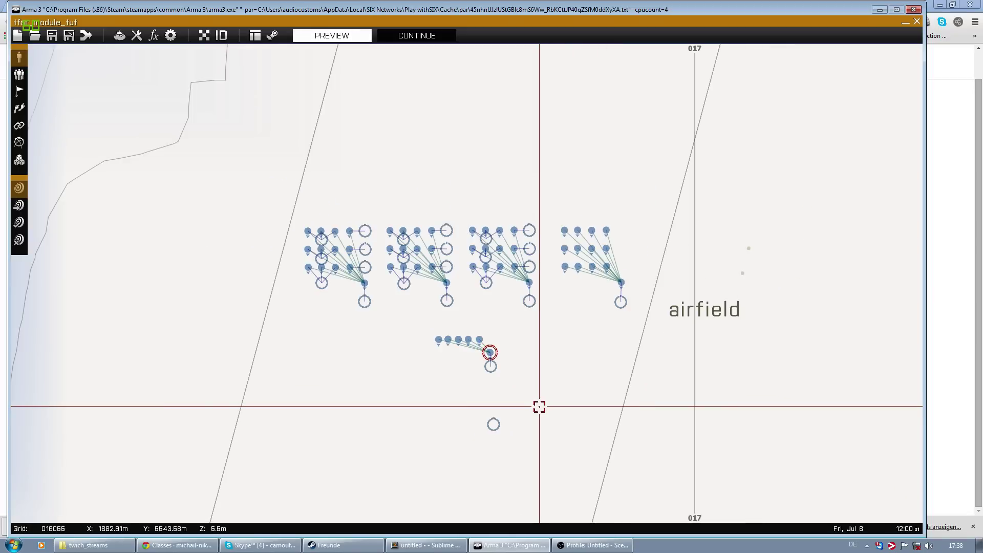
scroll(539, 406, "up", 3)
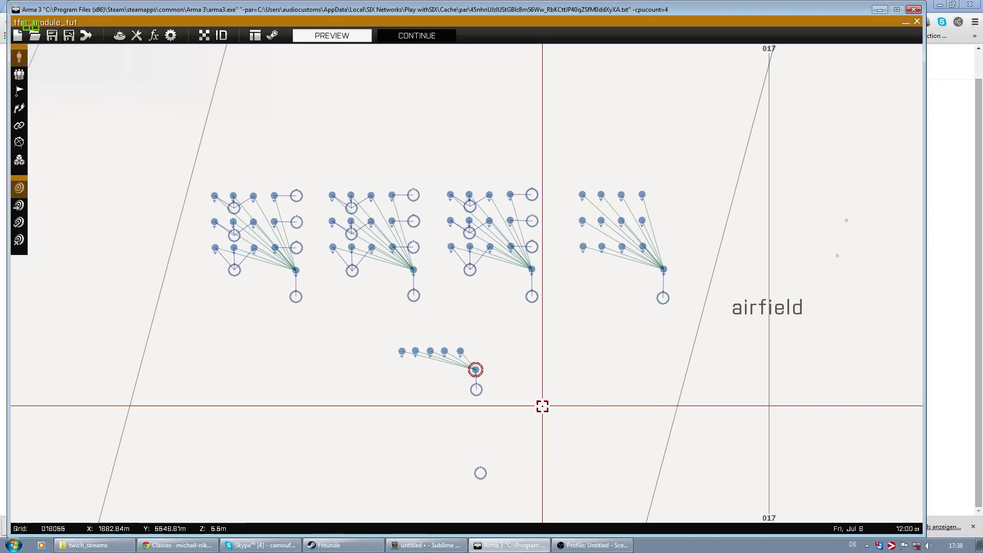
scroll(542, 406, "down", 2)
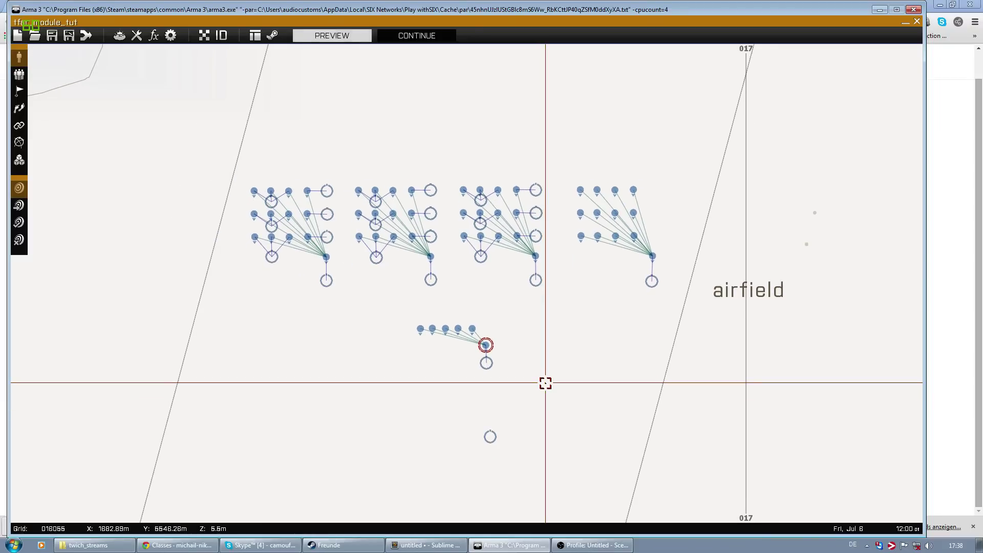